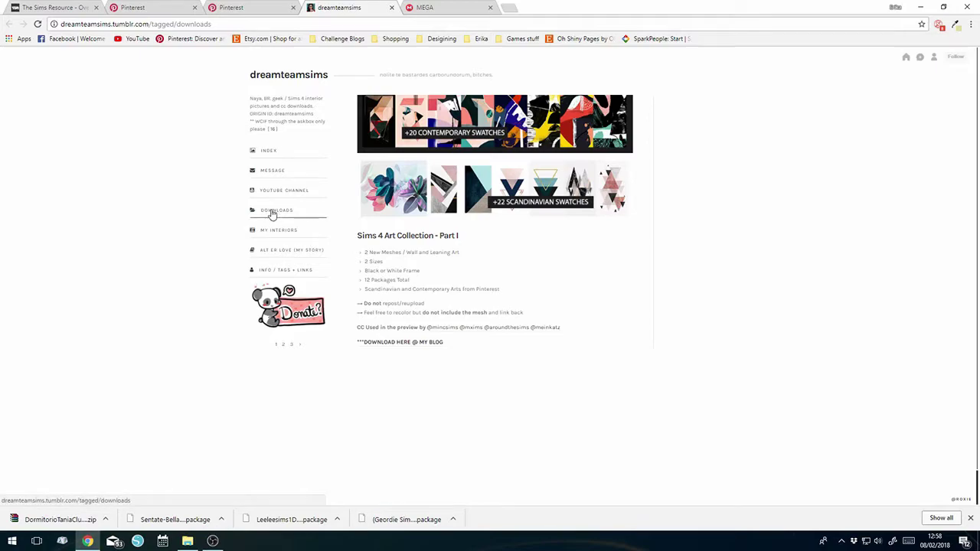
# Open the dreamteamsims blog's downloads listing and look through the posts on its first page for the Valentine's Day Set.
pyautogui.click(273, 213)
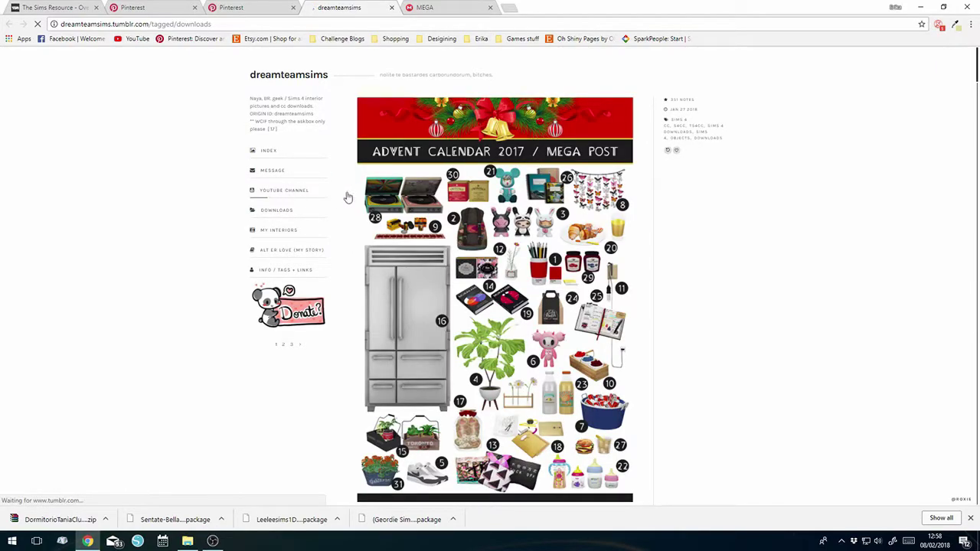
pyautogui.scroll(-10, 626, 375)
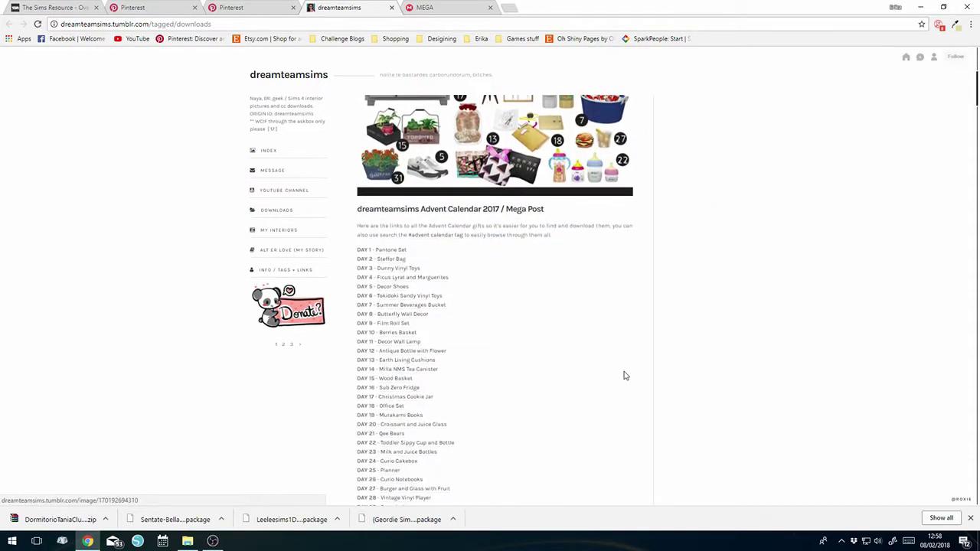
pyautogui.scroll(-10, 625, 375)
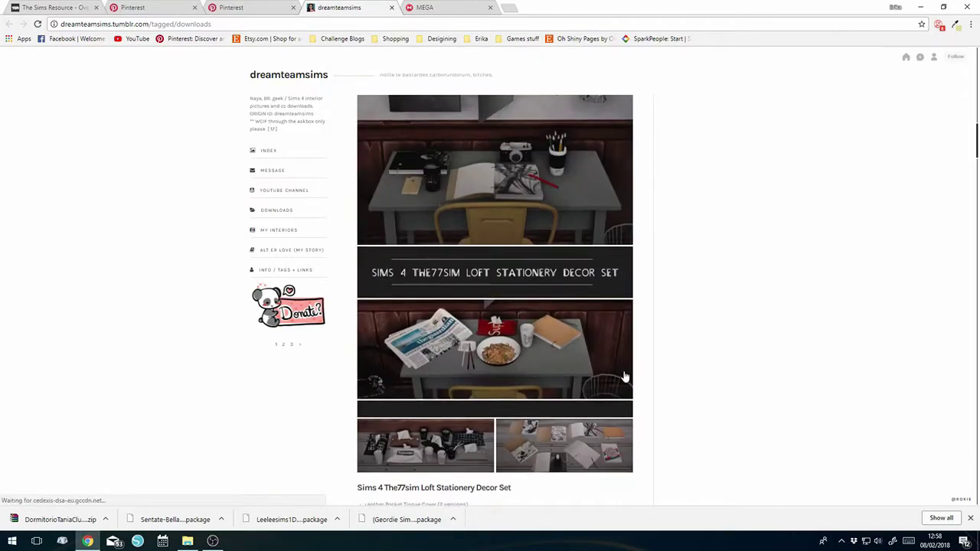
pyautogui.scroll(-15, 620, 377)
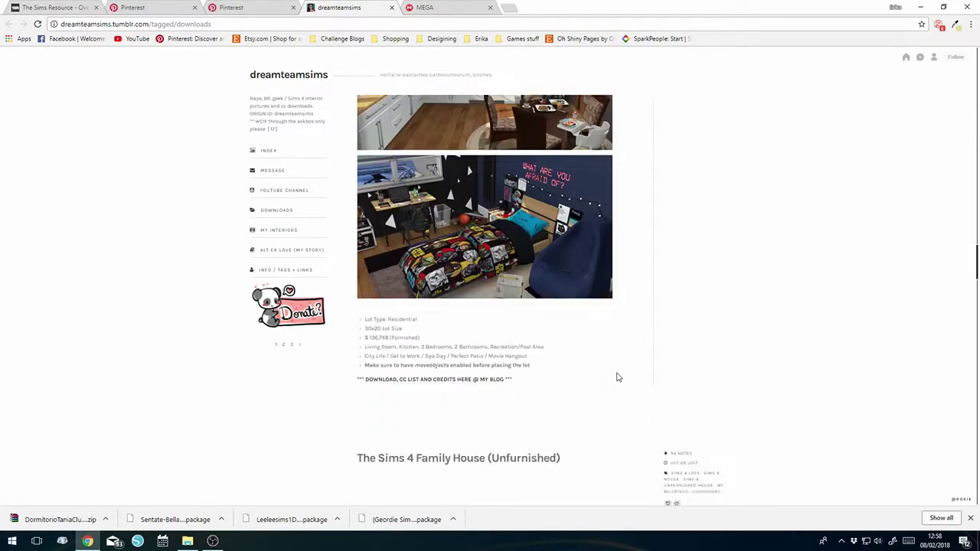
pyautogui.scroll(-15, 617, 378)
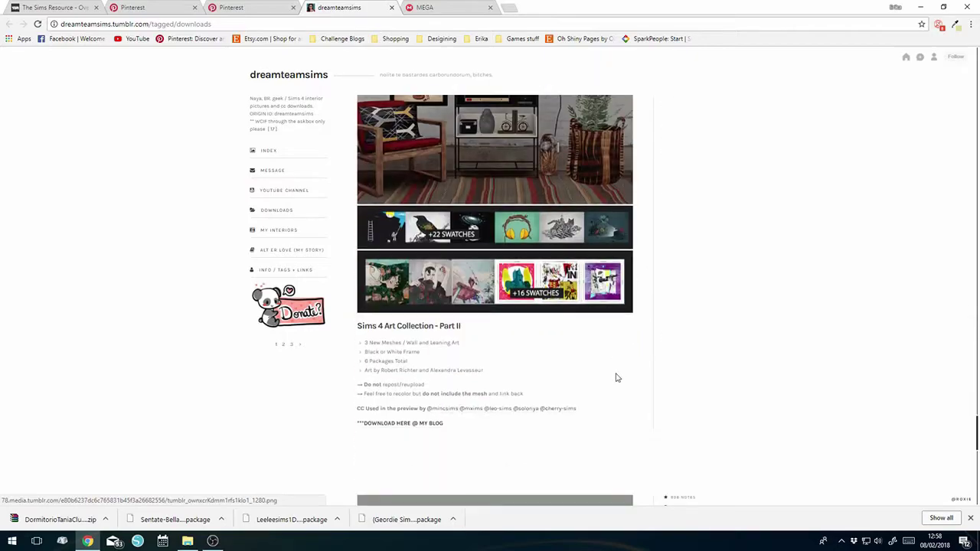
pyautogui.scroll(-4, 617, 377)
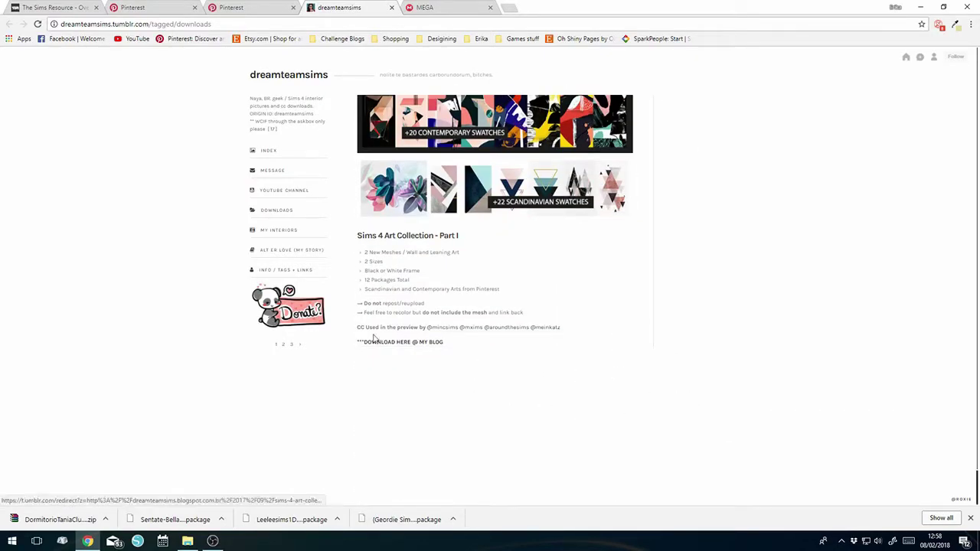
# Go to page 2 of the blog's downloads and look through its posts for the Valentine's Day Set.
pyautogui.click(283, 346)
pyautogui.scroll(-2, 536, 333)
pyautogui.scroll(-20, 560, 326)
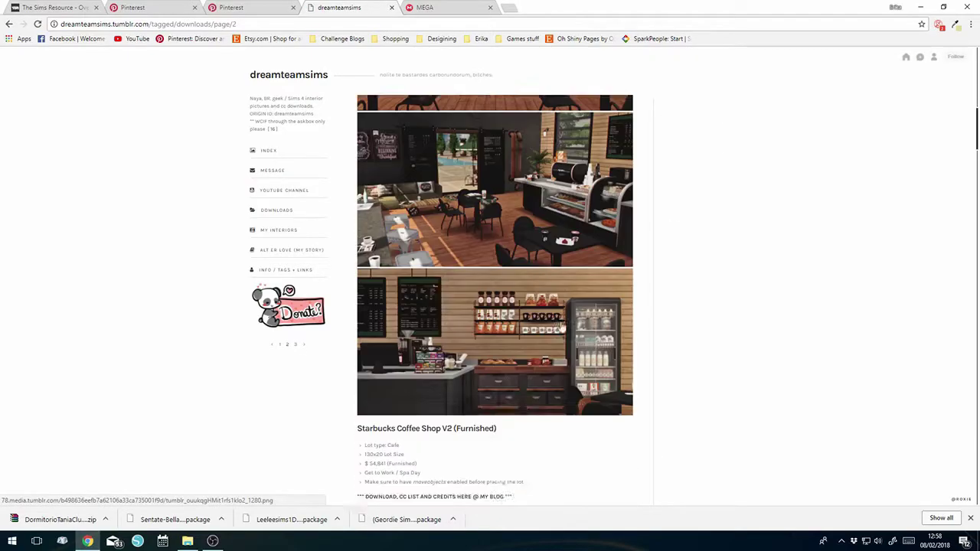
pyautogui.scroll(-20, 560, 326)
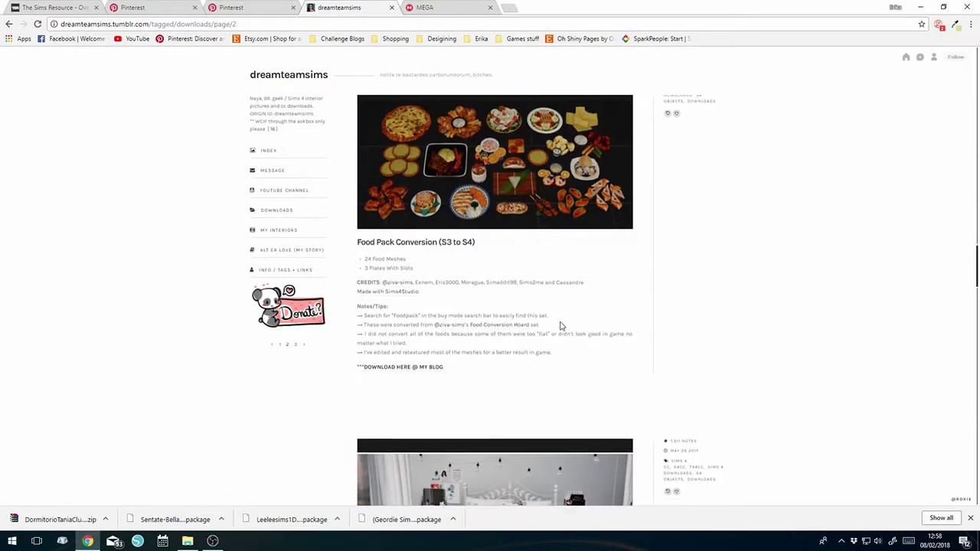
pyautogui.scroll(-3, 559, 326)
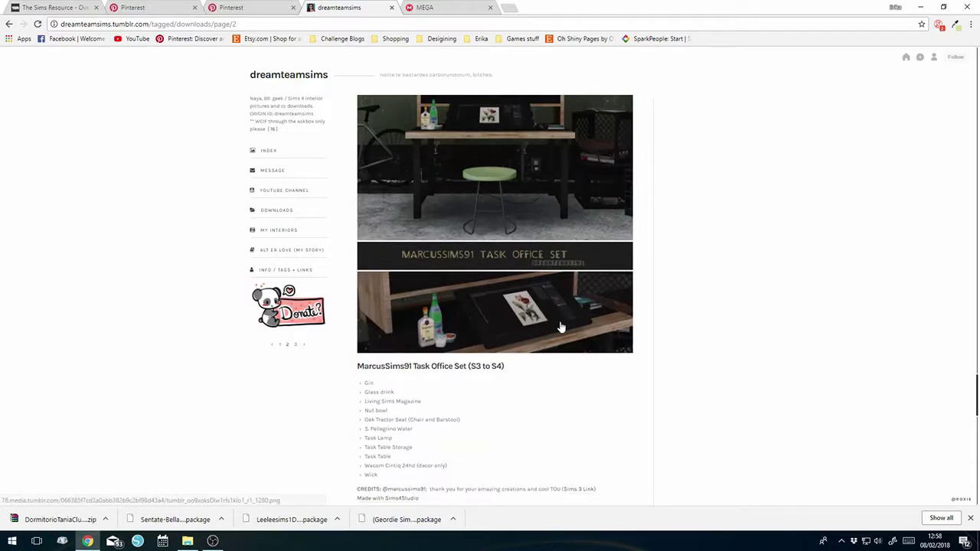
pyautogui.scroll(8, 559, 326)
pyautogui.scroll(-5, 559, 327)
pyautogui.scroll(-15, 559, 326)
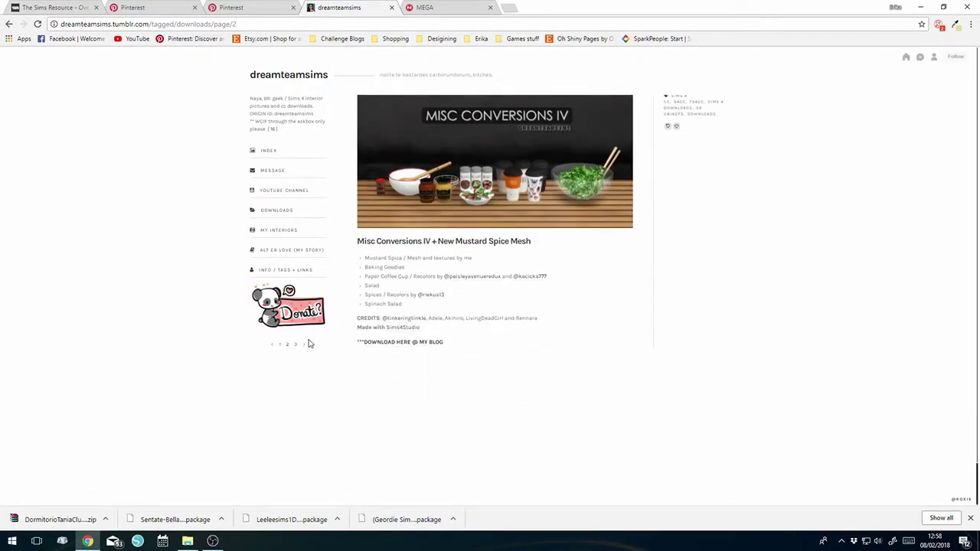
# Open page 3 of the blog's downloads and examine all its posts for the Valentine's Day Set.
pyautogui.click(297, 347)
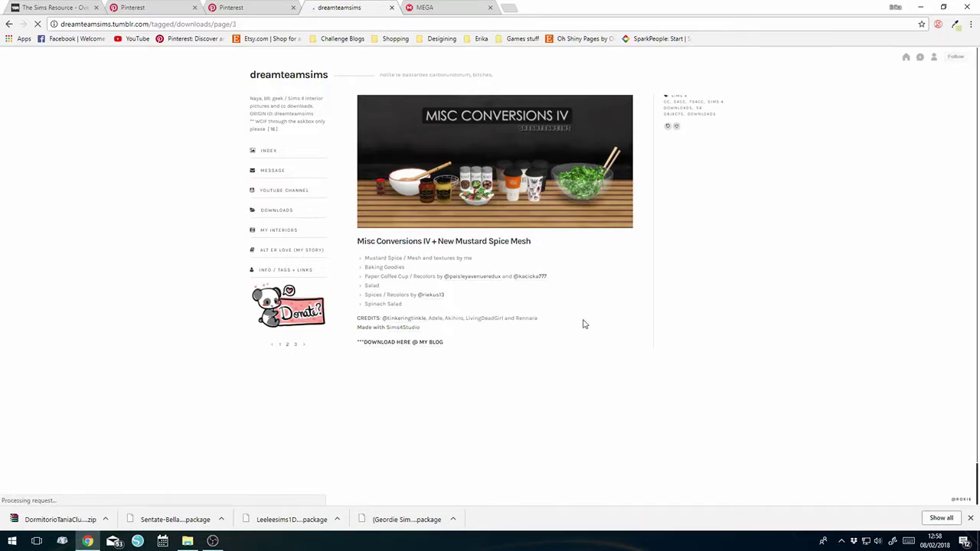
pyautogui.scroll(-4, 593, 281)
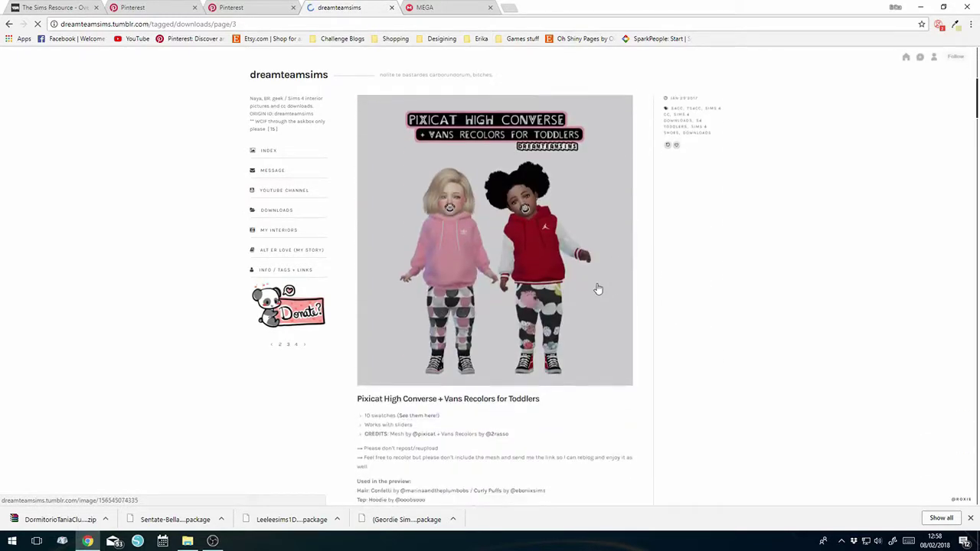
pyautogui.scroll(-20, 547, 288)
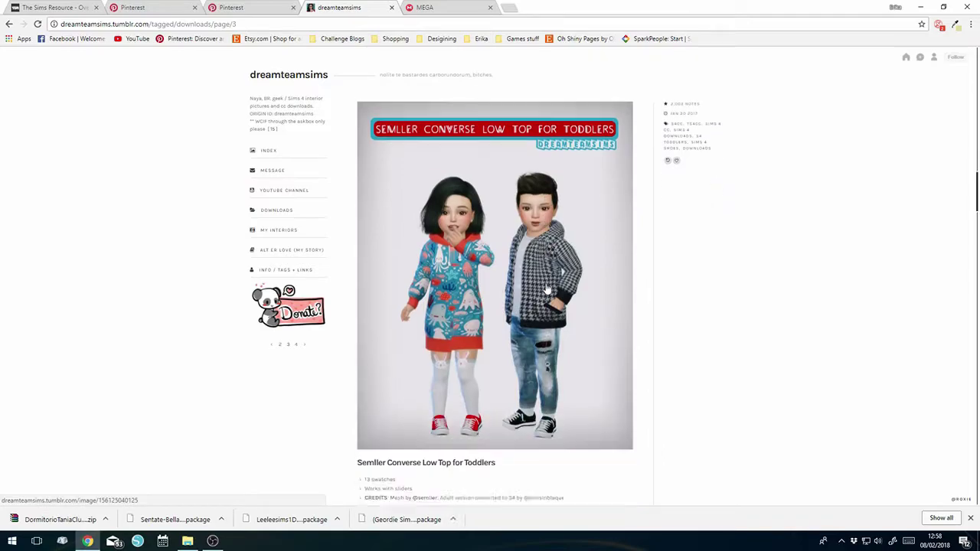
pyautogui.scroll(-15, 547, 288)
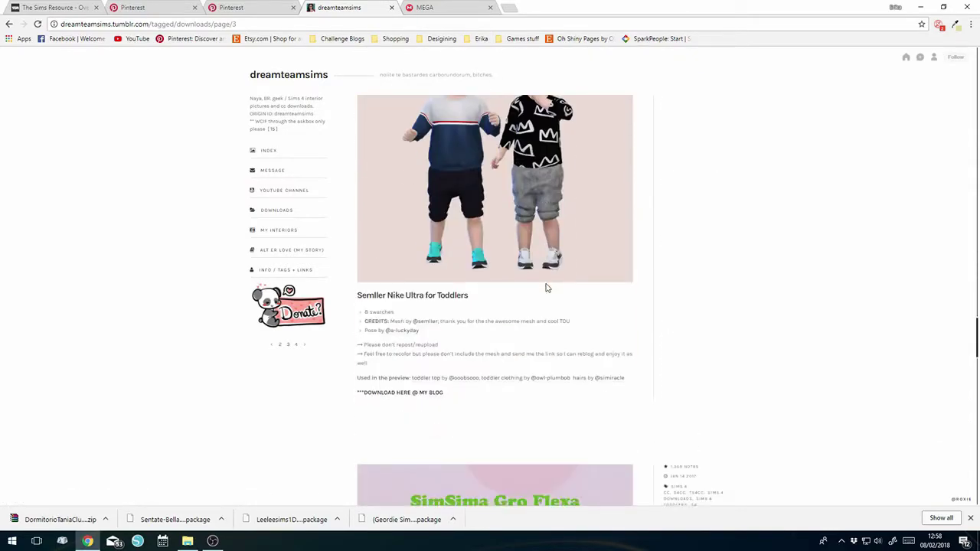
pyautogui.scroll(-15, 546, 288)
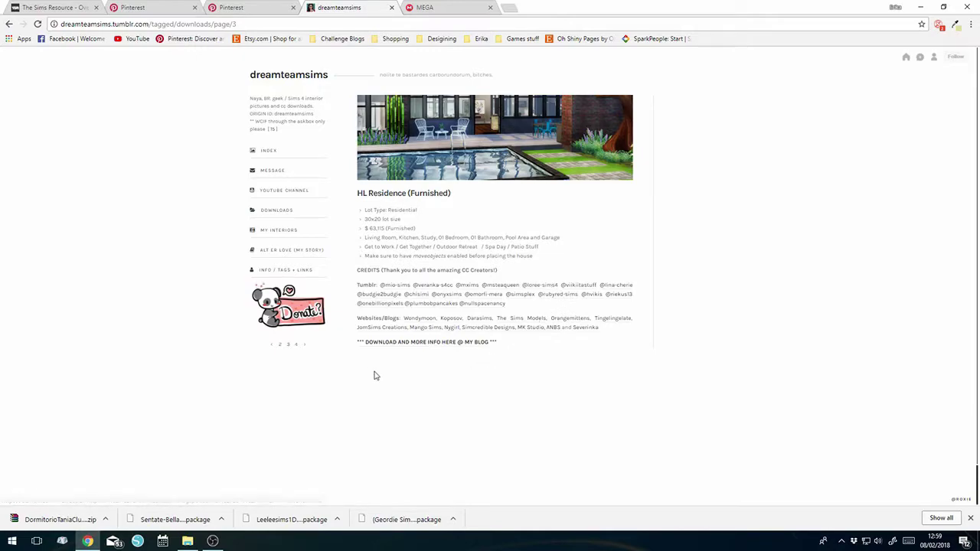
# Continue to page 4 of the blog's downloads and look through its posts for the Valentine's Day Set.
pyautogui.click(307, 346)
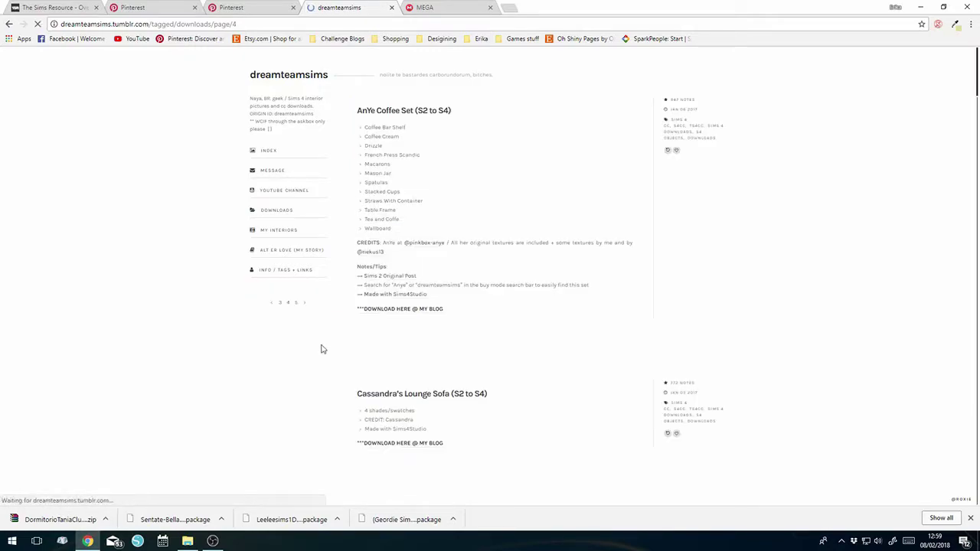
pyautogui.scroll(-10, 605, 291)
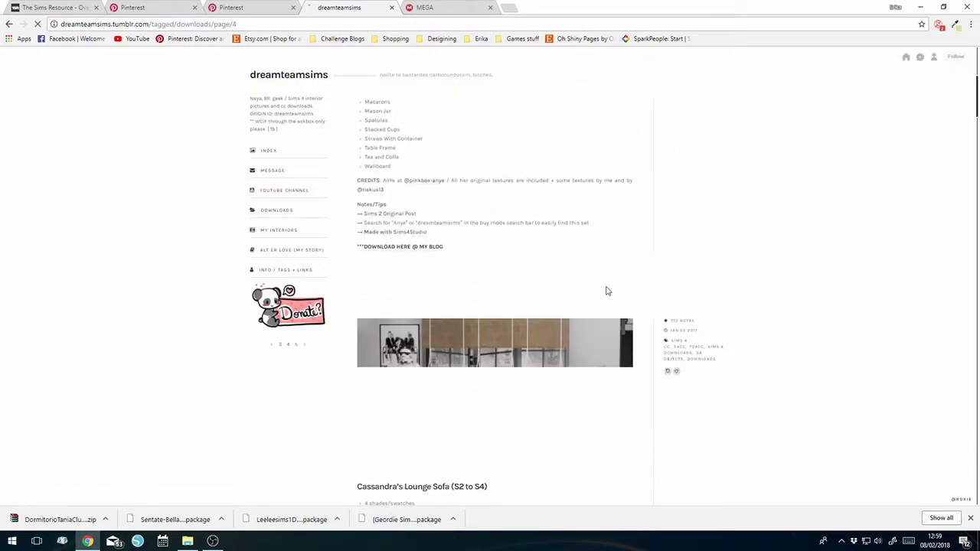
pyautogui.scroll(-20, 605, 291)
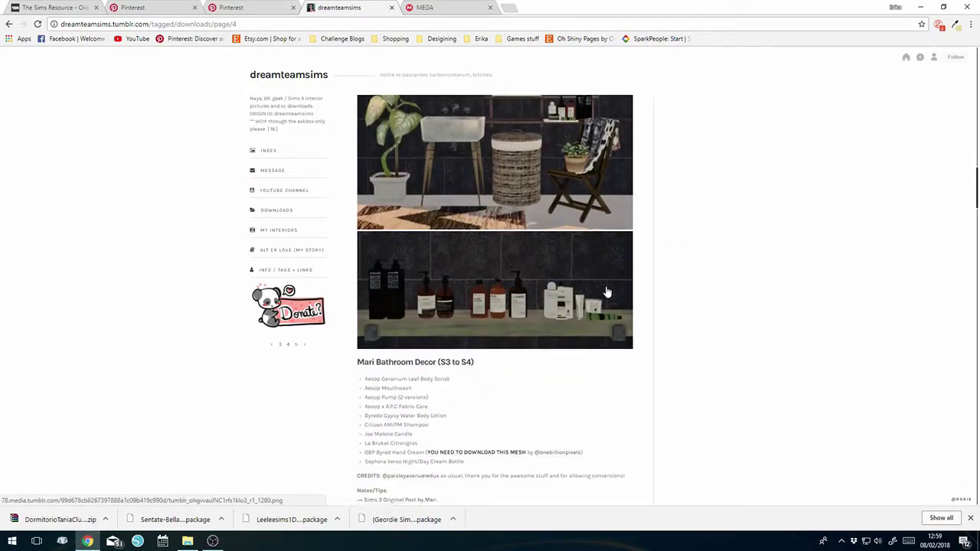
pyautogui.scroll(-4, 605, 291)
pyautogui.scroll(3, 605, 291)
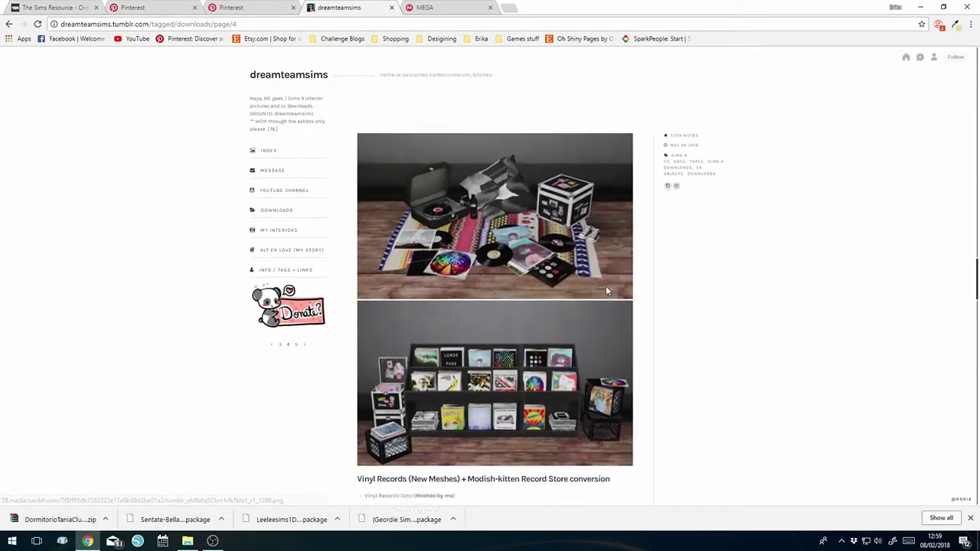
pyautogui.scroll(-15, 605, 291)
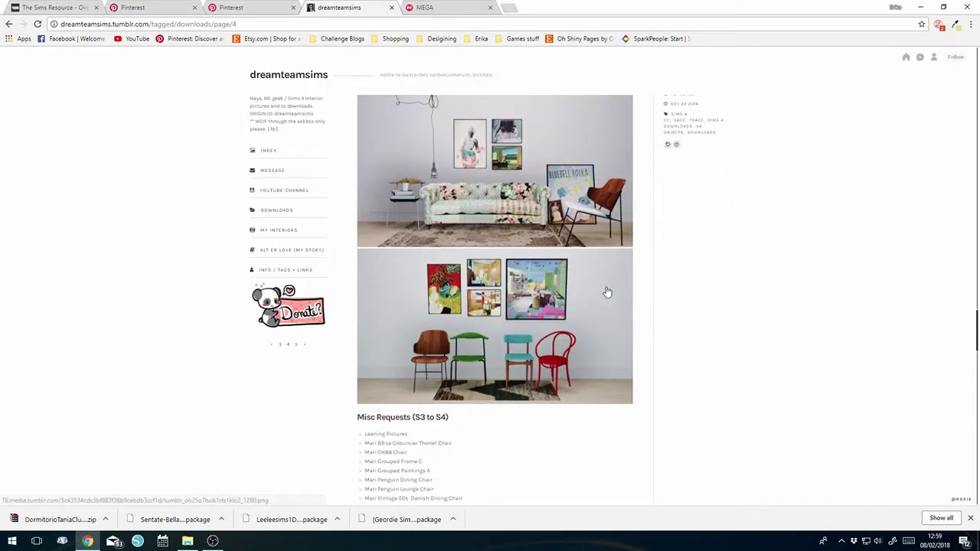
pyautogui.scroll(-15, 606, 291)
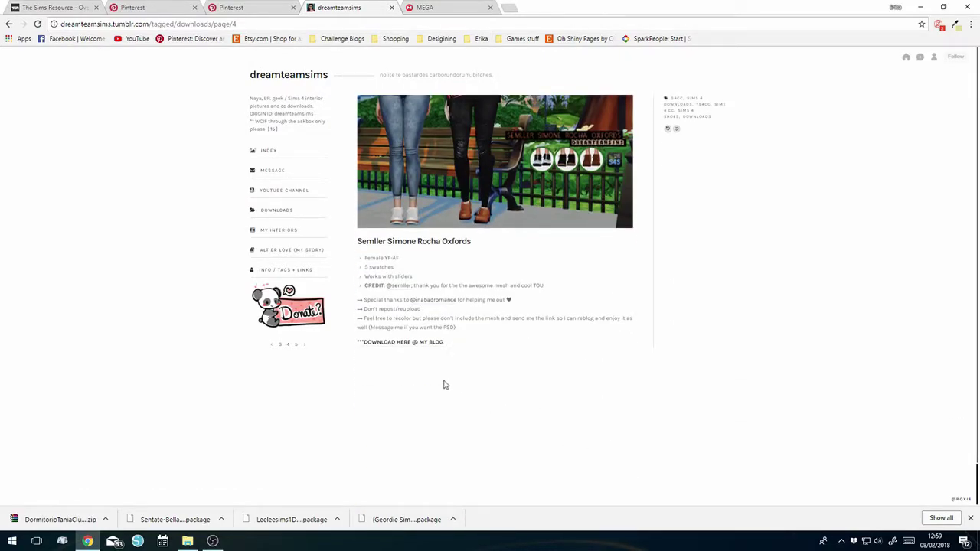
# Open page 5 of the blog's downloads and examine the posts in its upper half.
pyautogui.click(303, 348)
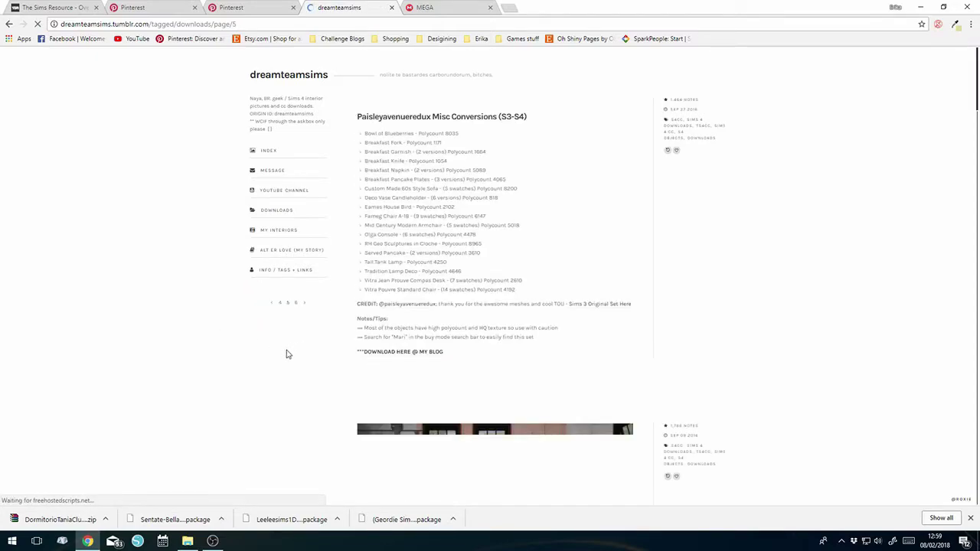
pyautogui.scroll(-12, 534, 352)
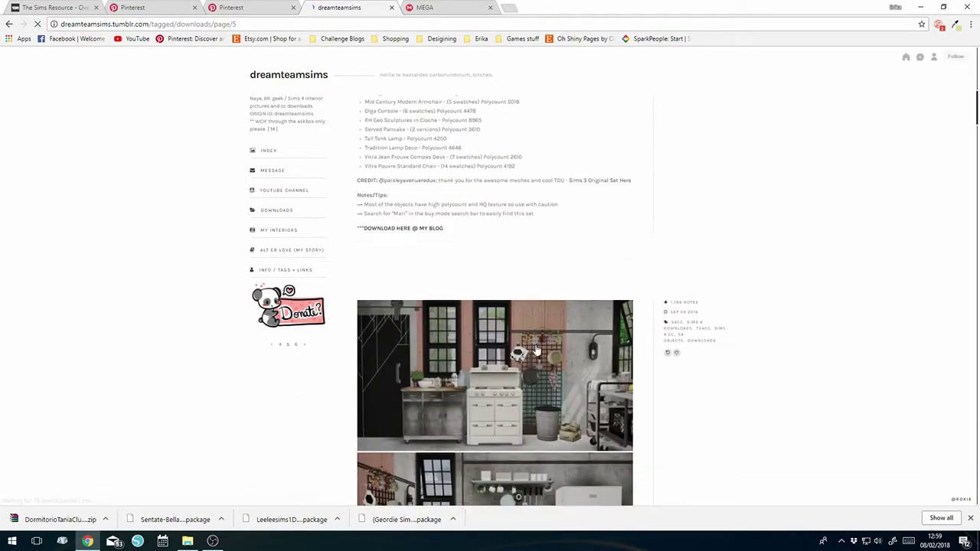
pyautogui.scroll(-15, 535, 352)
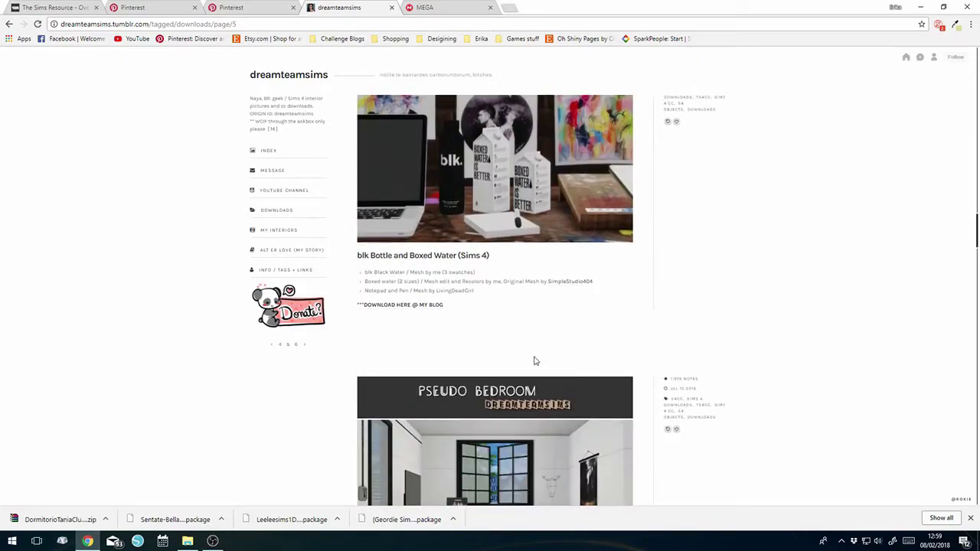
# Switch to the Valentine's Day Set pin on Pinterest, view its edit details and close them without changes.
pyautogui.click(233, 8)
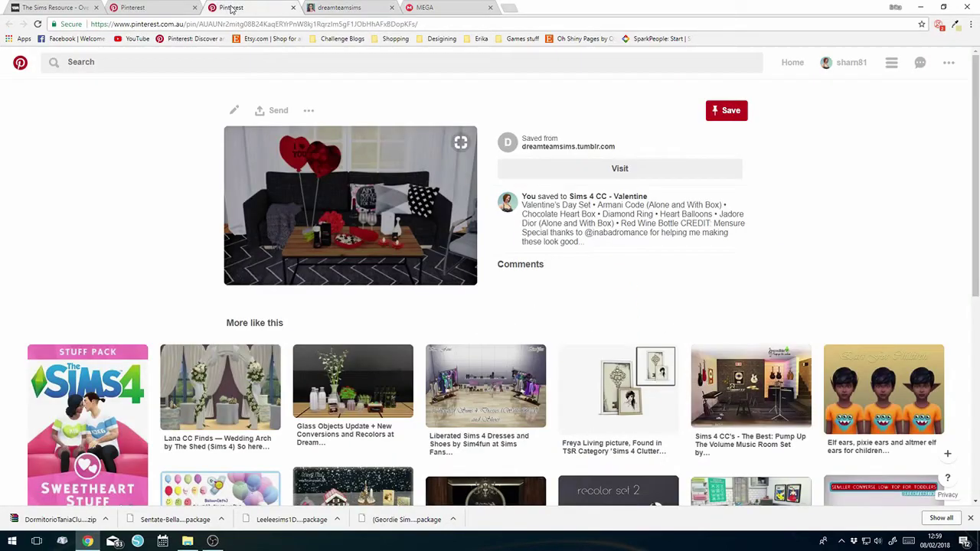
pyautogui.click(234, 110)
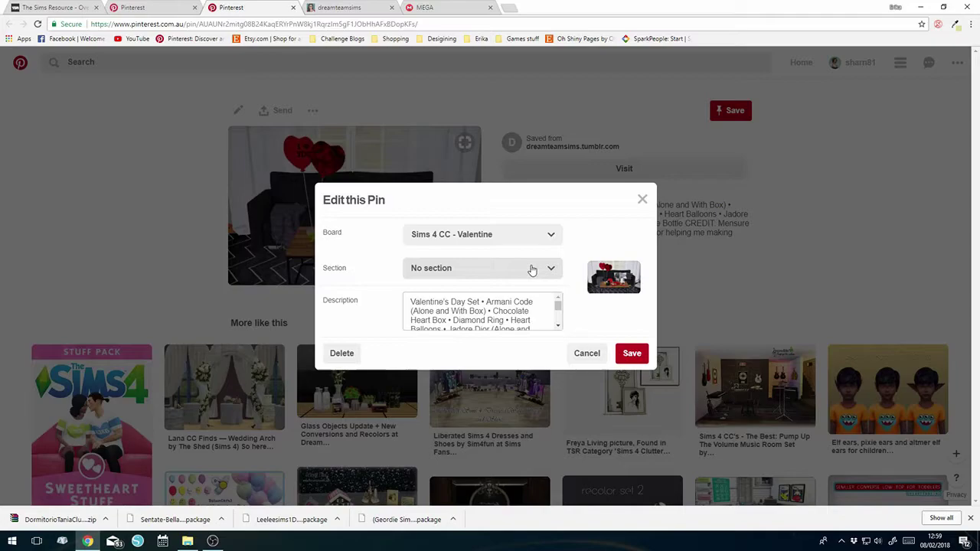
pyautogui.click(642, 199)
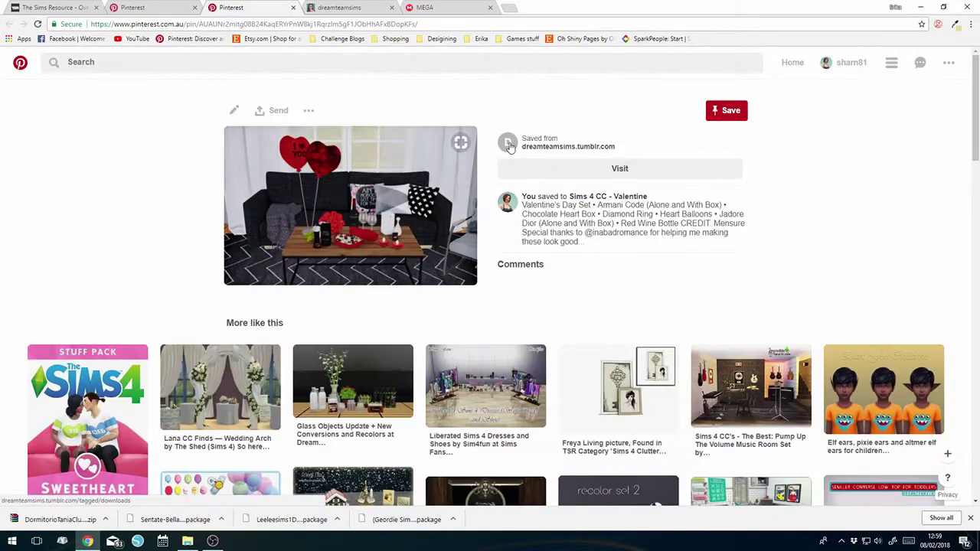
# Return to the dreamteamsims blog and look through the remaining posts on page 5 of the downloads.
pyautogui.click(360, 7)
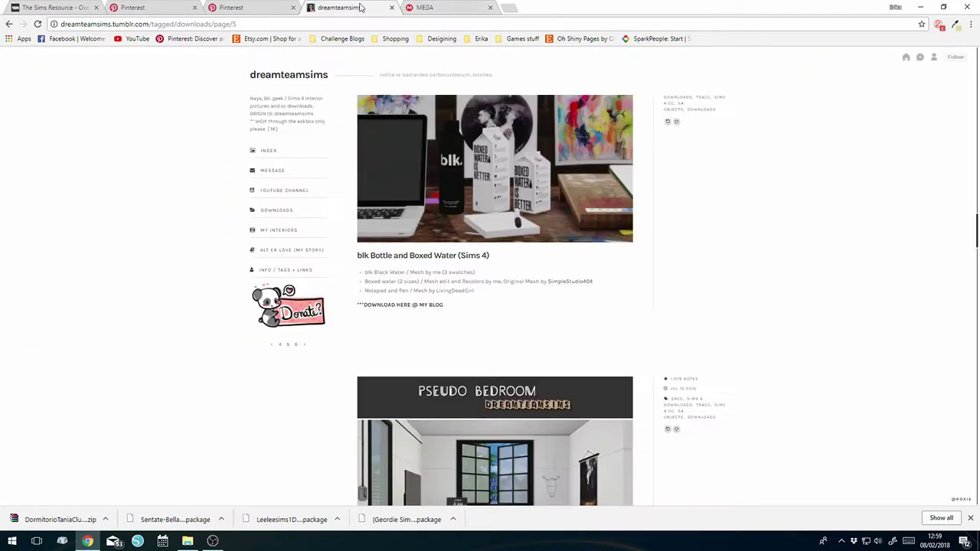
pyautogui.scroll(-4, 463, 329)
pyautogui.scroll(-6, 463, 329)
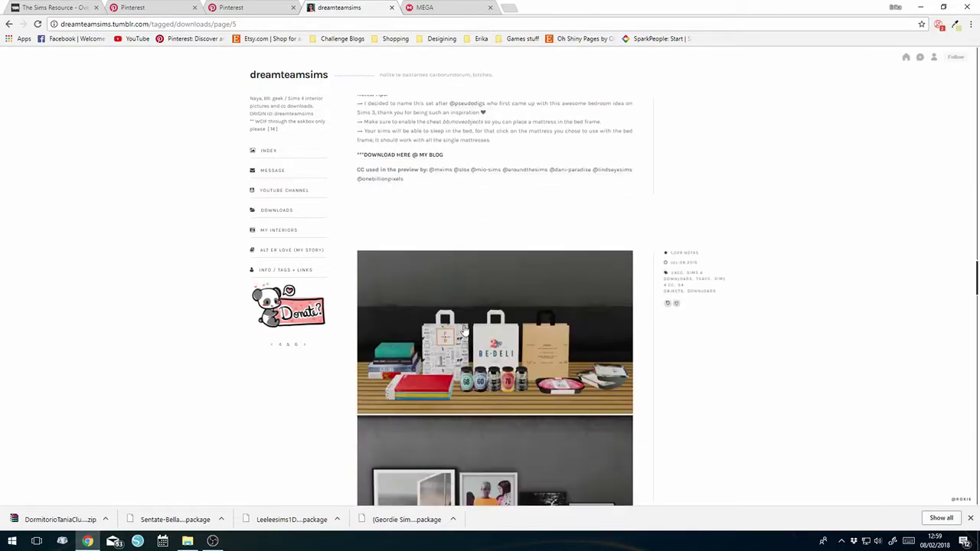
pyautogui.scroll(-3, 463, 329)
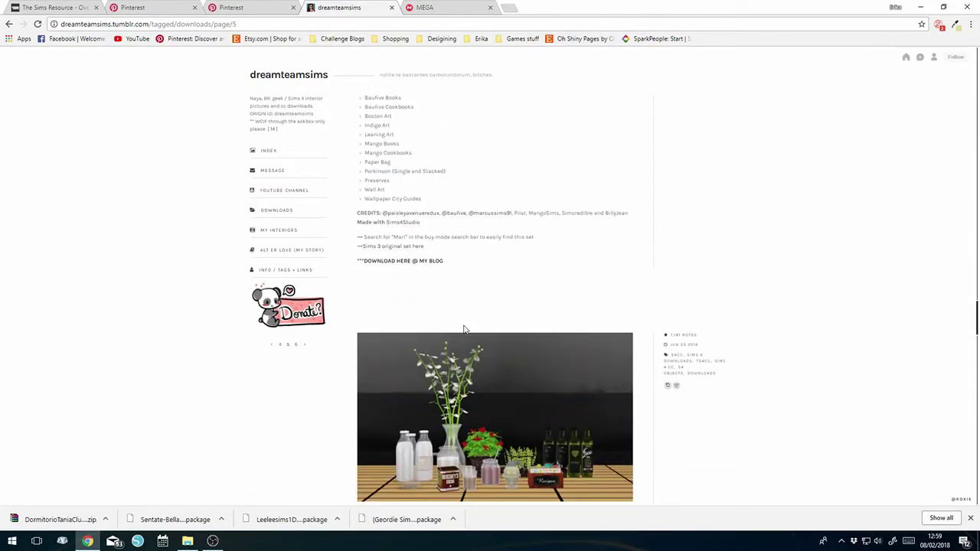
pyautogui.scroll(-10, 463, 329)
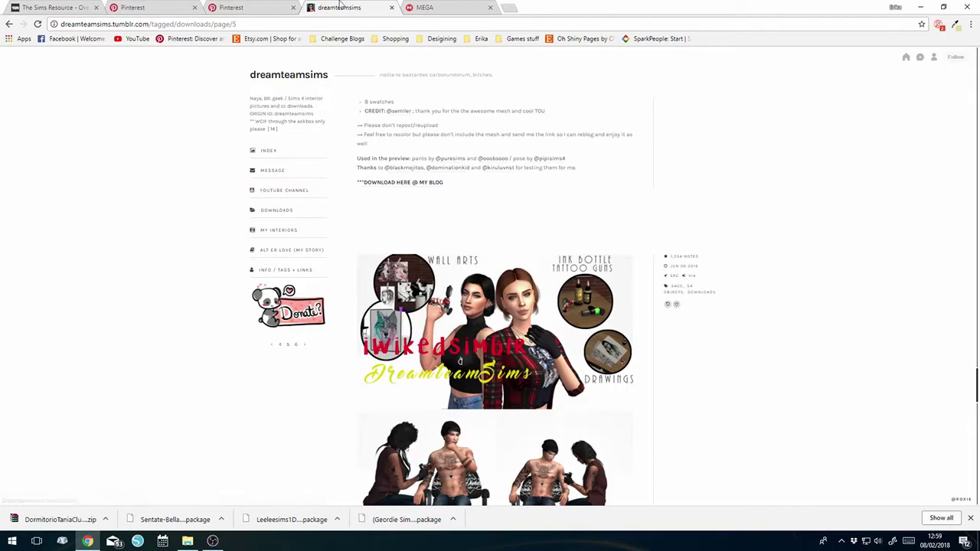
pyautogui.scroll(-10, 472, 313)
pyautogui.scroll(-6, 473, 314)
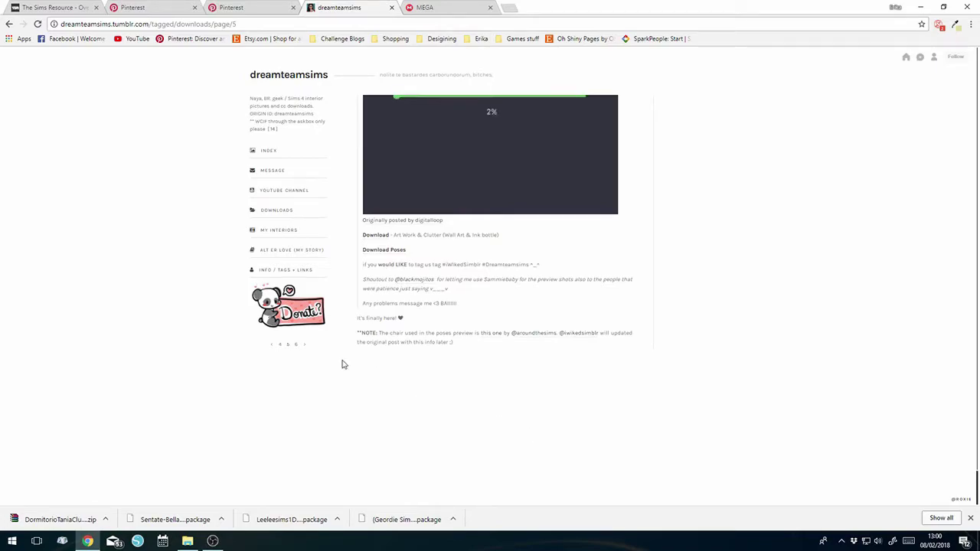
# Open page 6 of the blog's downloads and look through its posts for the Valentine's Day Set.
pyautogui.click(304, 345)
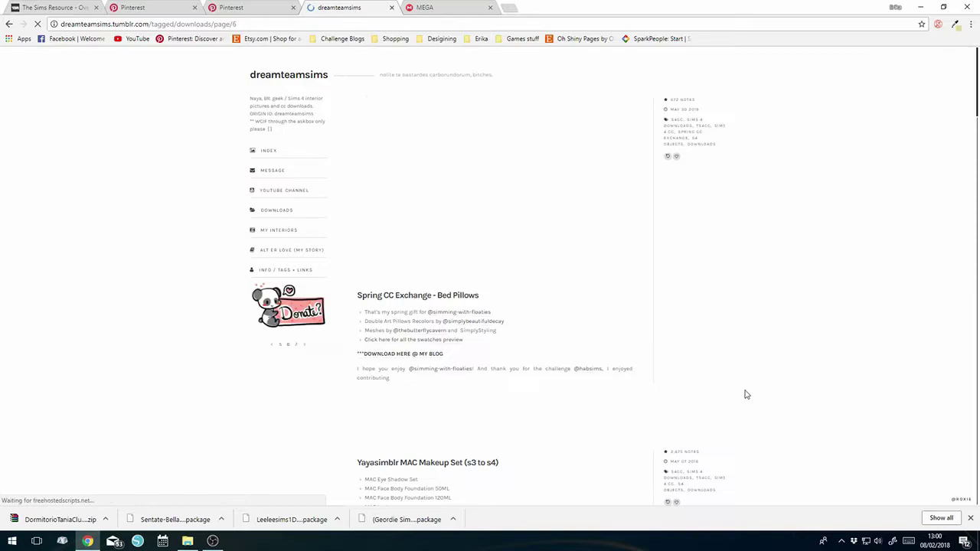
pyautogui.scroll(-9, 648, 411)
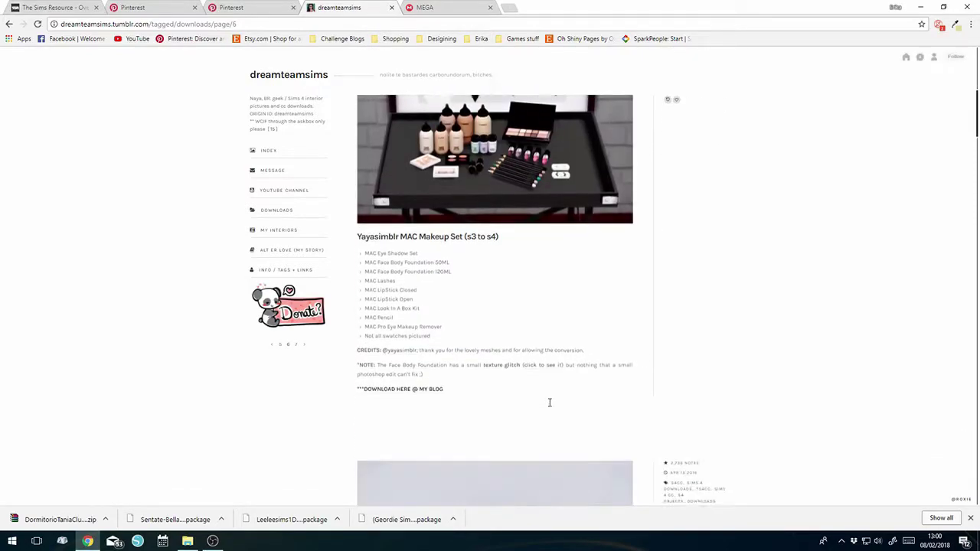
pyautogui.scroll(-20, 548, 406)
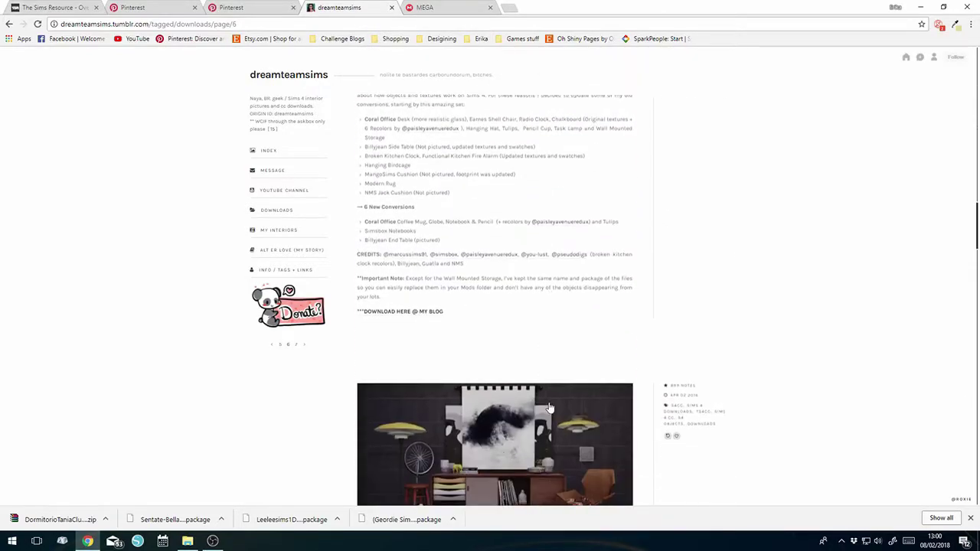
pyautogui.scroll(-20, 548, 405)
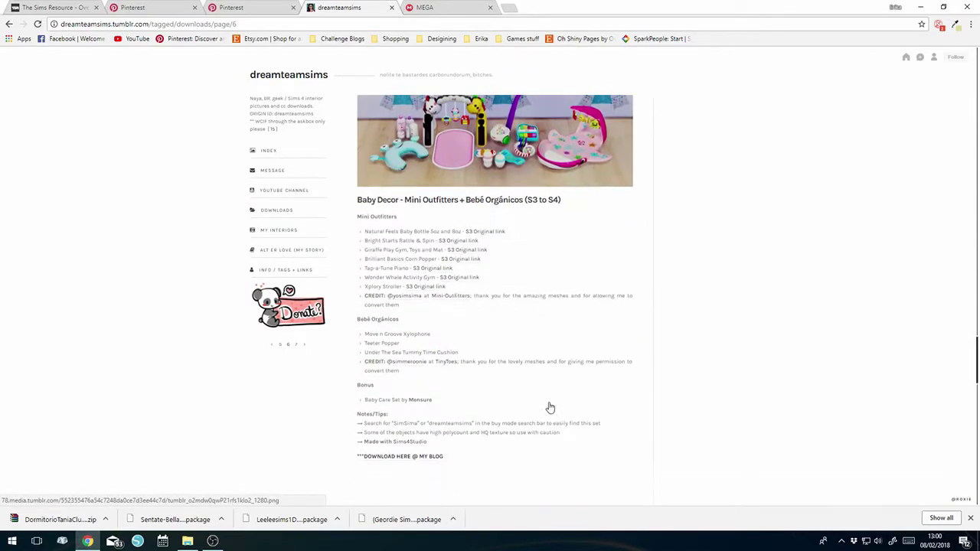
pyautogui.scroll(-5, 549, 406)
pyautogui.scroll(5, 551, 406)
pyautogui.scroll(-3, 545, 411)
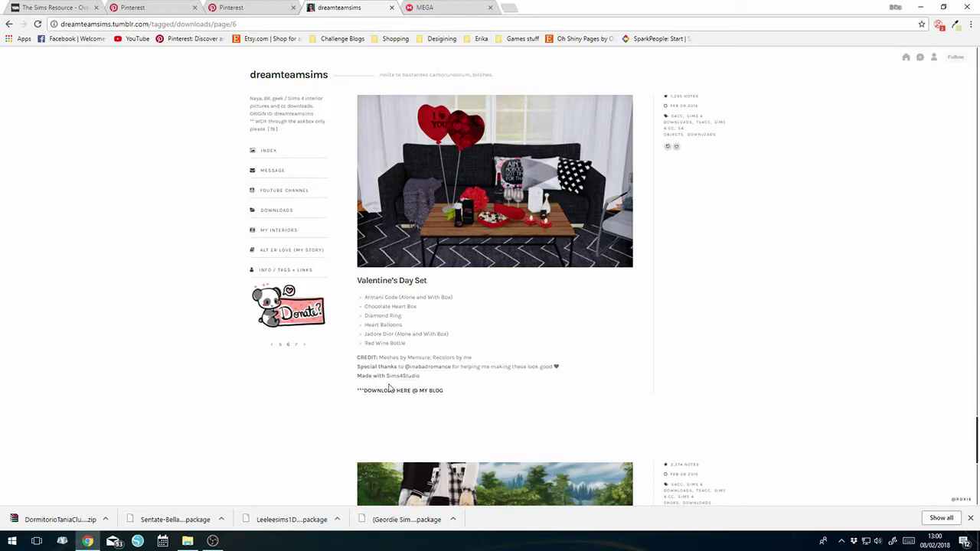
# Open the Valentine's Day Set's download post on the creator's blog and follow its SimFileShare link.
pyautogui.click(385, 395)
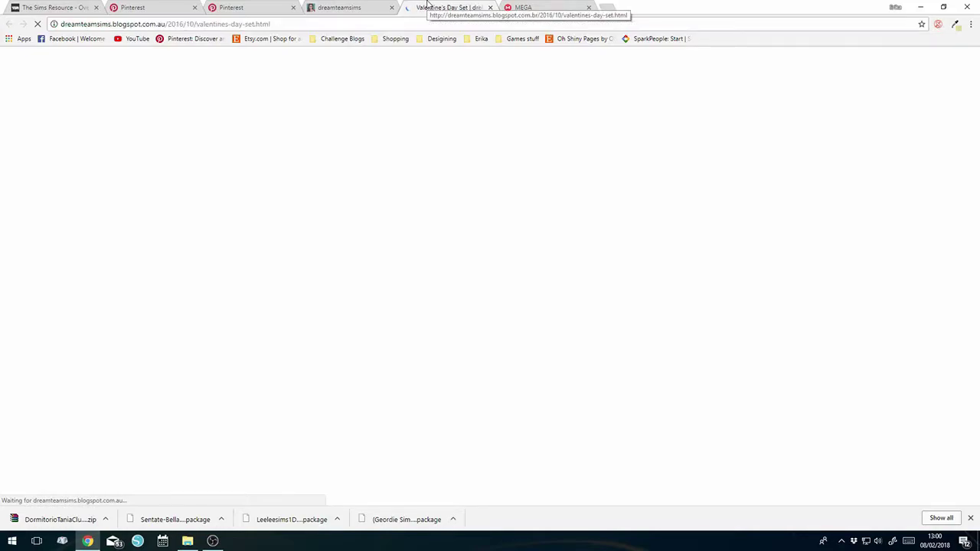
pyautogui.scroll(-4, 459, 268)
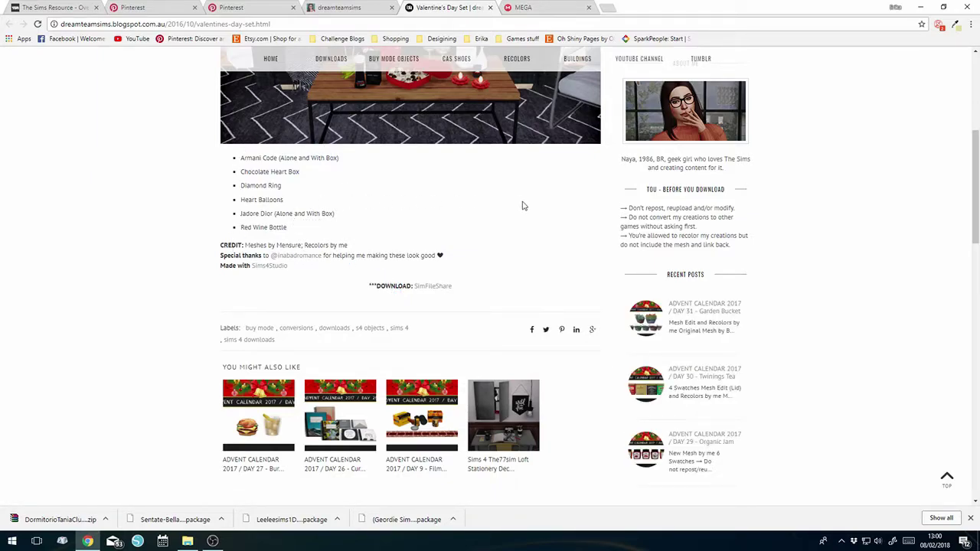
pyautogui.click(432, 286)
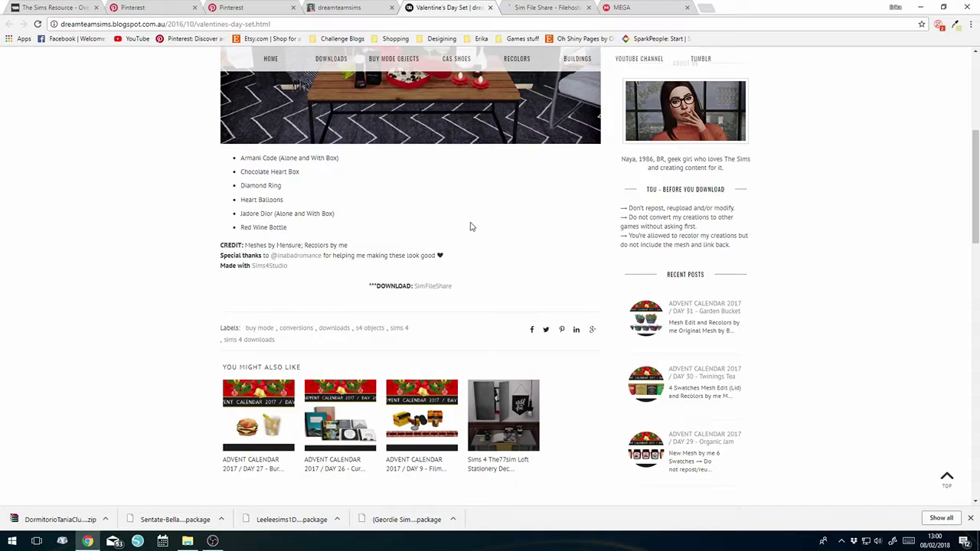
pyautogui.scroll(5, 471, 227)
pyautogui.scroll(-5, 469, 224)
# Skip the AdF.ly advert, close the leftover advert page and download [dreamteamsims] Valentines Day Set.zip from Sim File Share.
pyautogui.click(508, 7)
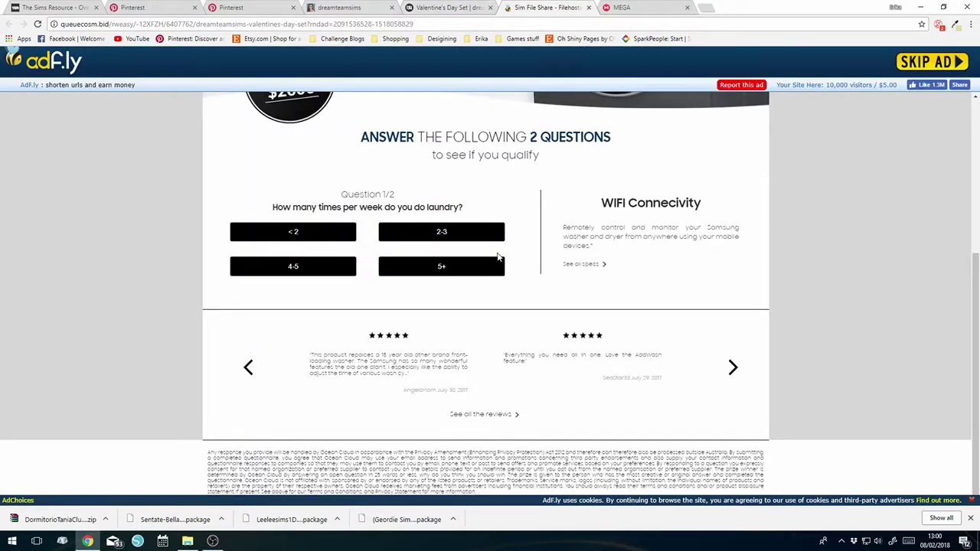
pyautogui.click(922, 61)
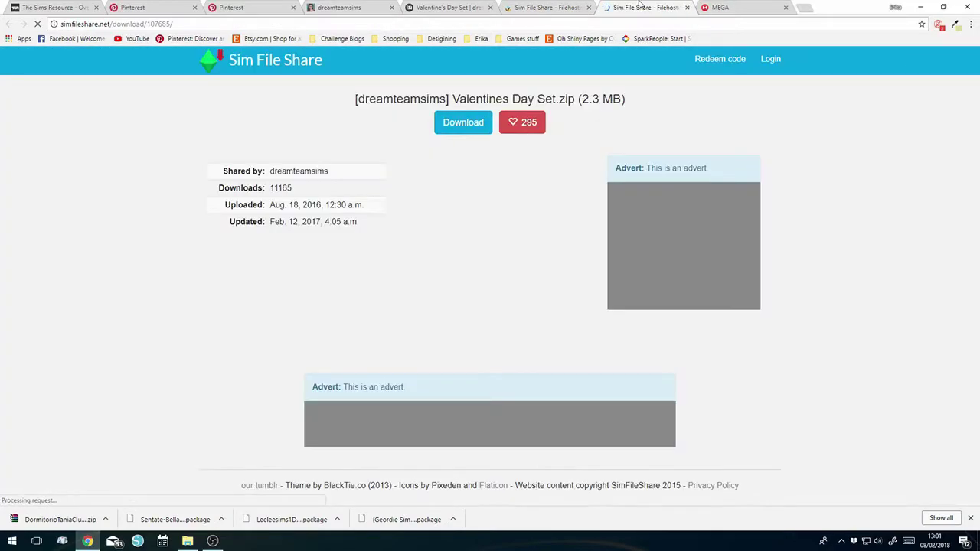
pyautogui.click(588, 7)
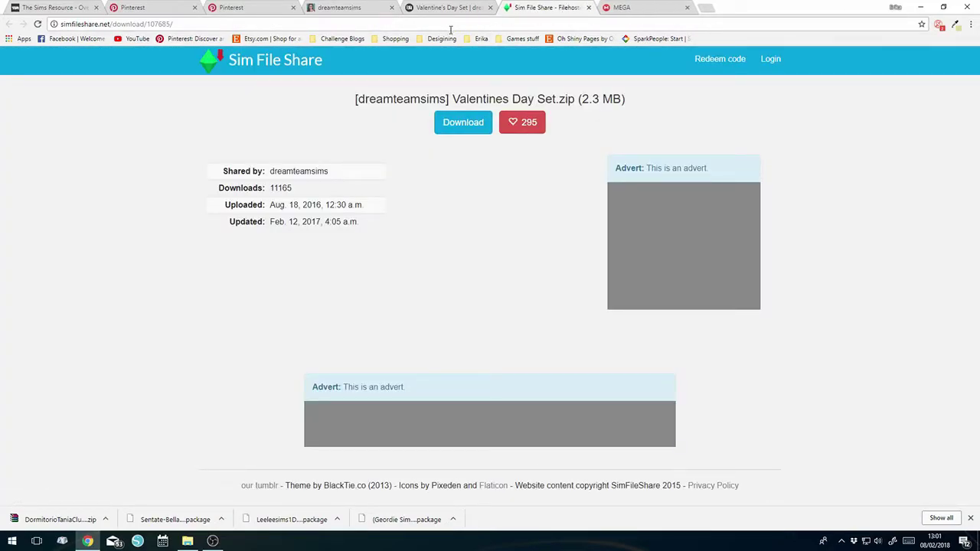
pyautogui.click(463, 124)
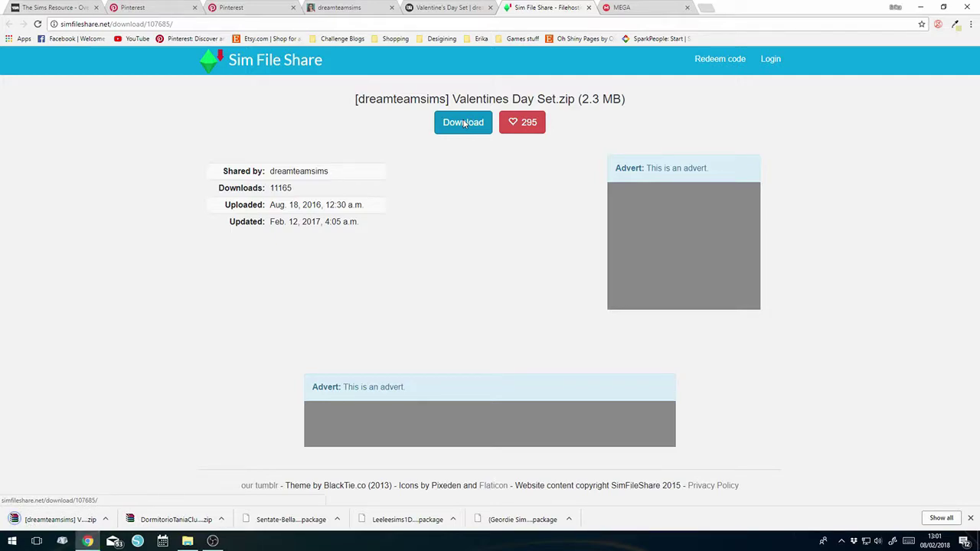
# Revisit the set's blog post and file page, and close the dreamteamsims Tumblr page.
pyautogui.click(441, 8)
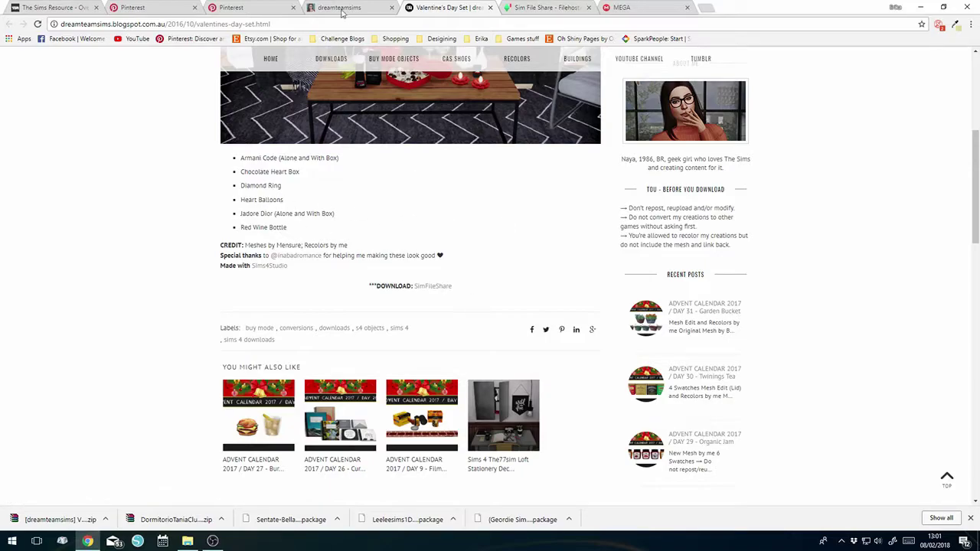
pyautogui.click(557, 9)
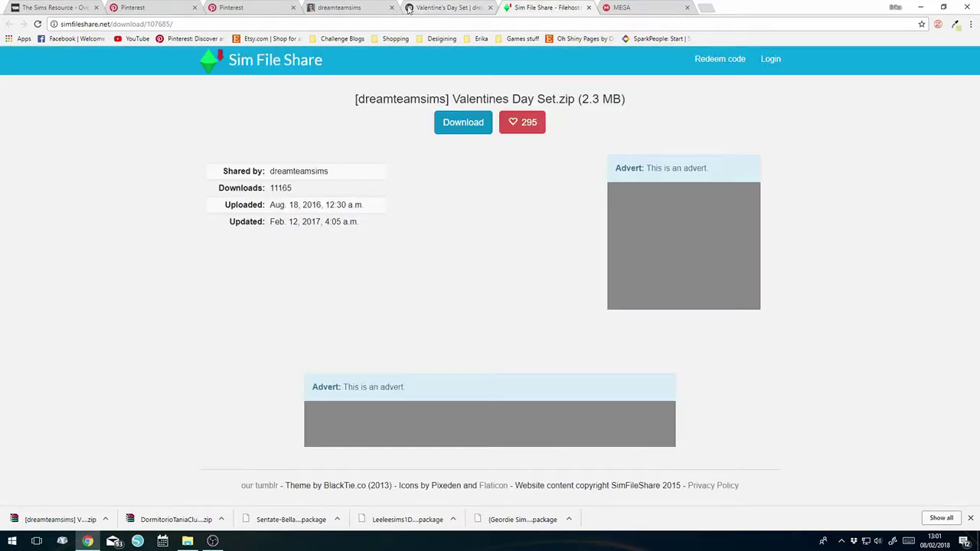
pyautogui.click(444, 7)
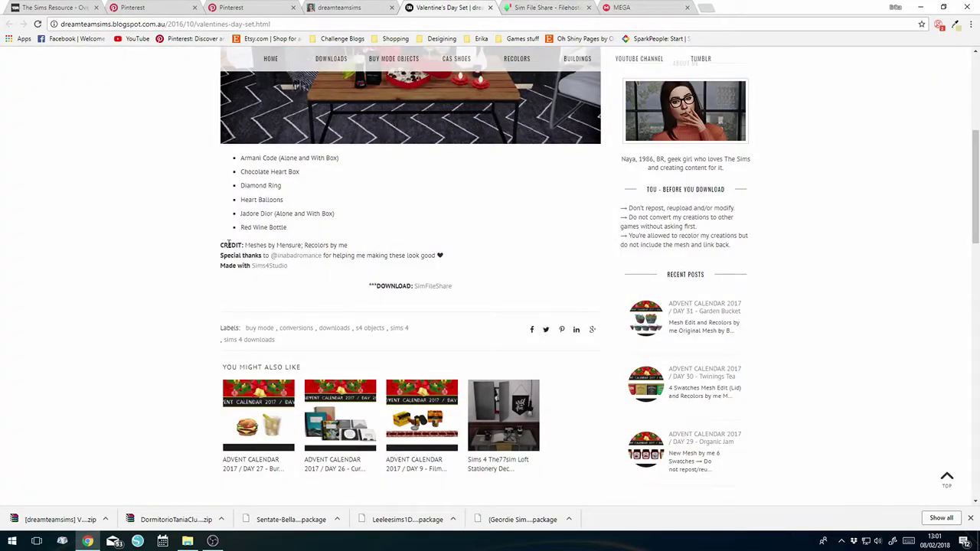
pyautogui.click(350, 8)
pyautogui.click(418, 9)
pyautogui.click(356, 9)
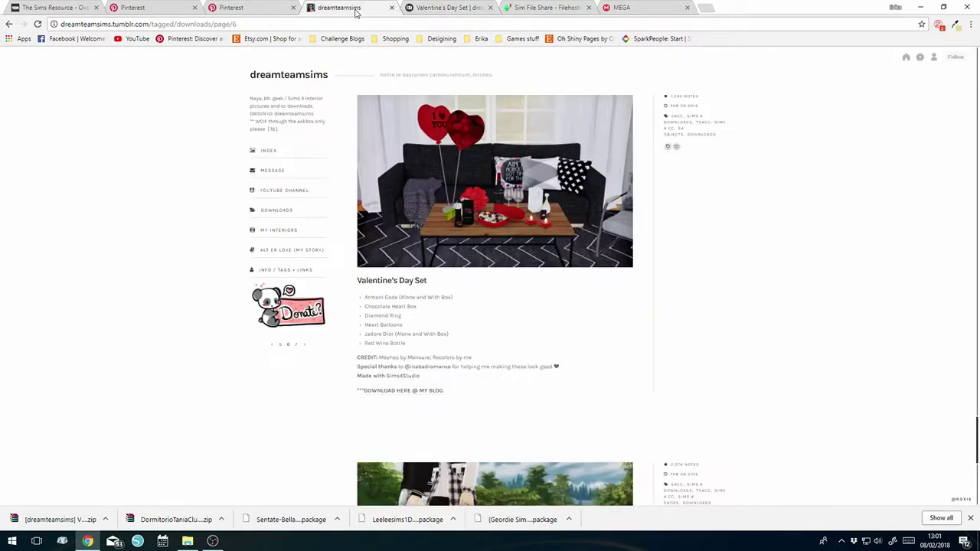
pyautogui.click(391, 8)
# Move the Valentine's Day Set pin on Pinterest to the Have section of the Sims 4 CC - Valentine board.
pyautogui.click(228, 7)
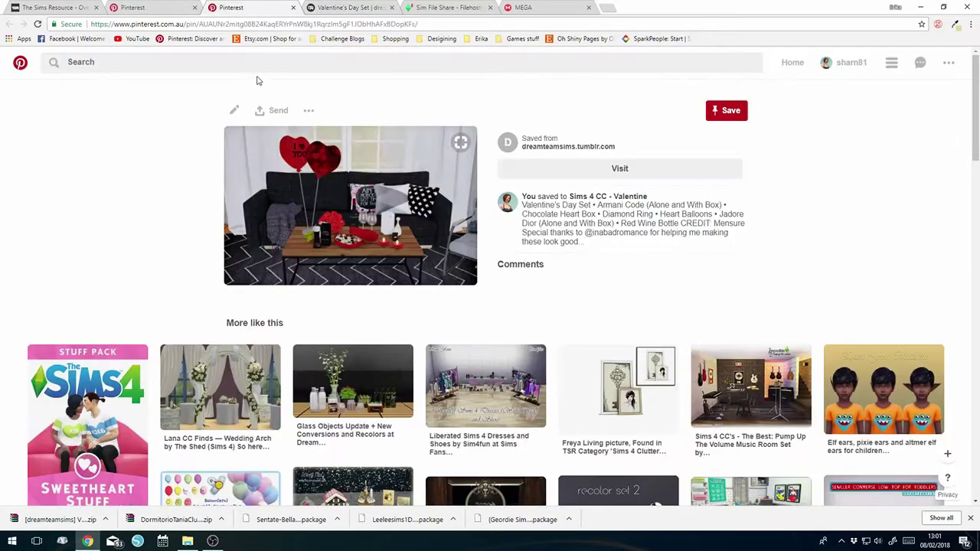
pyautogui.click(234, 111)
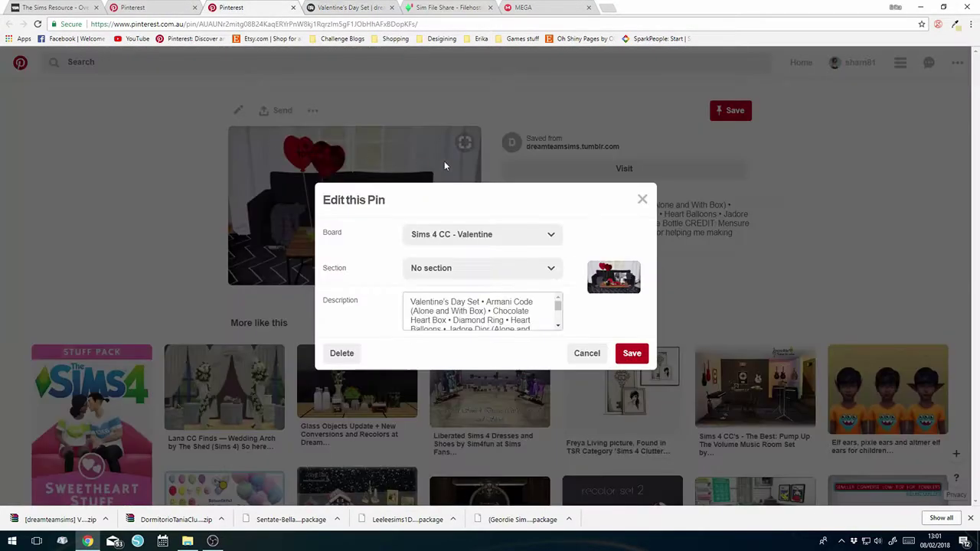
pyautogui.click(502, 239)
pyautogui.click(516, 237)
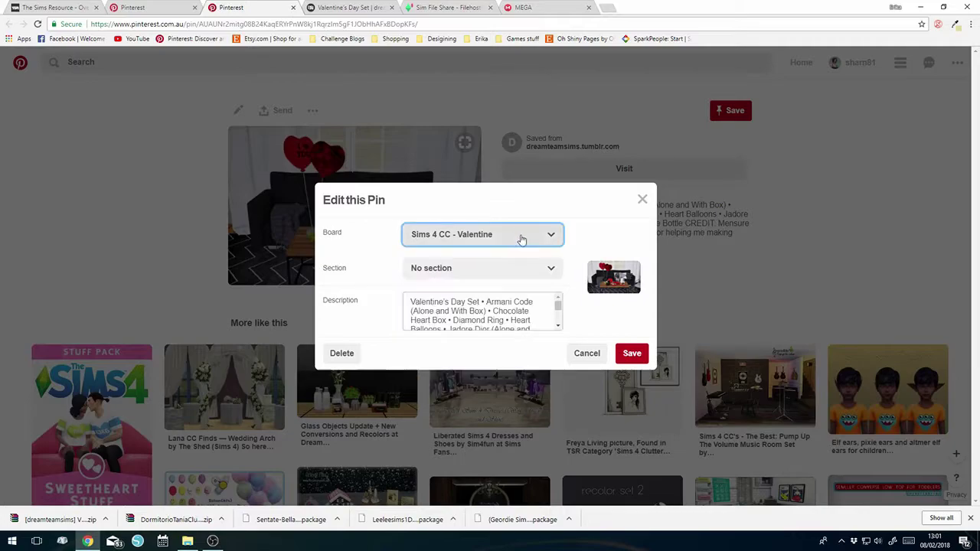
pyautogui.click(444, 267)
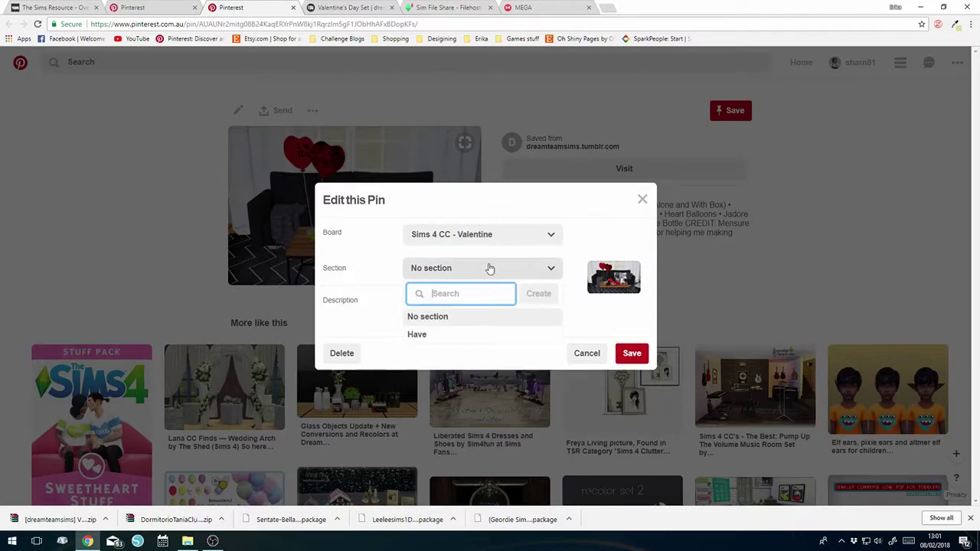
pyautogui.click(548, 270)
pyautogui.click(549, 270)
pyautogui.click(420, 335)
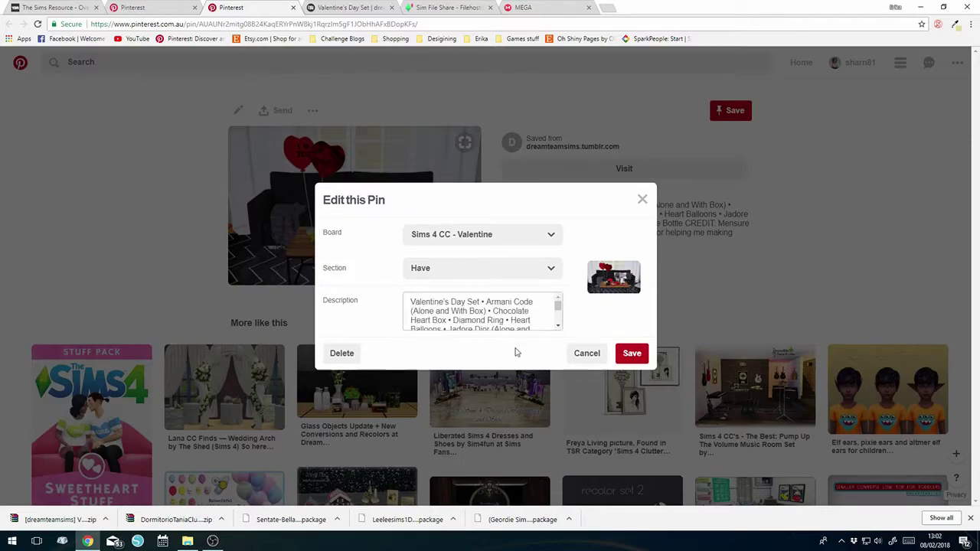
pyautogui.click(631, 353)
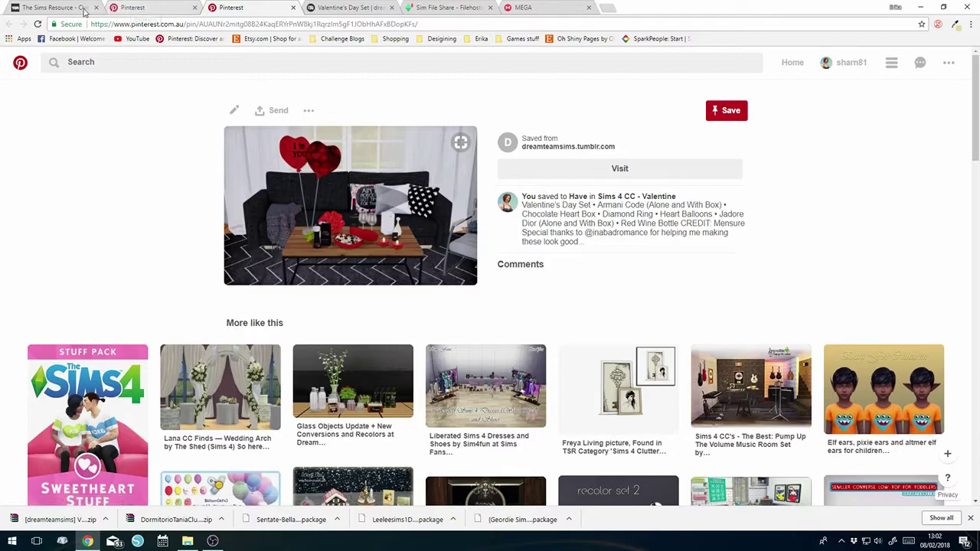
# Return to the Sims 4 CC - Valentine board and open the rose bucket gifts pin in a new tab.
pyautogui.click(129, 9)
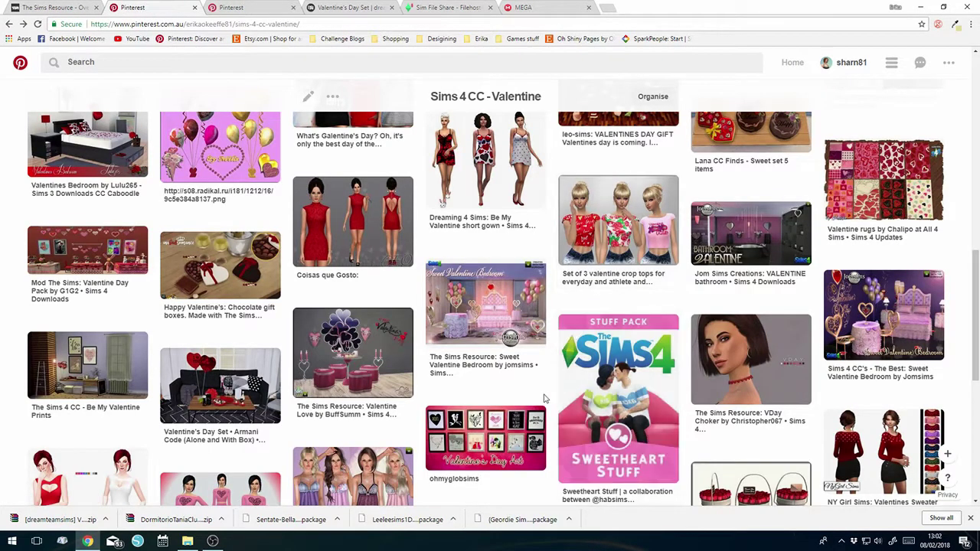
pyautogui.scroll(1, 545, 398)
pyautogui.scroll(-4, 613, 383)
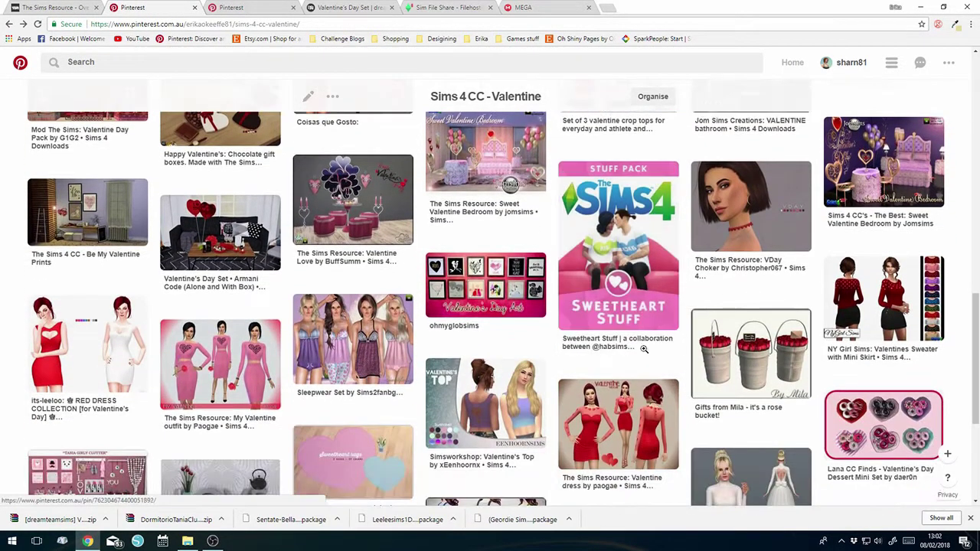
pyautogui.scroll(-2, 643, 325)
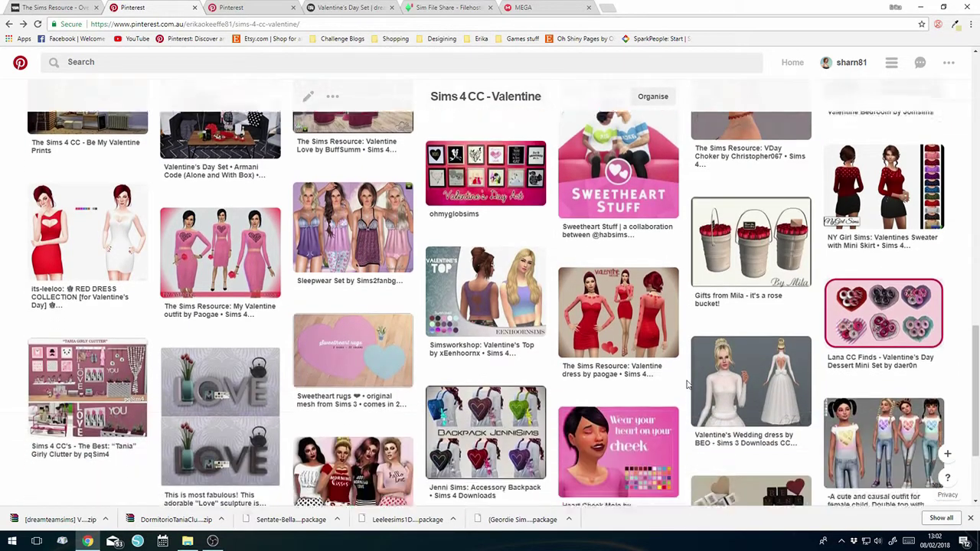
pyautogui.scroll(1, 712, 392)
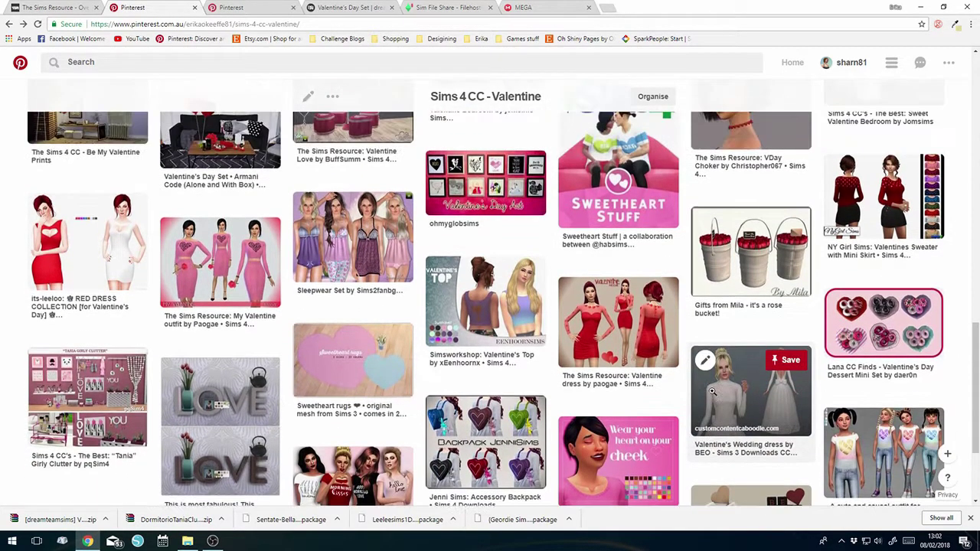
pyautogui.rightClick(748, 260)
pyautogui.click(787, 272)
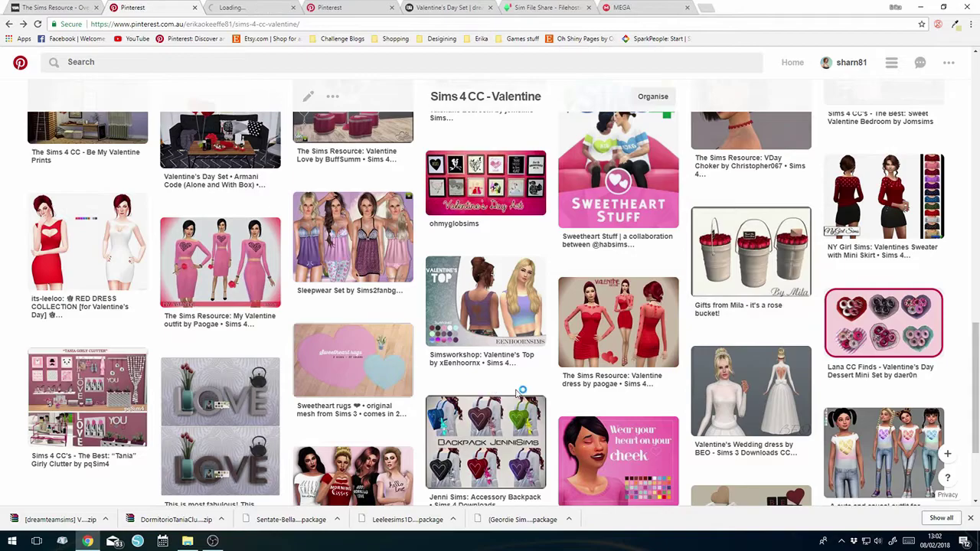
# Find the Valentines Bedroom pin on the board and open it in a new tab.
pyautogui.scroll(2, 758, 328)
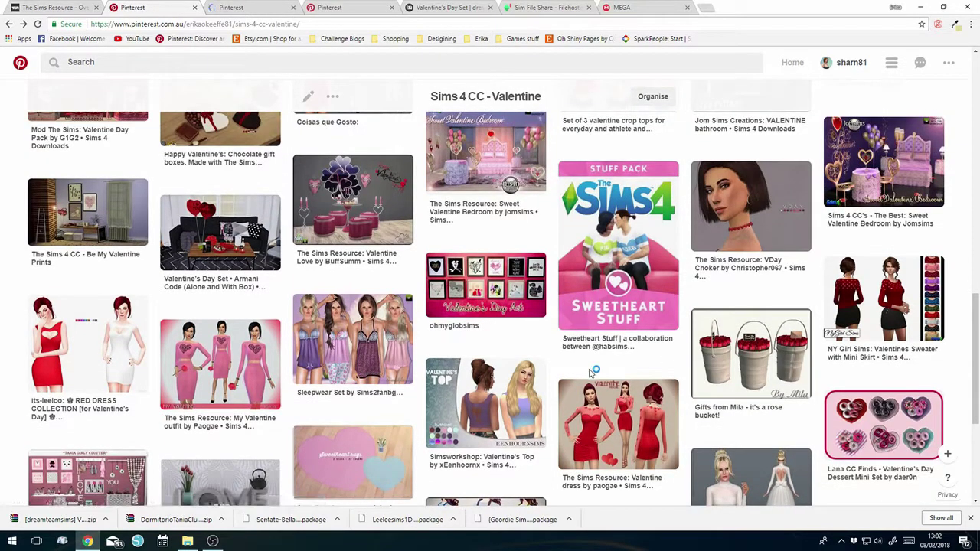
pyautogui.scroll(3, 496, 345)
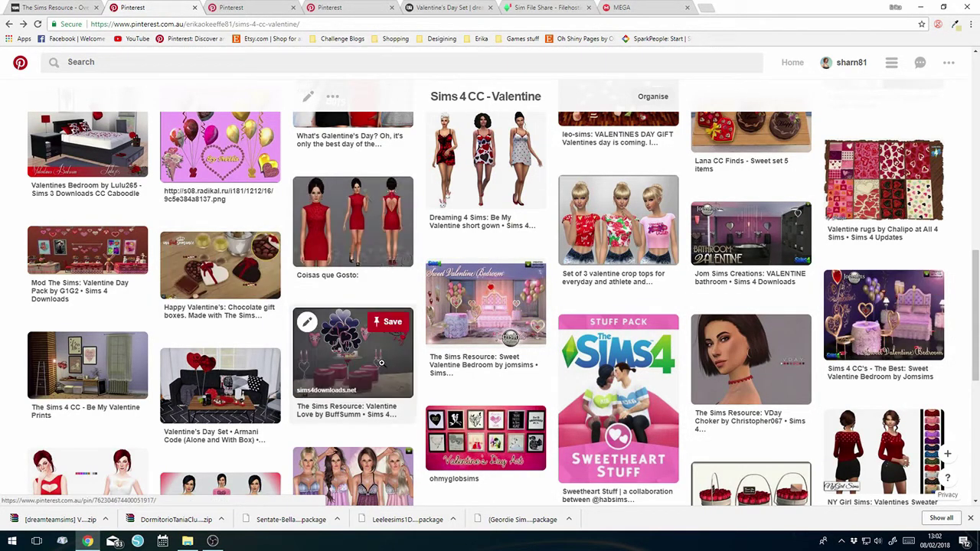
pyautogui.scroll(2, 380, 363)
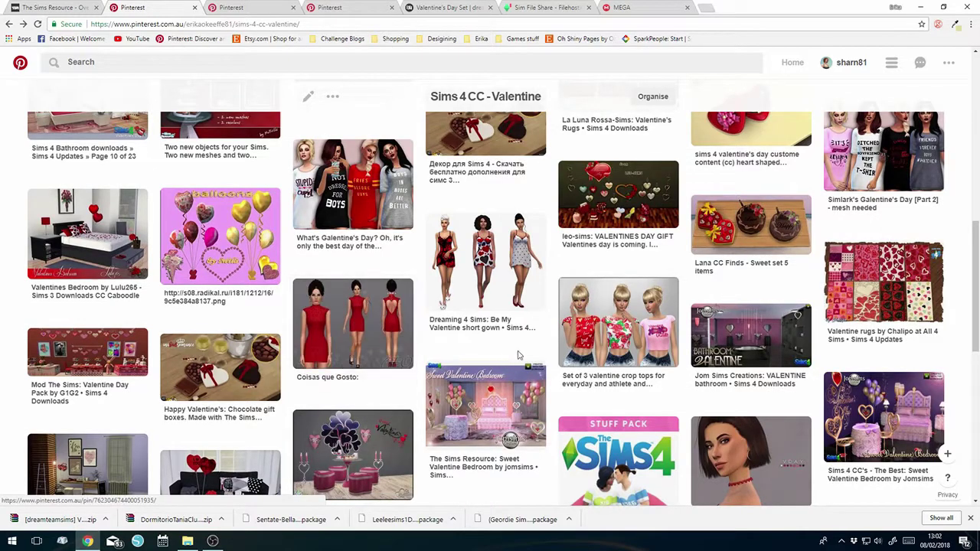
pyautogui.scroll(3, 579, 343)
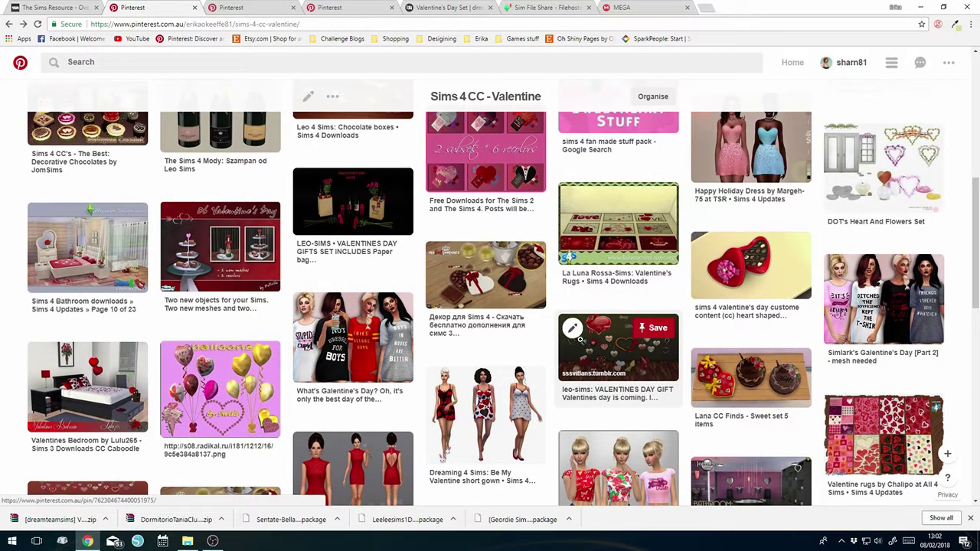
pyautogui.rightClick(69, 392)
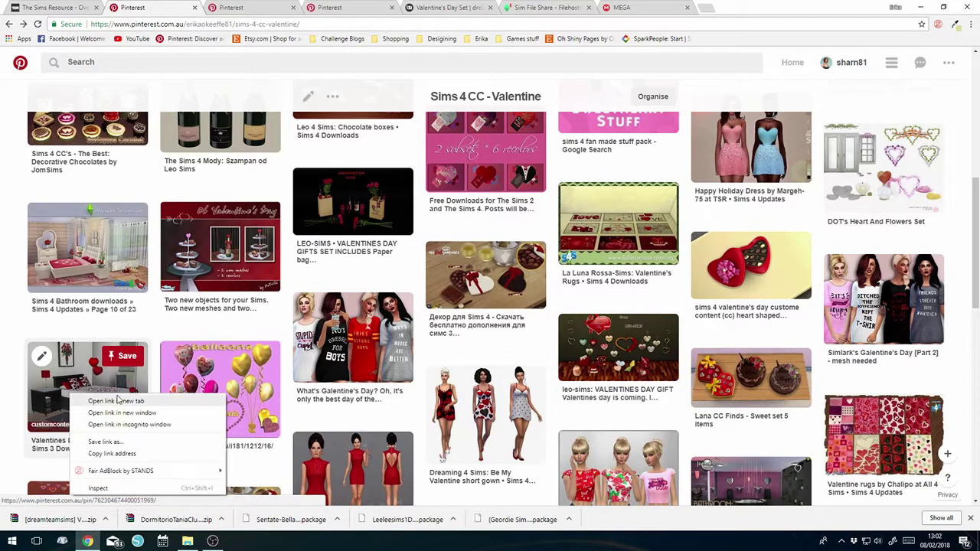
pyautogui.click(118, 401)
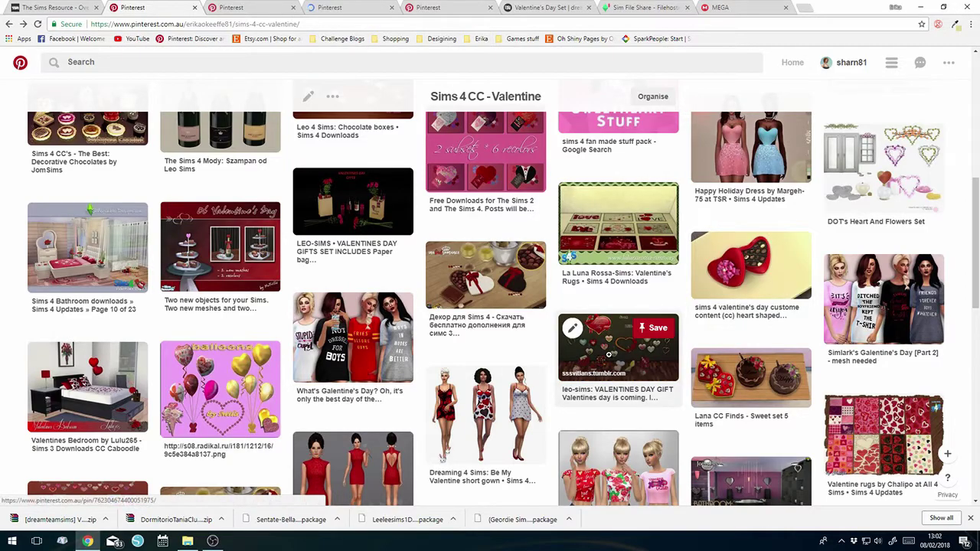
pyautogui.scroll(3, 539, 338)
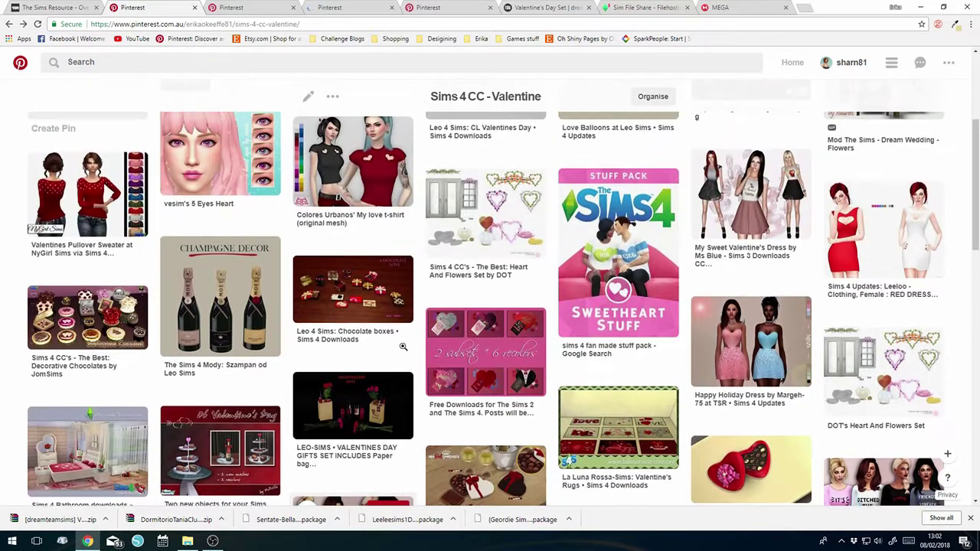
pyautogui.scroll(-3, 403, 347)
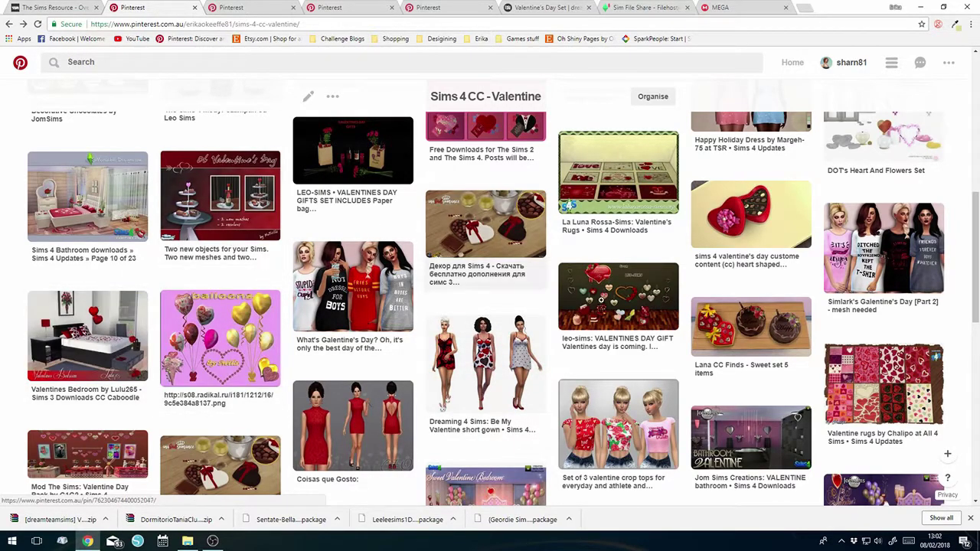
pyautogui.scroll(5, 620, 321)
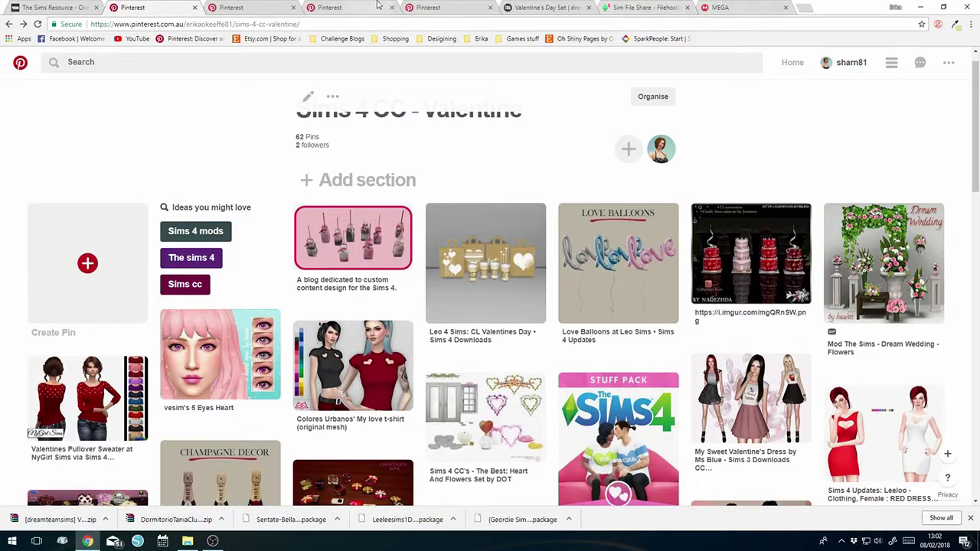
# Open the Valentines Bedroom pin and visit its source page on customcontentcaboodle.com.
pyautogui.click(434, 8)
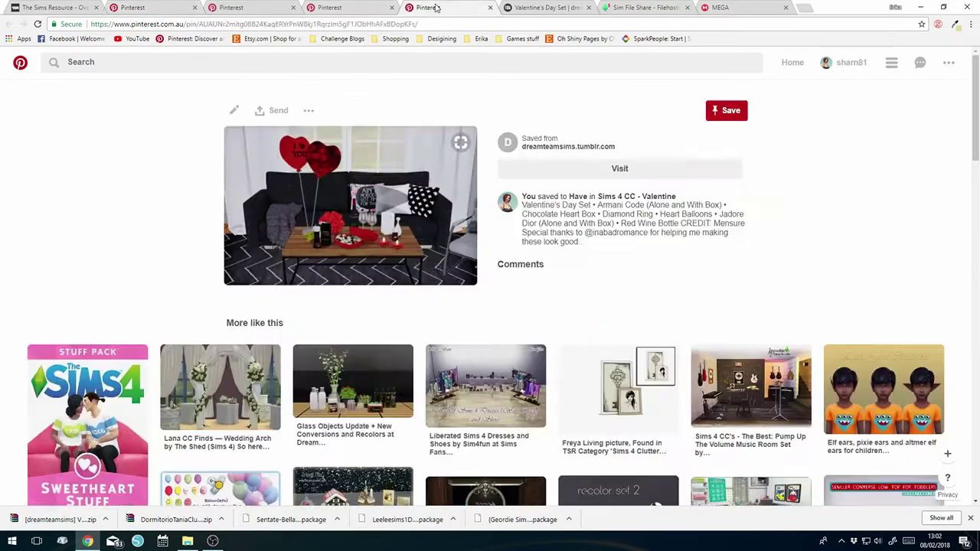
pyautogui.click(346, 8)
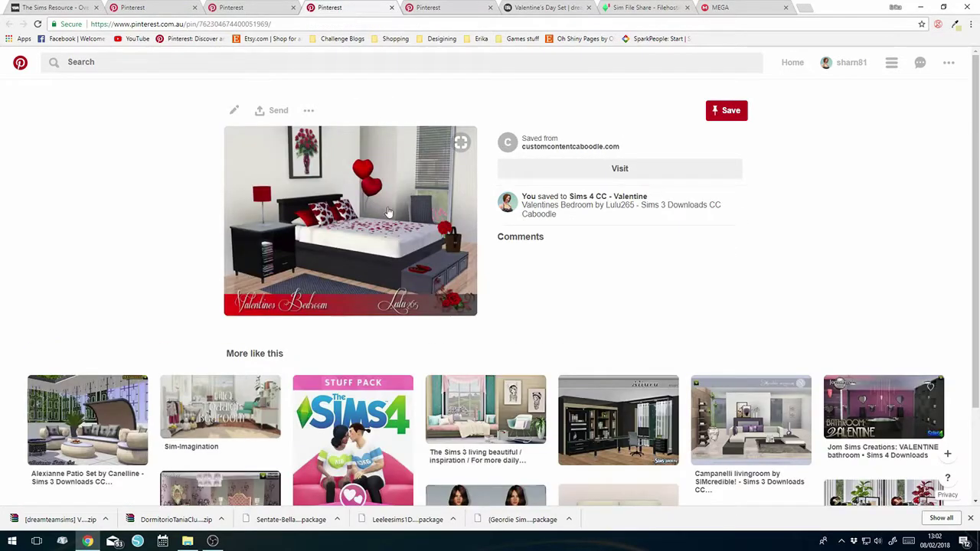
pyautogui.click(383, 170)
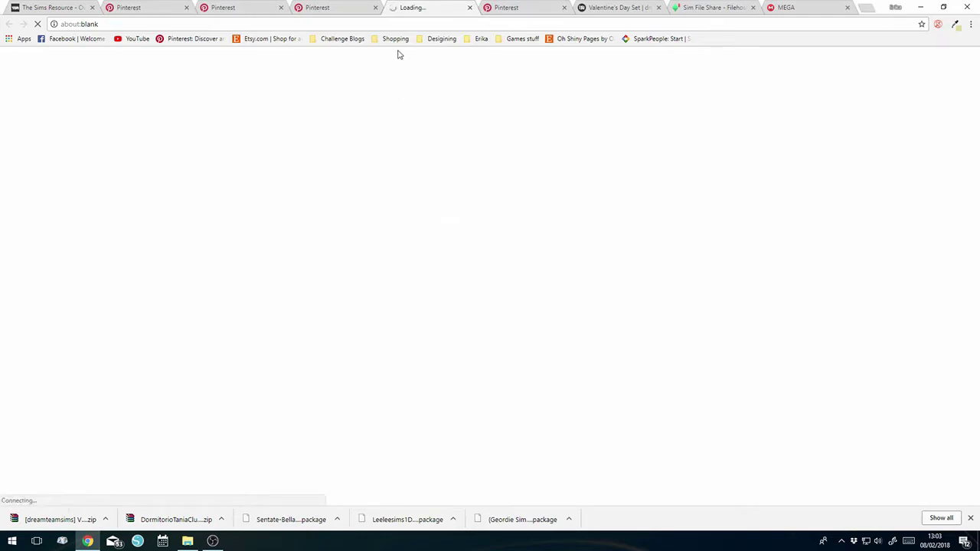
pyautogui.click(365, 11)
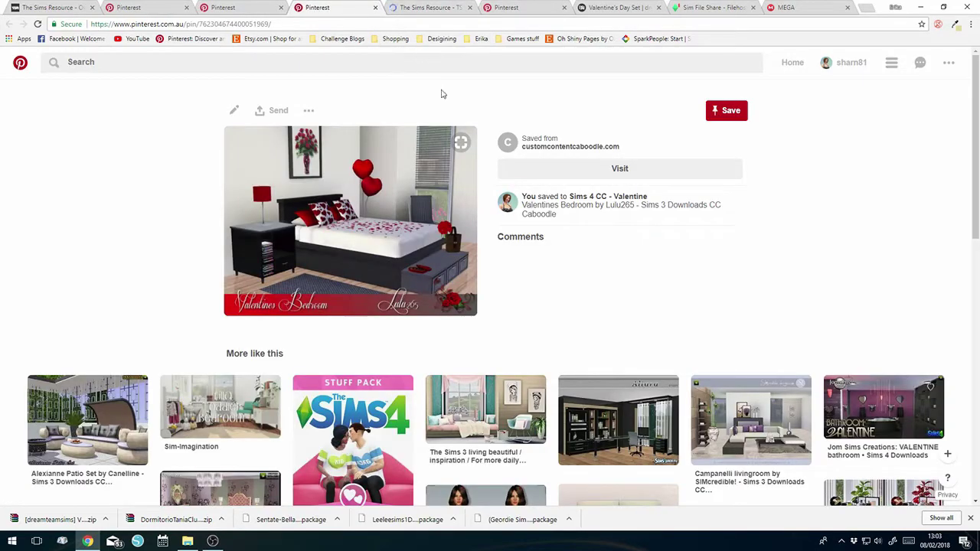
pyautogui.click(430, 7)
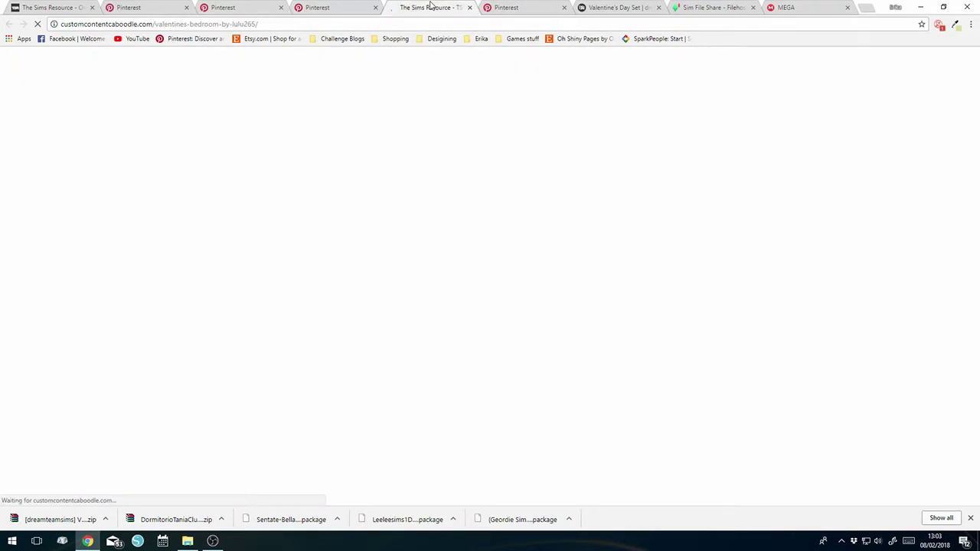
# Examine the pictures of the three Valentines Bedroom variations on the source page down to the download link.
pyautogui.scroll(-3, 589, 152)
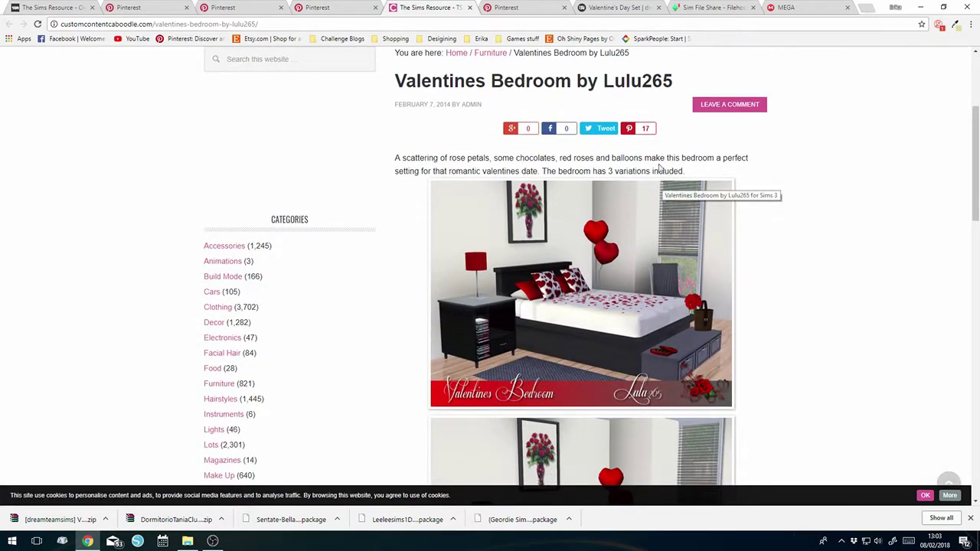
pyautogui.scroll(-3, 772, 286)
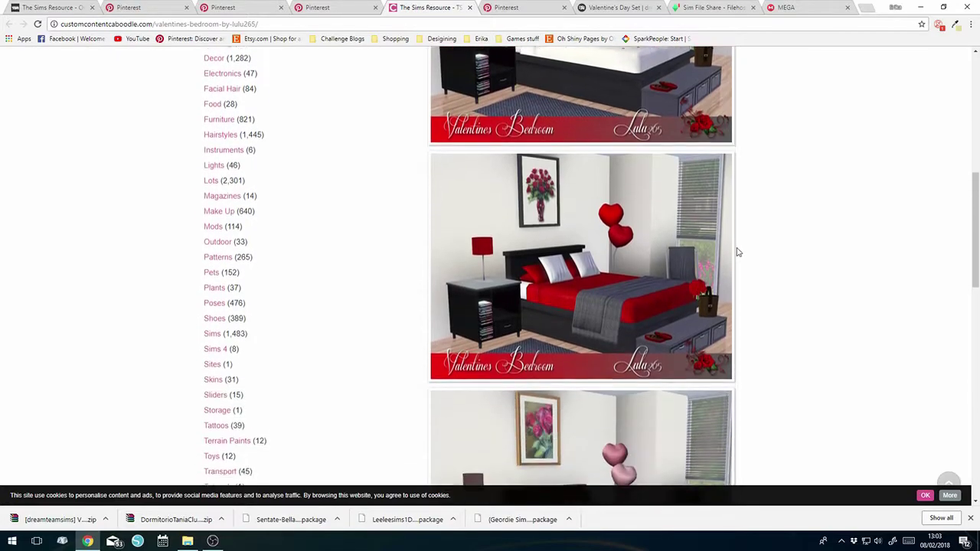
pyautogui.scroll(-4, 737, 252)
pyautogui.scroll(1, 607, 287)
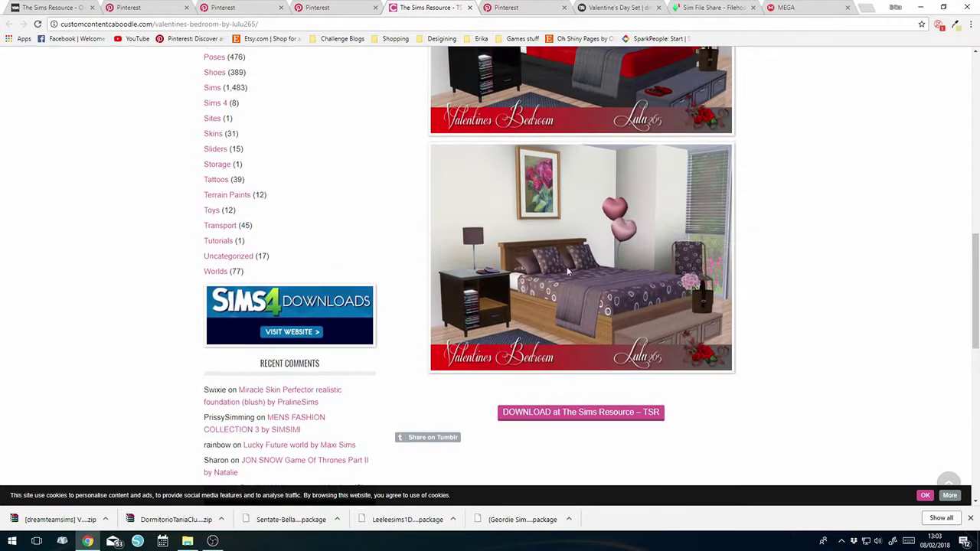
pyautogui.scroll(1, 653, 308)
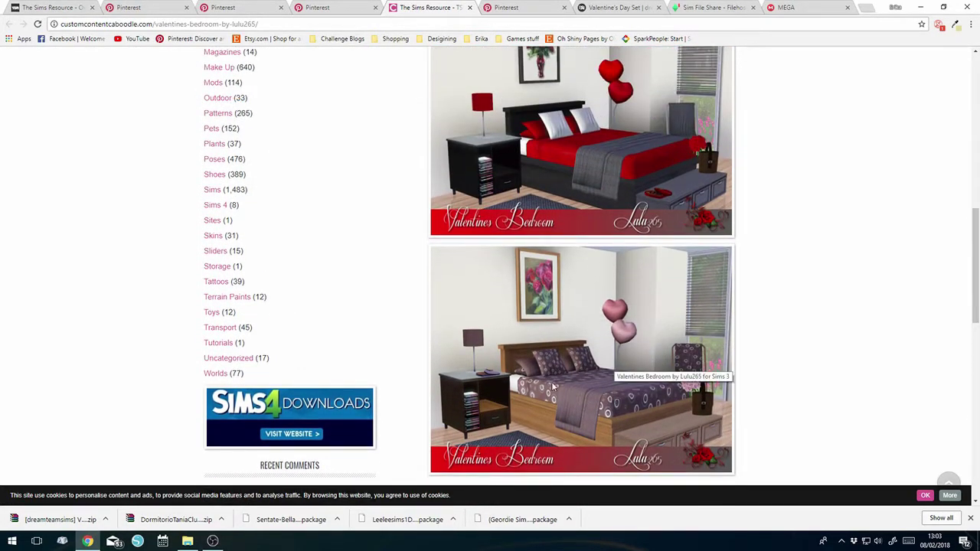
pyautogui.scroll(1, 582, 230)
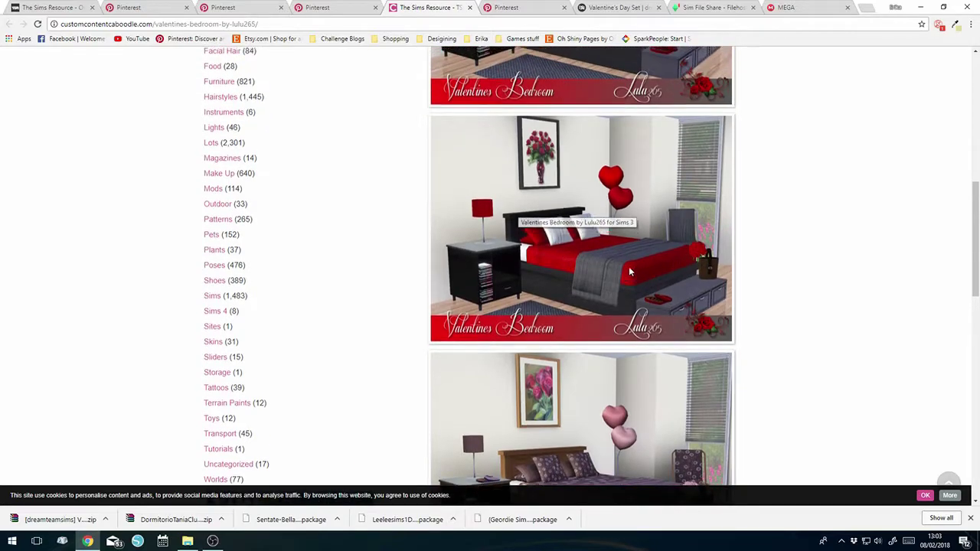
pyautogui.scroll(2, 628, 266)
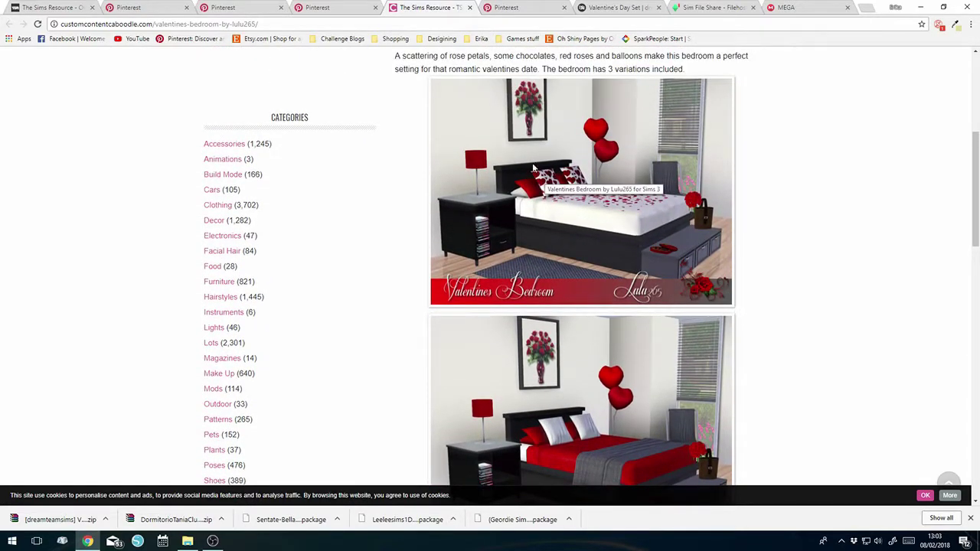
pyautogui.scroll(-2, 514, 198)
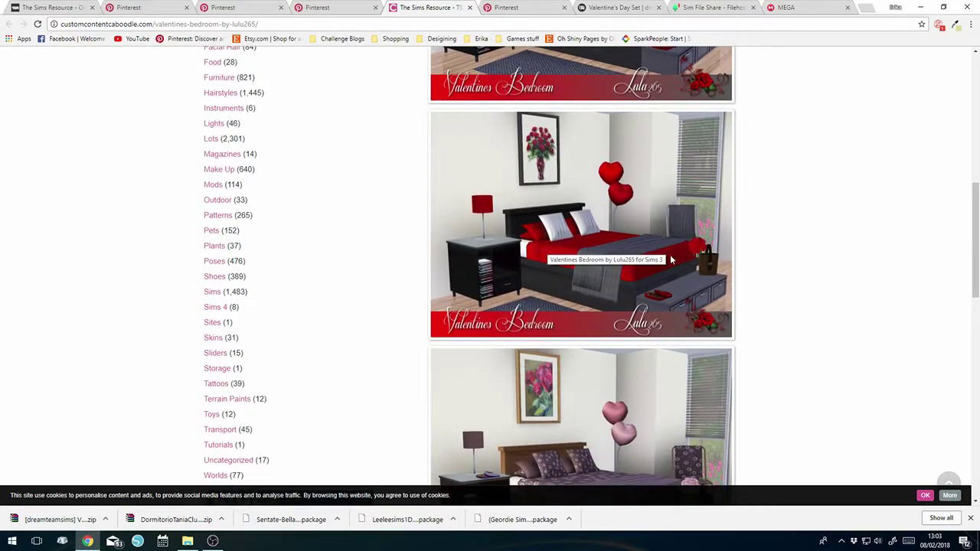
pyautogui.scroll(-2, 563, 254)
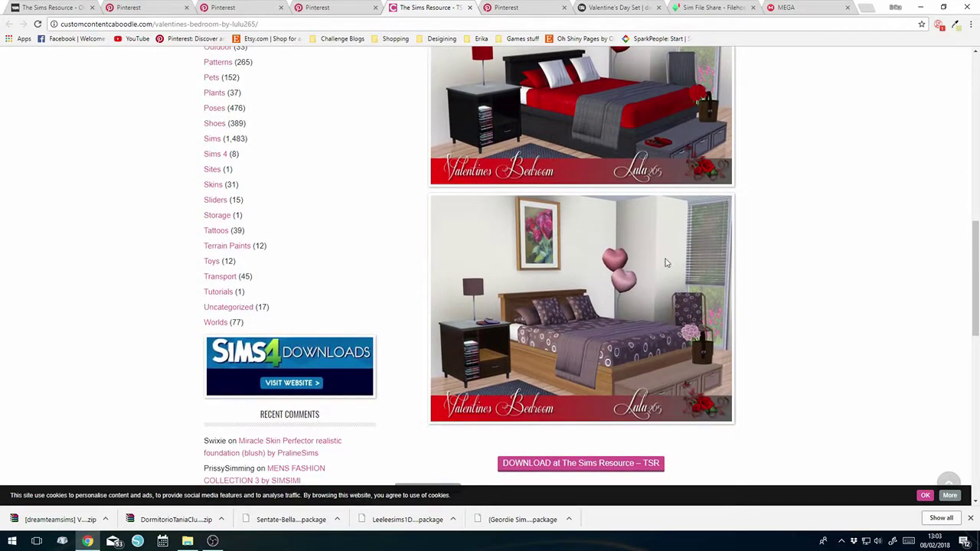
pyautogui.scroll(-2, 665, 262)
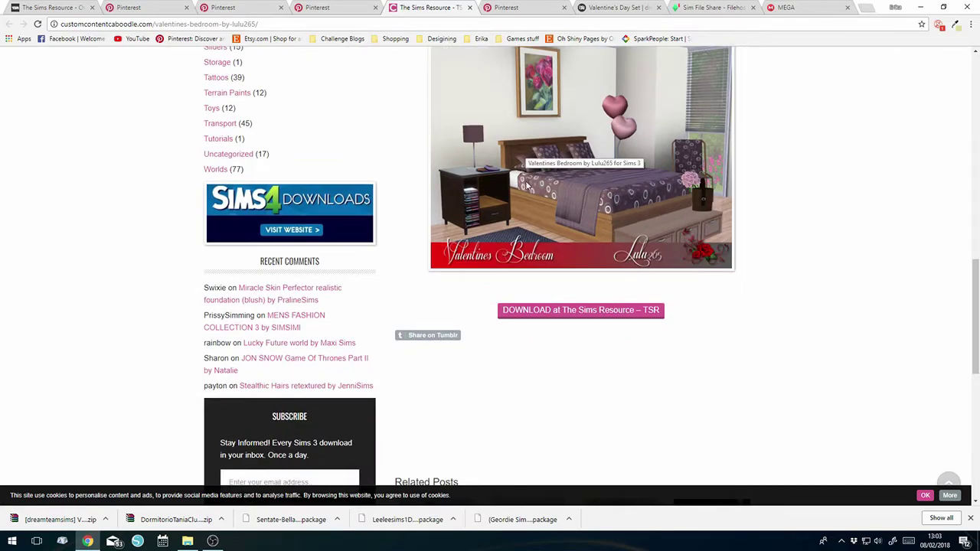
pyautogui.scroll(-1, 676, 213)
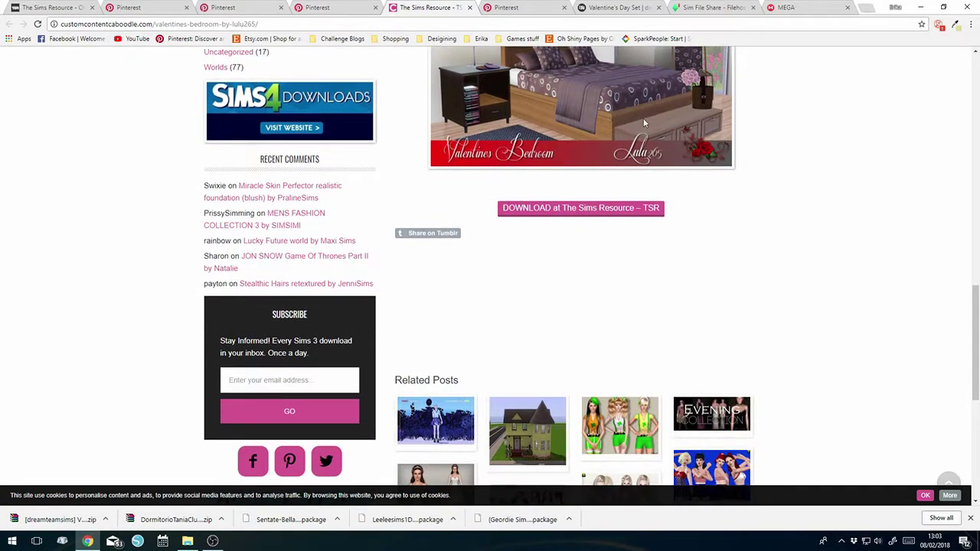
pyautogui.scroll(7, 646, 119)
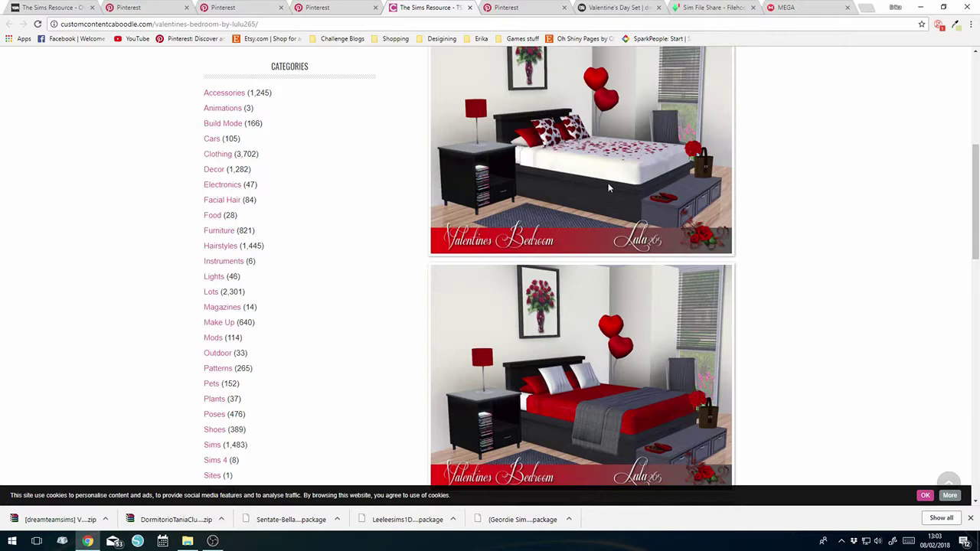
pyautogui.scroll(-2, 655, 240)
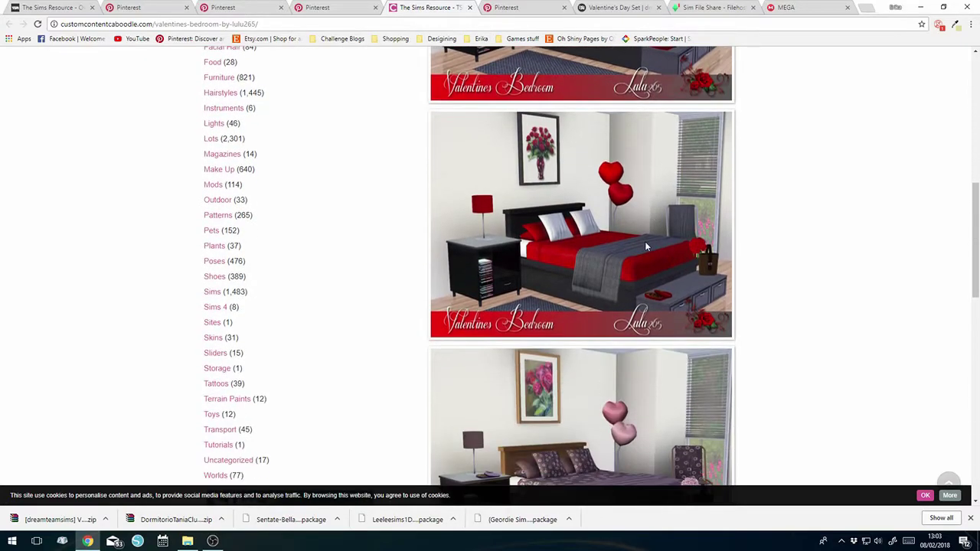
pyautogui.scroll(-3, 645, 247)
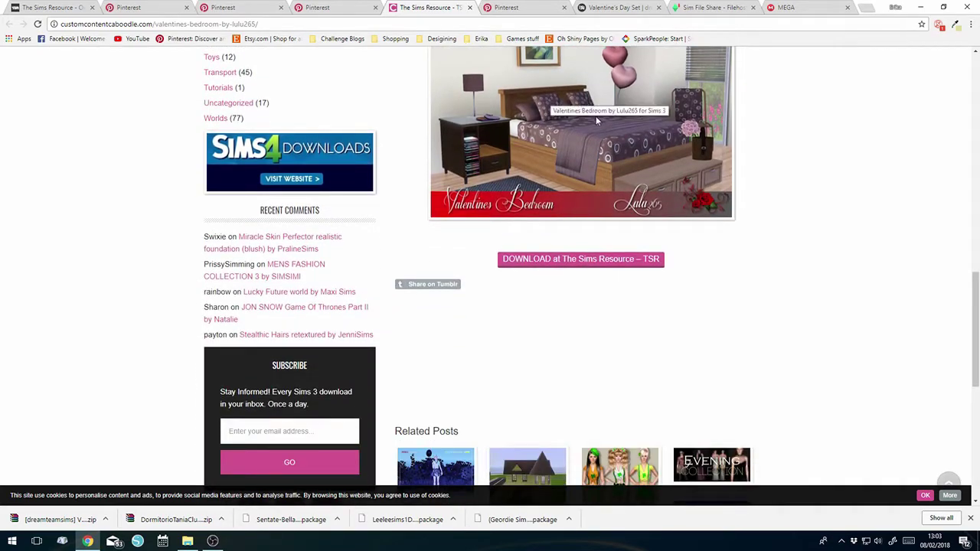
# Follow the set's download link to The Sims Resource and close the Custom Content Caboodle page.
pyautogui.click(548, 263)
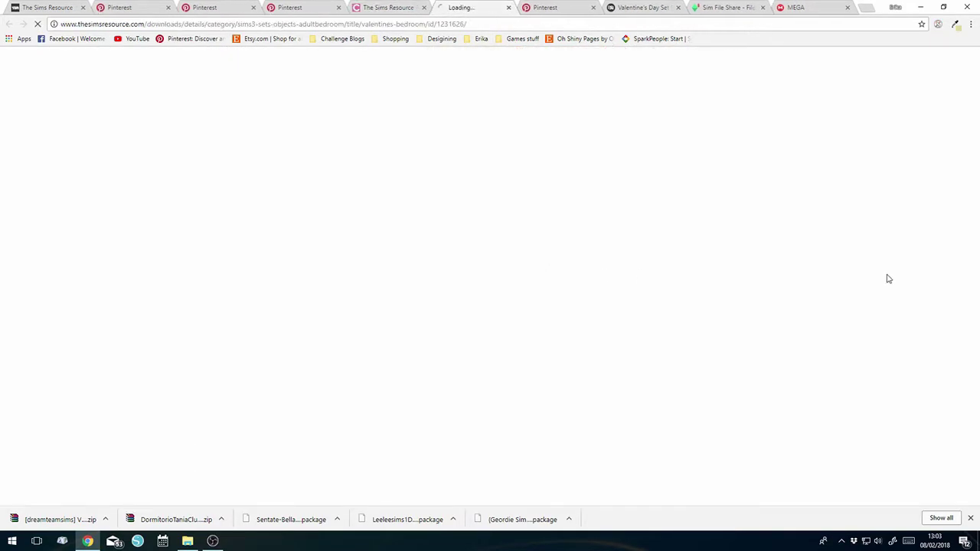
pyautogui.click(409, 7)
pyautogui.click(424, 7)
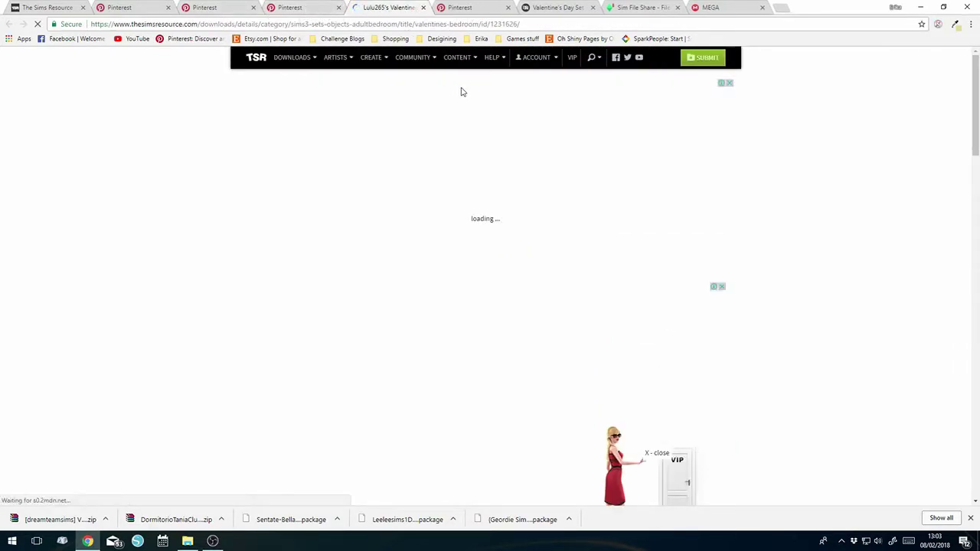
# Read the Valentines Bedroom description on The Sims Resource and start the set's download.
pyautogui.scroll(-3, 465, 120)
pyautogui.scroll(-3, 414, 256)
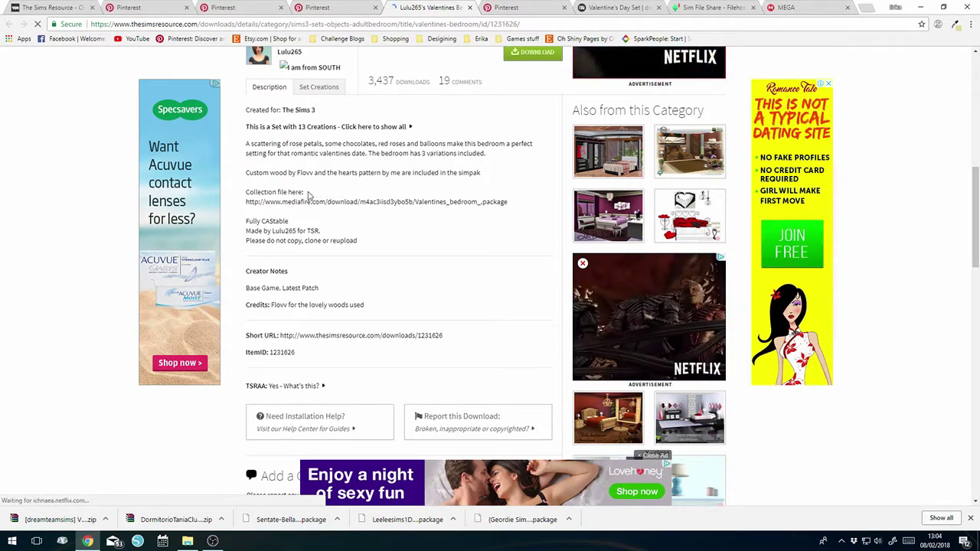
pyautogui.scroll(-1, 356, 247)
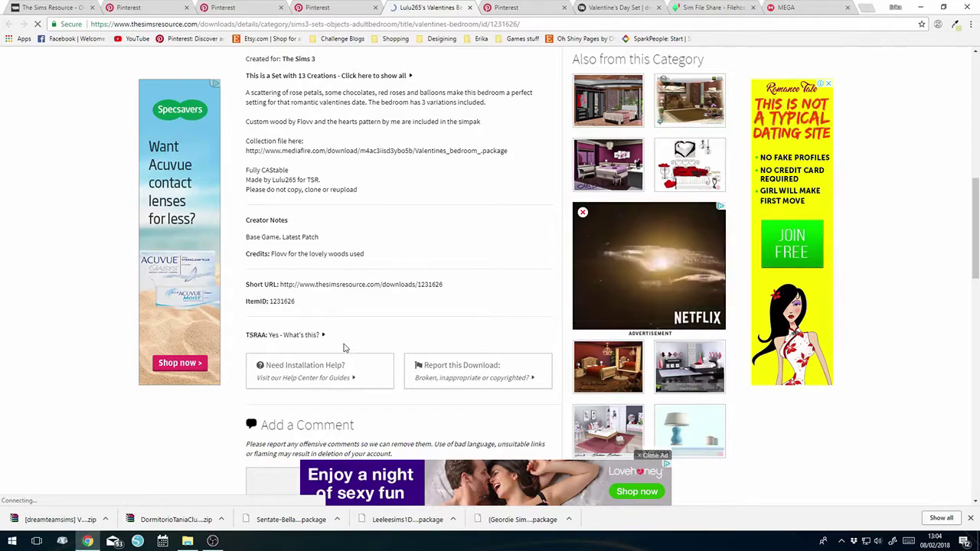
pyautogui.scroll(1, 457, 235)
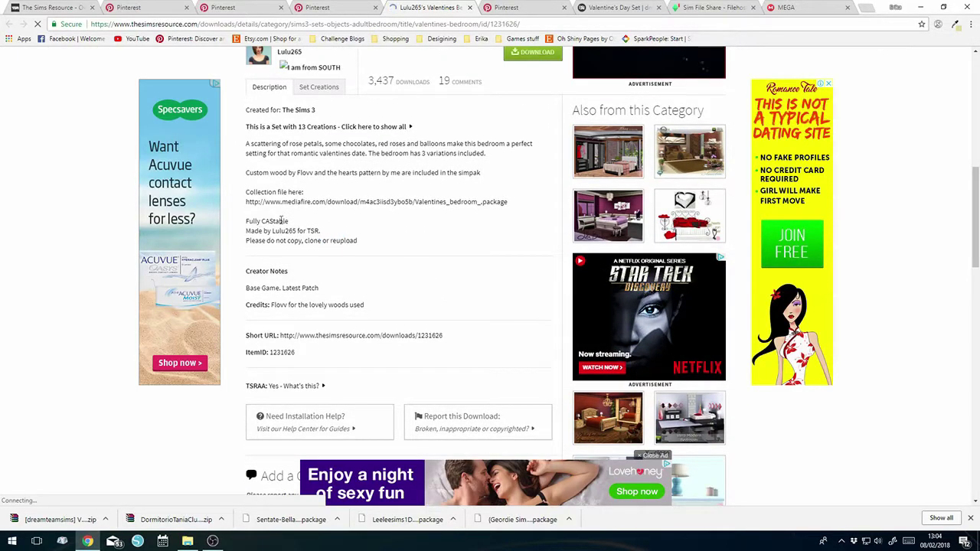
pyautogui.scroll(1, 395, 223)
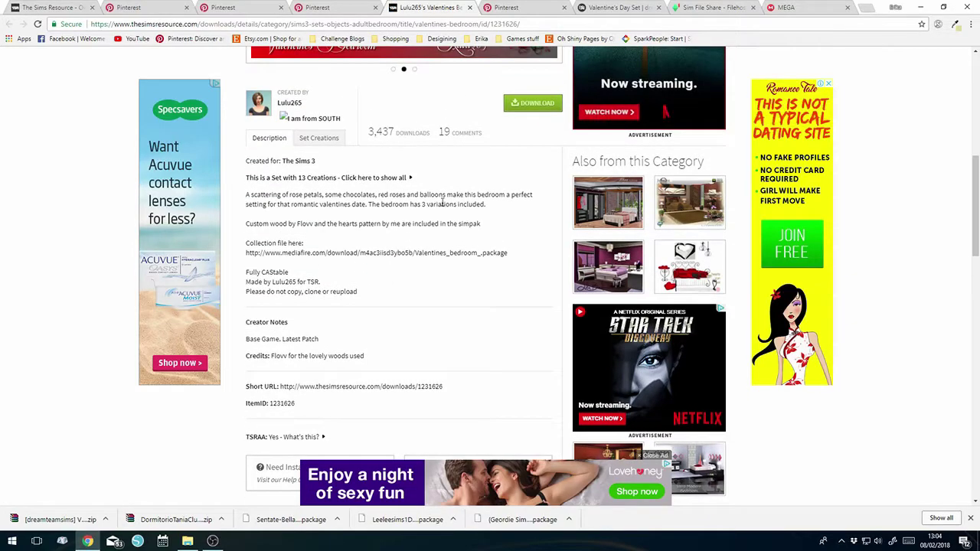
pyautogui.click(526, 112)
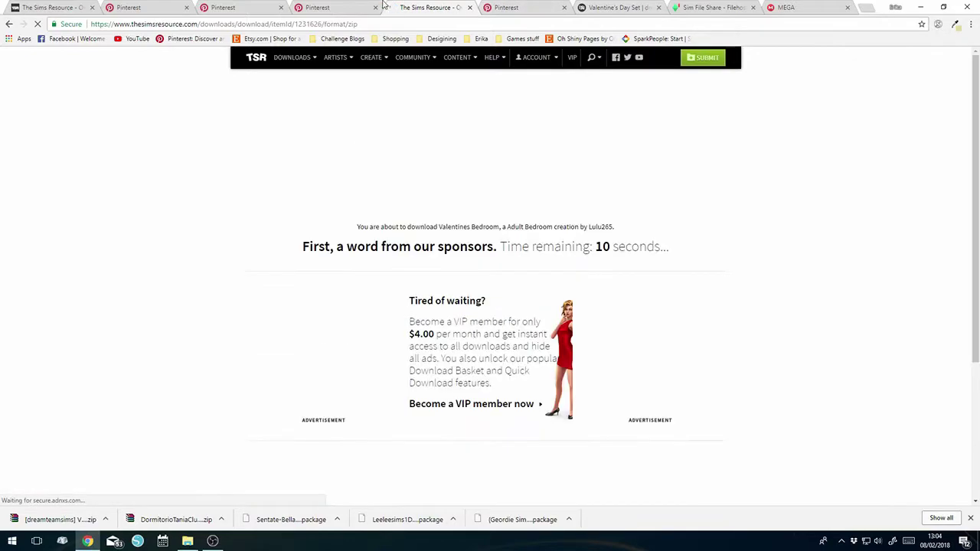
# Return to the rose bucket gifts pin on Pinterest and open its source page on sims2city.com.
pyautogui.click(322, 8)
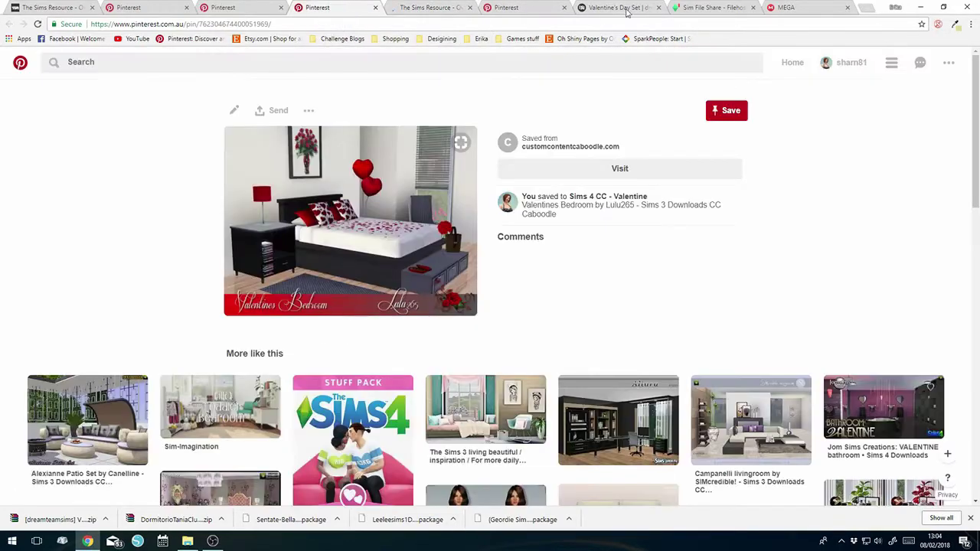
pyautogui.click(145, 9)
pyautogui.click(226, 8)
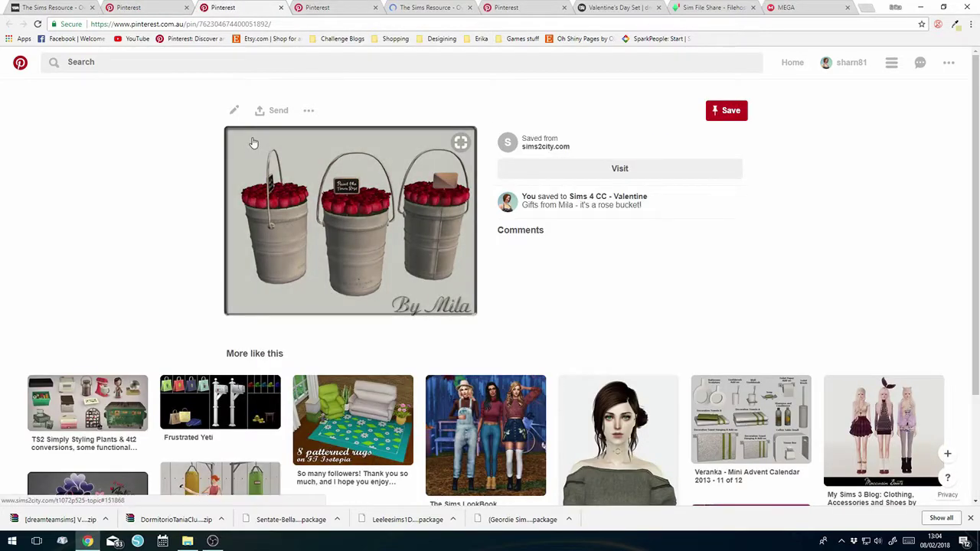
pyautogui.click(343, 206)
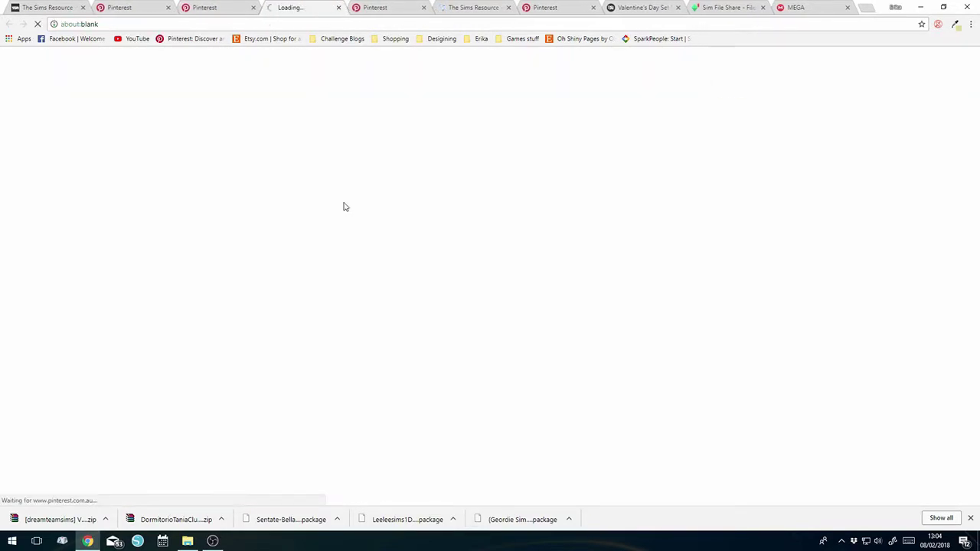
# Move the Valentines Bedroom pin to the Have section of the Sims 4 CC - Valentine board and close its page.
pyautogui.click(376, 8)
pyautogui.click(234, 113)
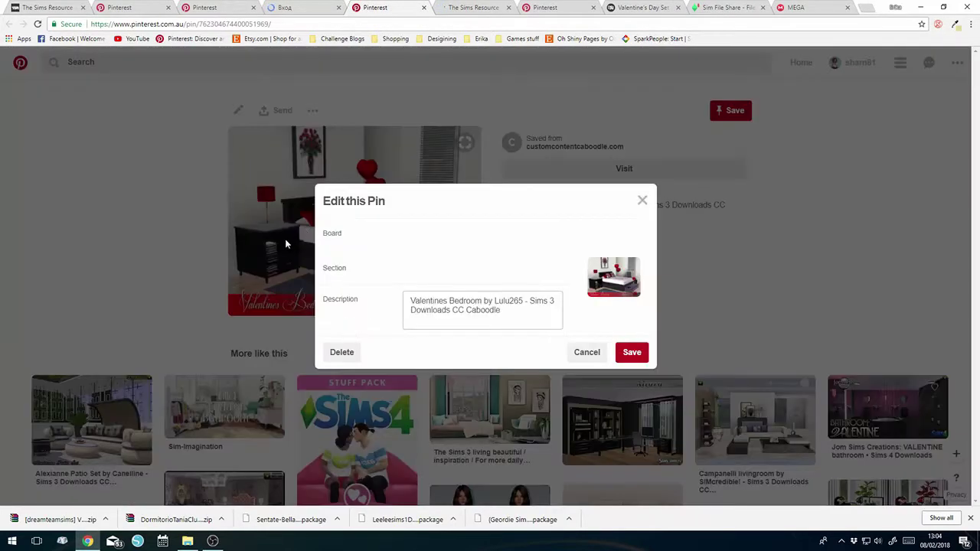
pyautogui.click(440, 269)
pyautogui.click(434, 338)
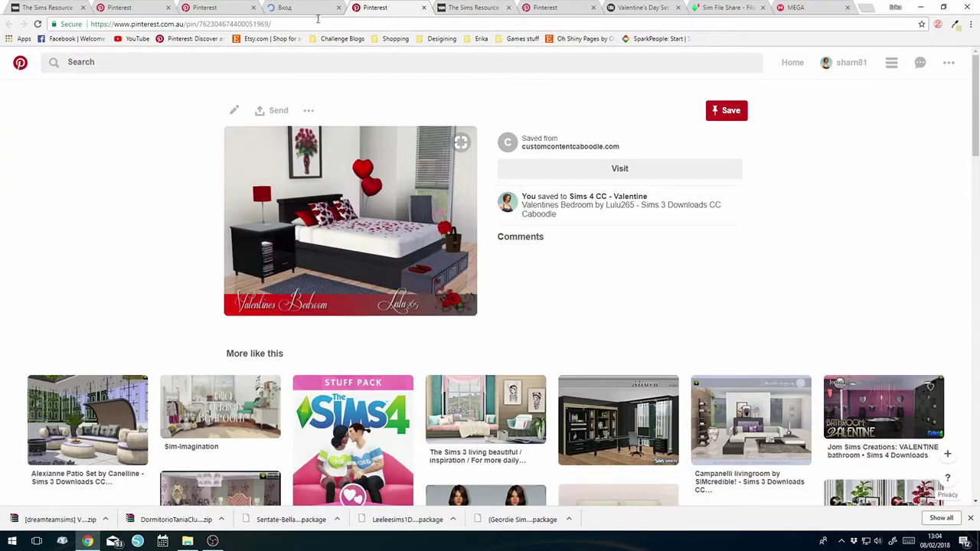
pyautogui.hotkey('ctrl', 'w')
# Close the Pinterest page of the Valentine's Day Set pin from dreamteamsims.tumblr.com.
pyautogui.click(469, 8)
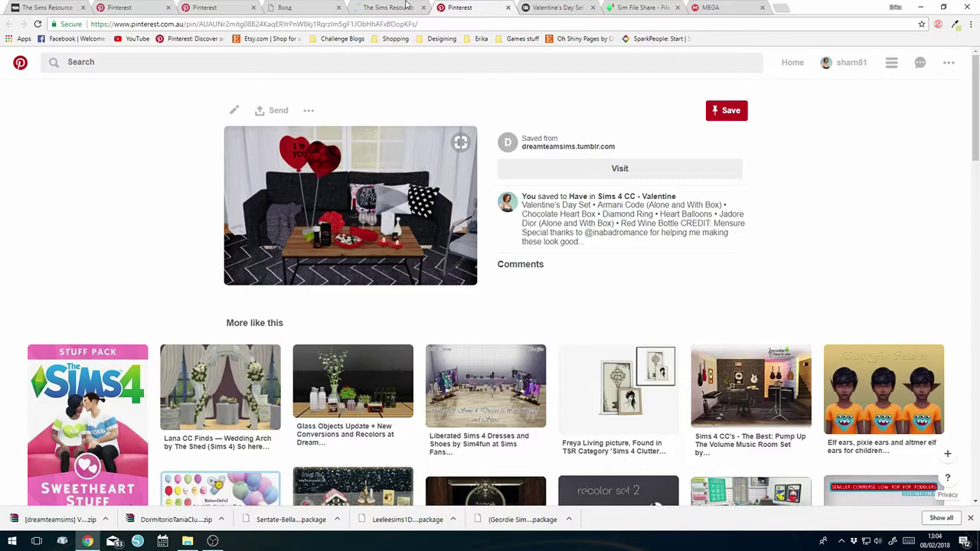
pyautogui.click(312, 7)
pyautogui.click(502, 7)
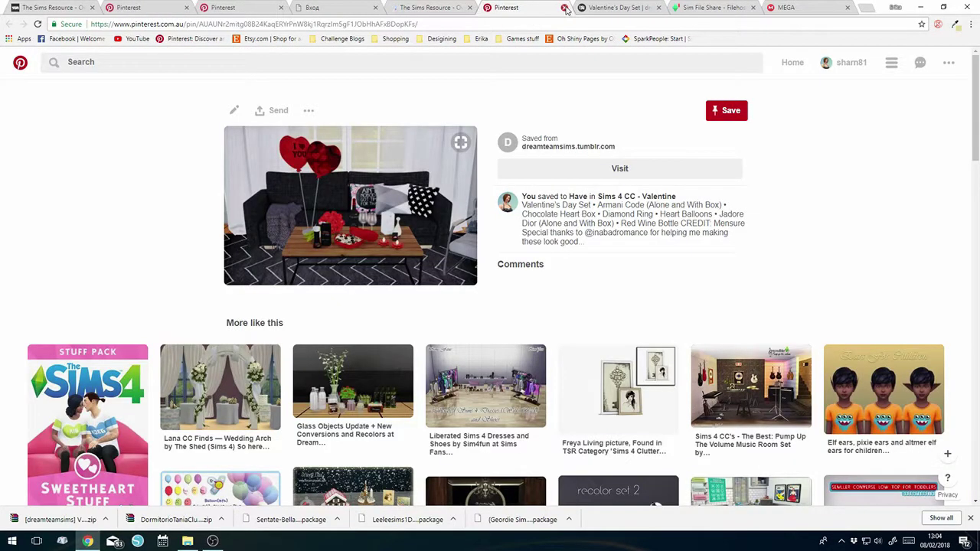
pyautogui.click(563, 8)
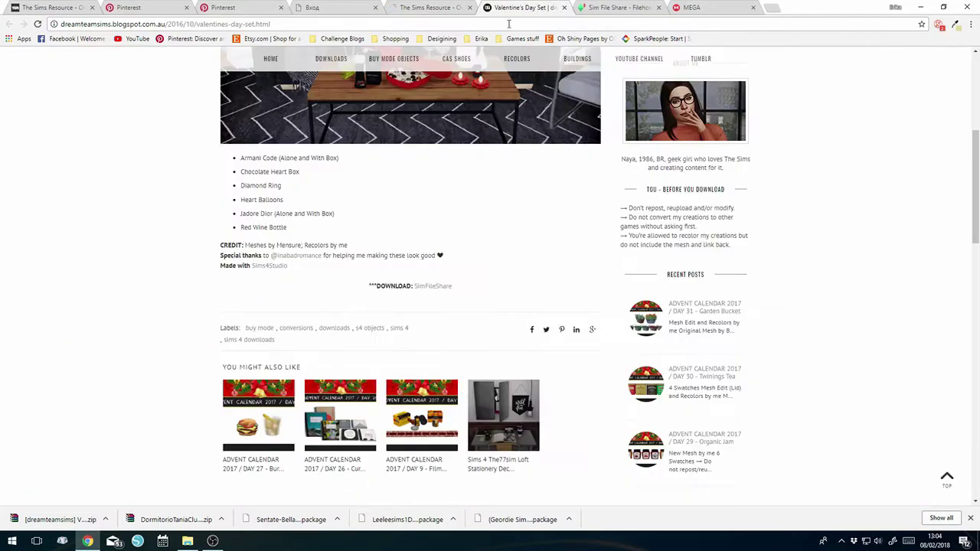
# Examine the sims2city.com login page that the rose bucket pin leads to and close it.
pyautogui.click(327, 8)
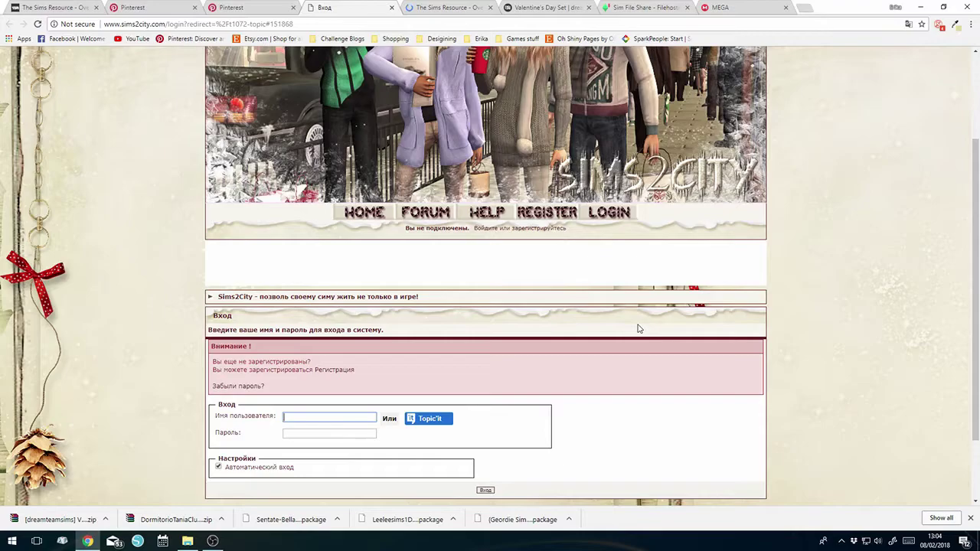
pyautogui.scroll(-1, 639, 329)
pyautogui.scroll(3, 653, 332)
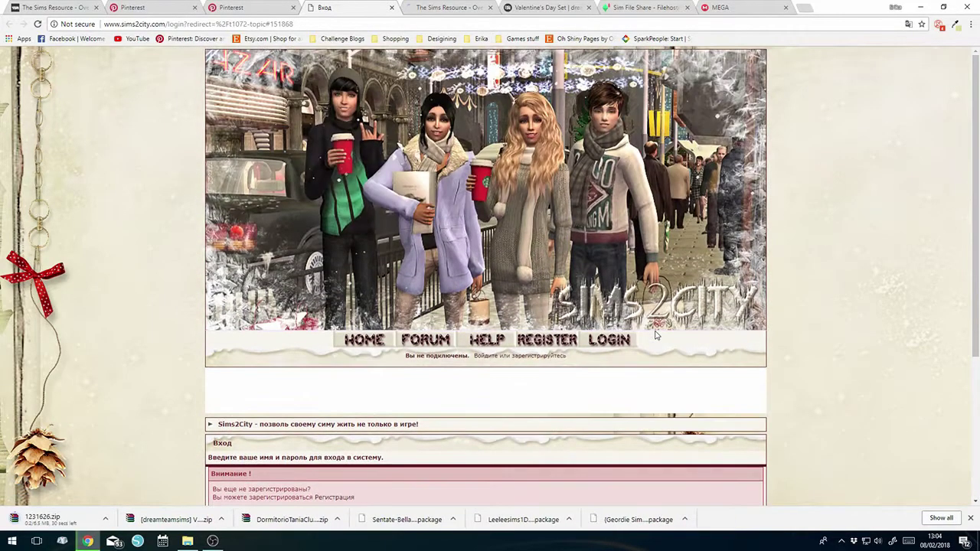
pyautogui.scroll(-3, 657, 333)
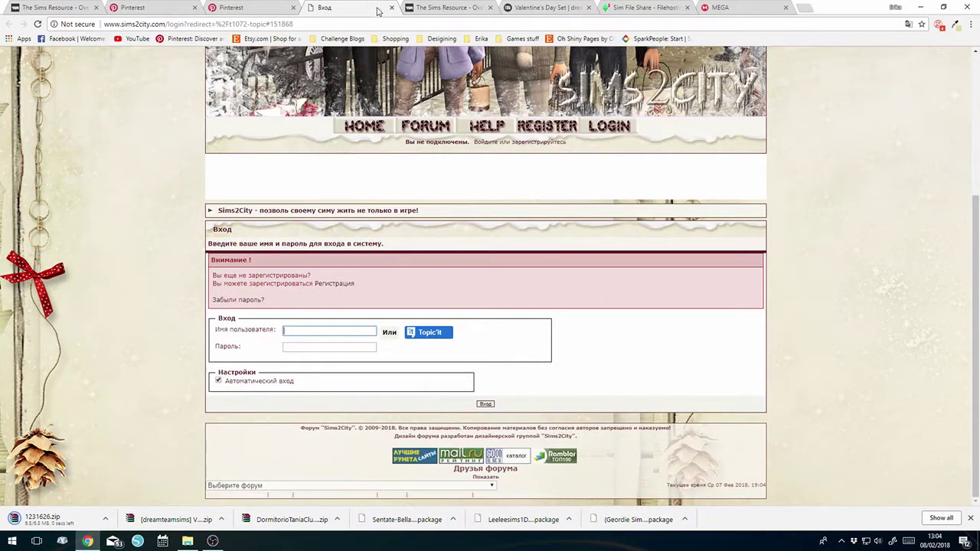
pyautogui.click(392, 8)
# Move the rose bucket gifts pin into a new section named Broken Link on the Sims 4 CC - Valentine board.
pyautogui.click(266, 6)
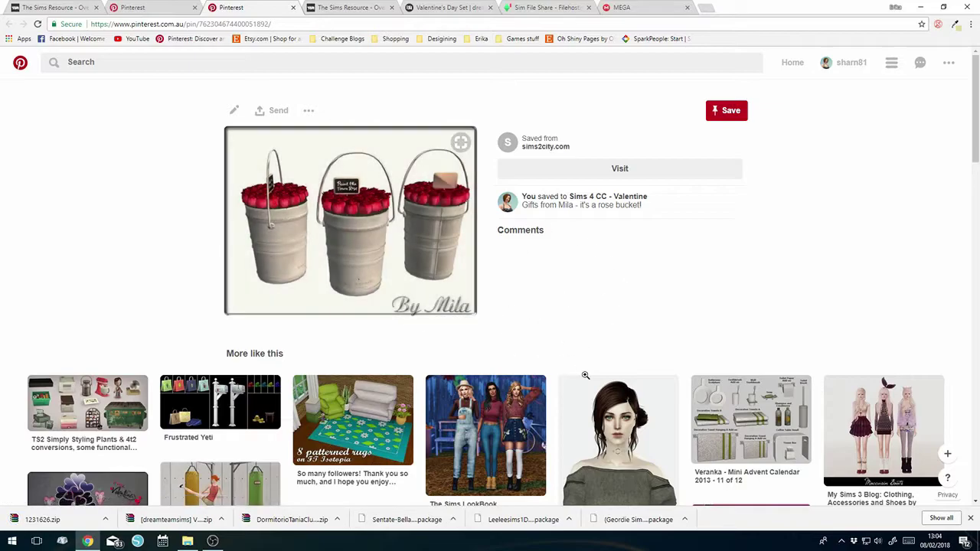
pyautogui.click(231, 112)
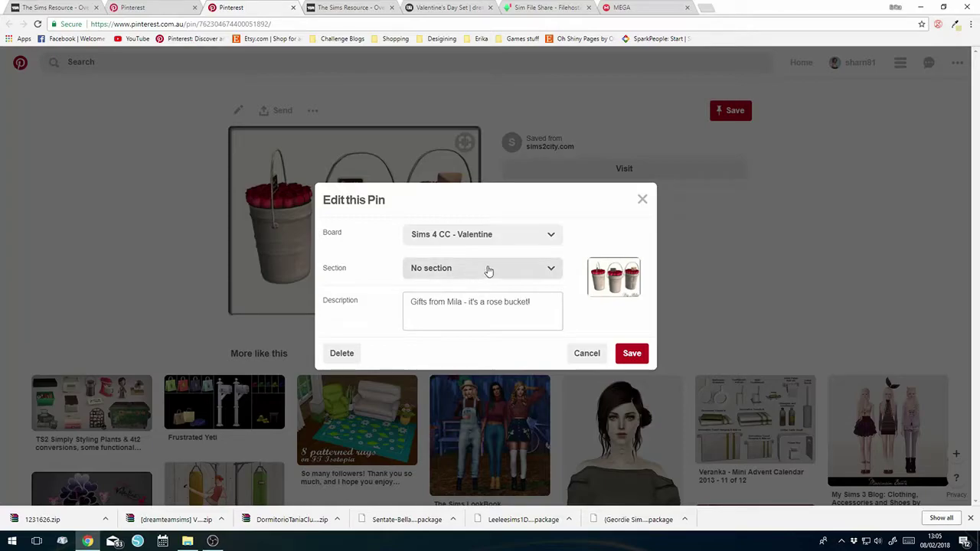
pyautogui.click(459, 273)
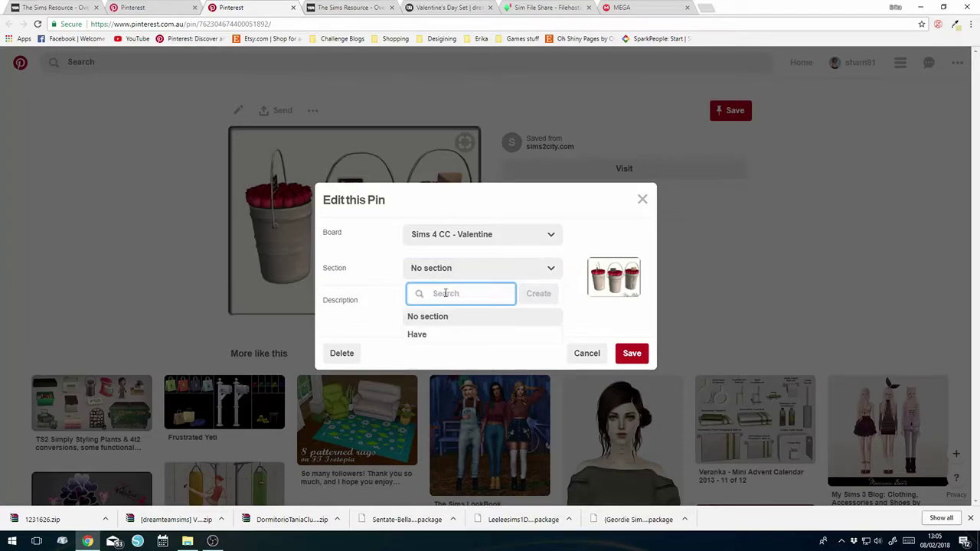
pyautogui.write('roken Link')
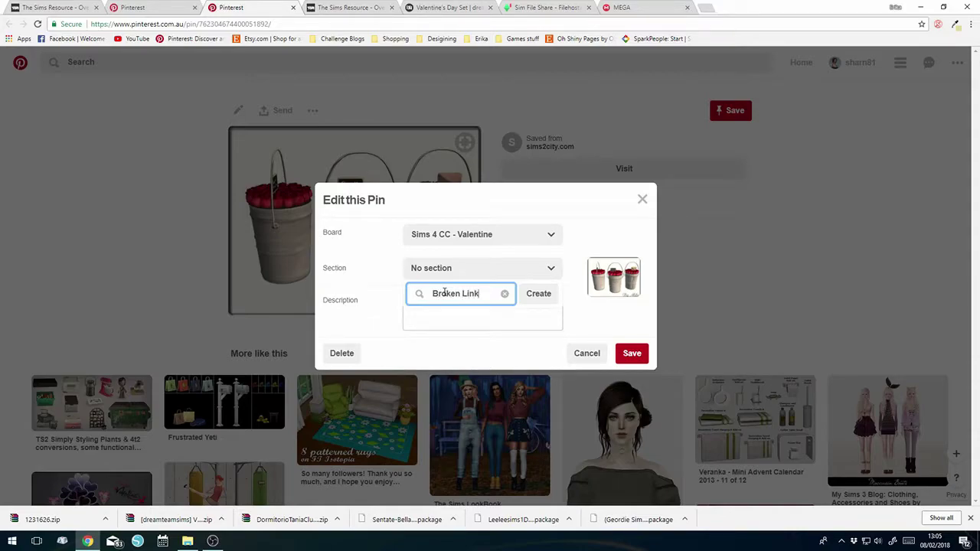
pyautogui.click(538, 293)
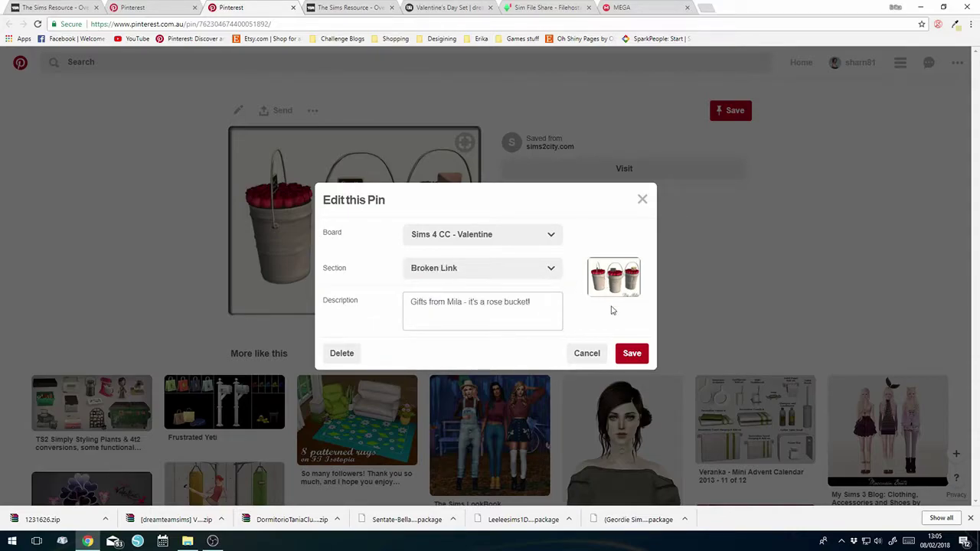
pyautogui.click(632, 354)
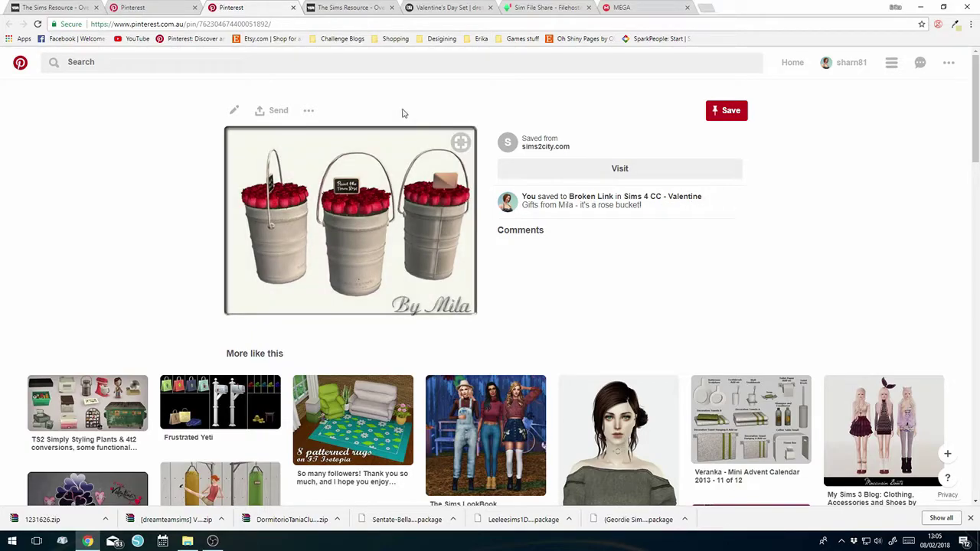
# Close the rose bucket pin and The Sims Resource download page, and return to the Sims 4 CC - Valentine board.
pyautogui.click(293, 8)
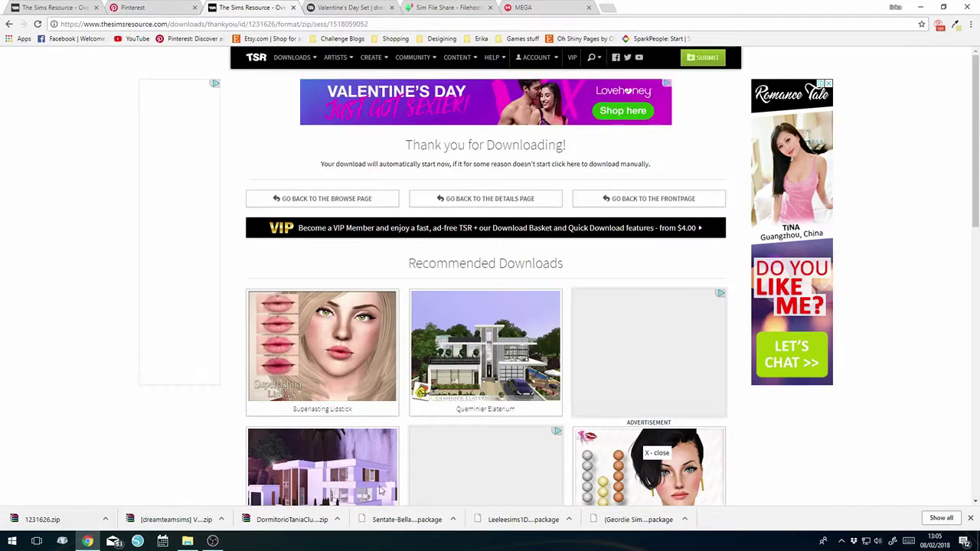
pyautogui.click(292, 8)
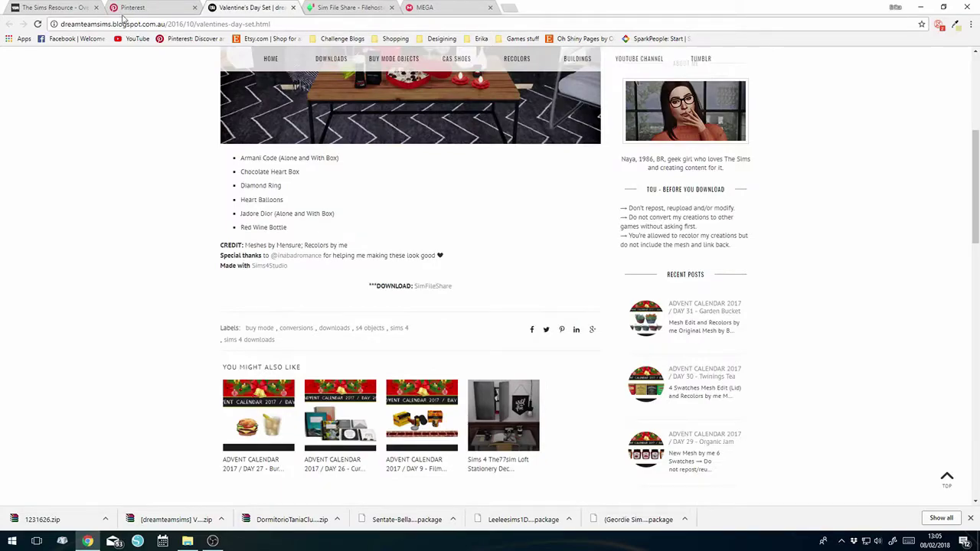
pyautogui.click(133, 8)
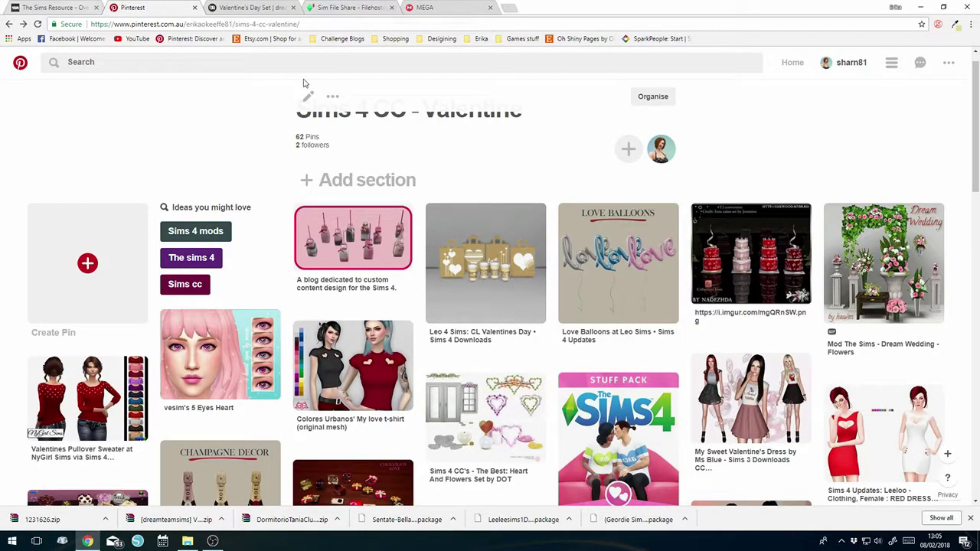
# Open the Maria Sims CC Finds "Be Mine" blocks pin and the "Love" sculpture pin from the end of the board in new tabs.
pyautogui.scroll(-1, 469, 324)
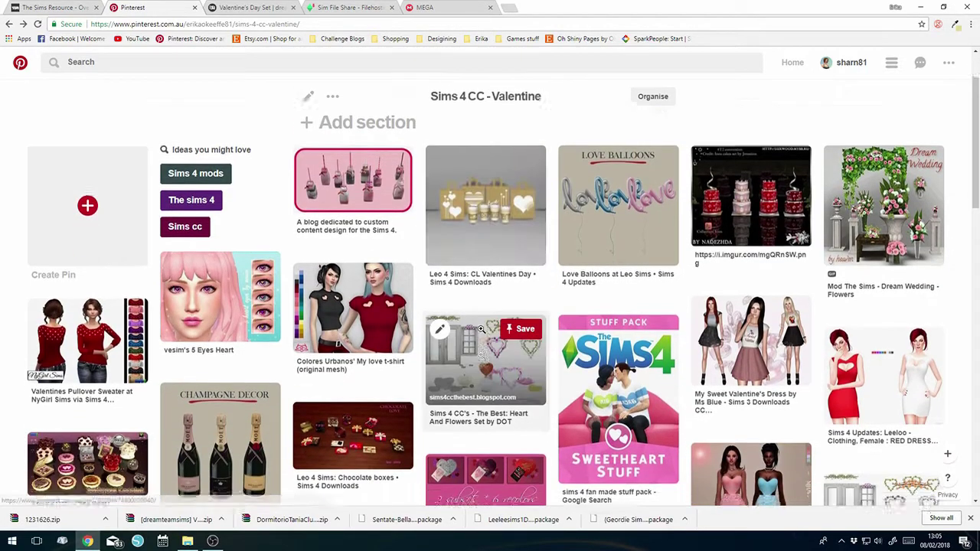
pyautogui.scroll(-1, 655, 349)
pyautogui.scroll(-1, 655, 348)
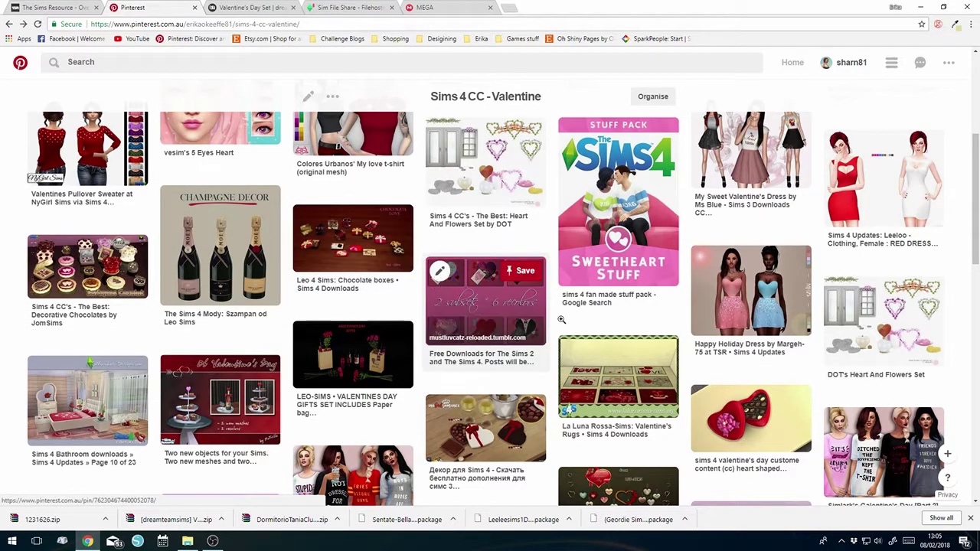
pyautogui.scroll(-1, 347, 288)
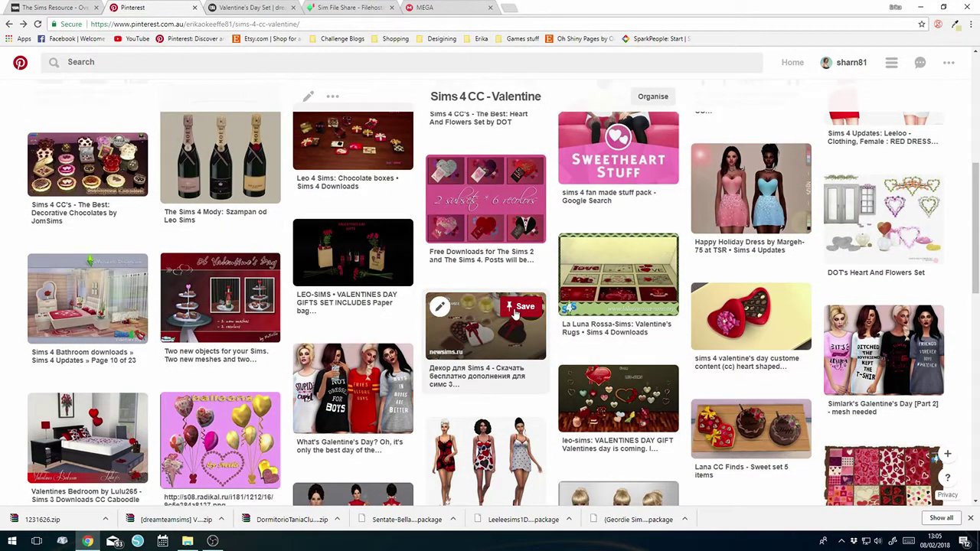
pyautogui.scroll(-2, 557, 311)
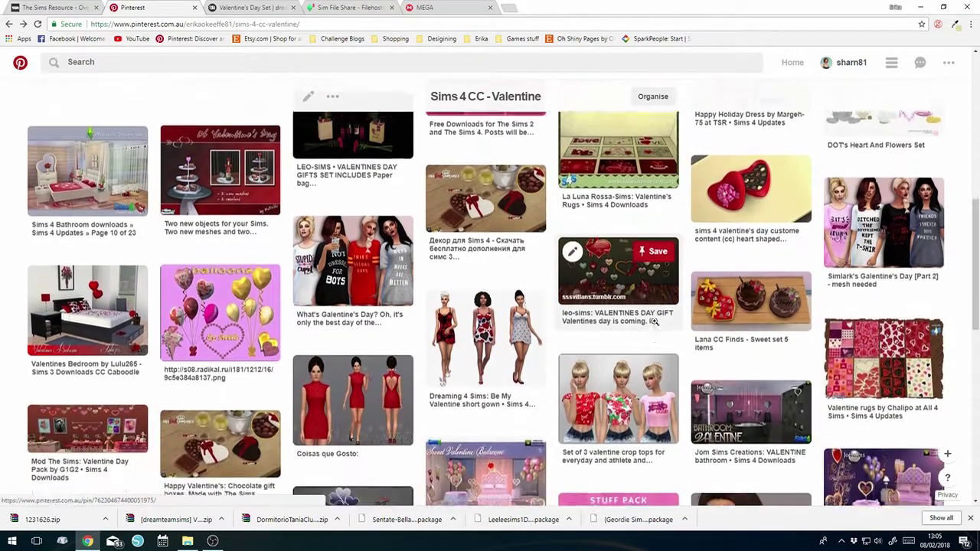
pyautogui.scroll(-1, 448, 278)
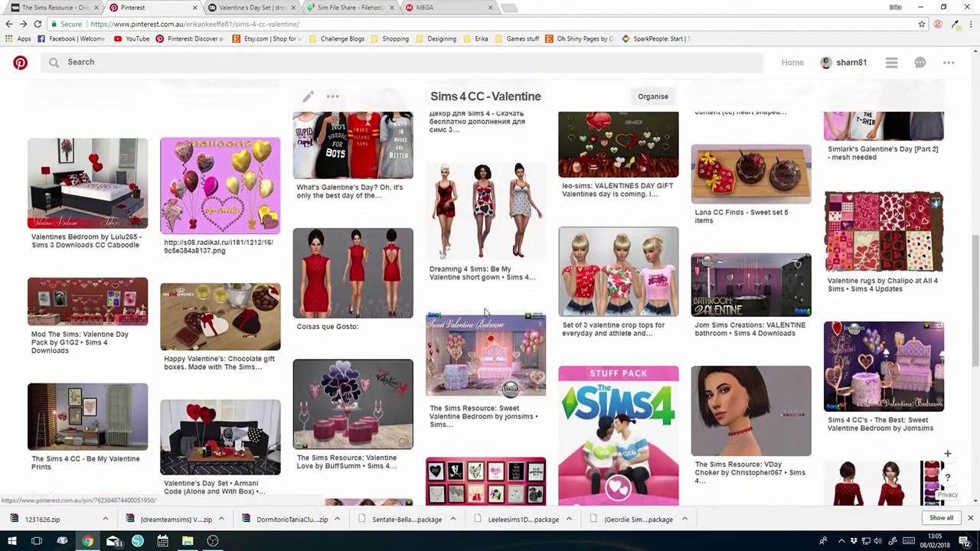
pyautogui.scroll(-1, 645, 256)
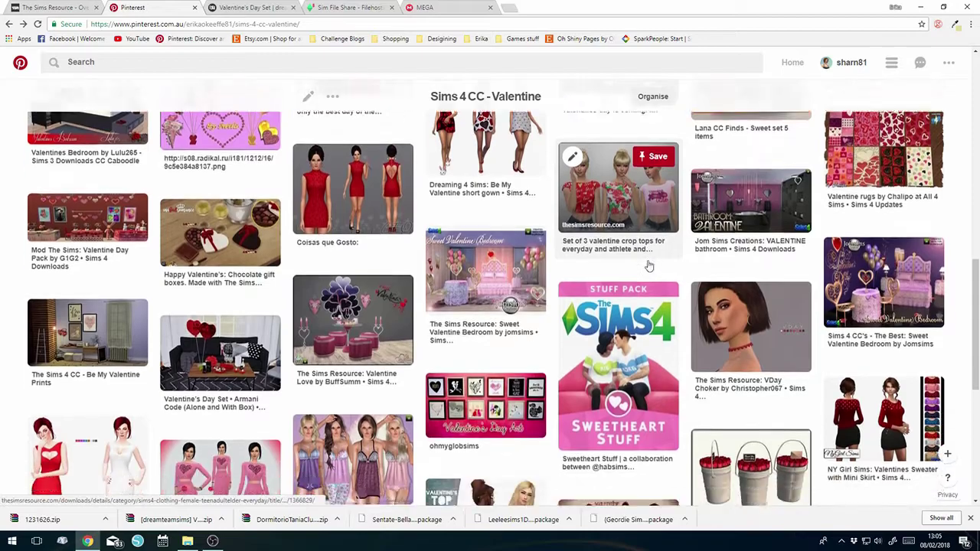
pyautogui.scroll(-1, 645, 261)
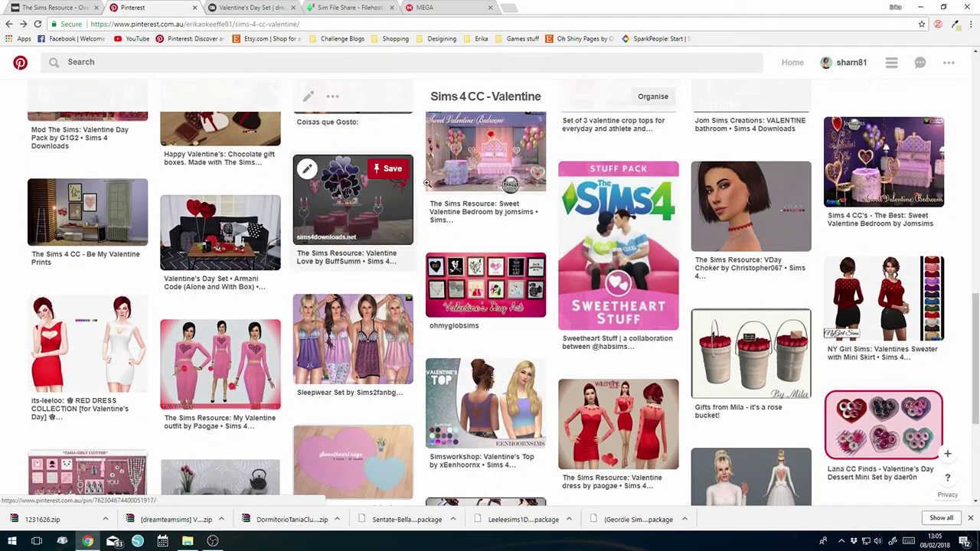
pyautogui.scroll(-1, 222, 359)
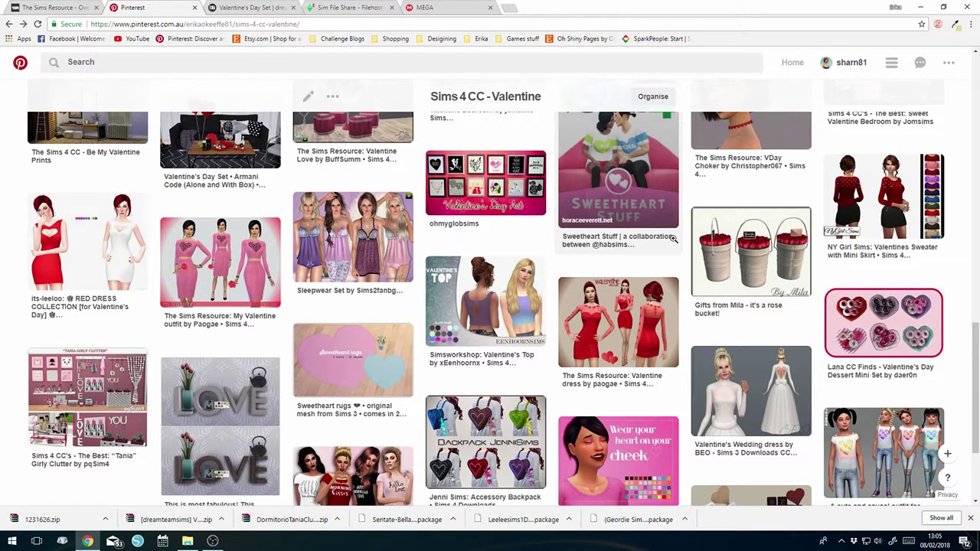
pyautogui.scroll(-2, 765, 238)
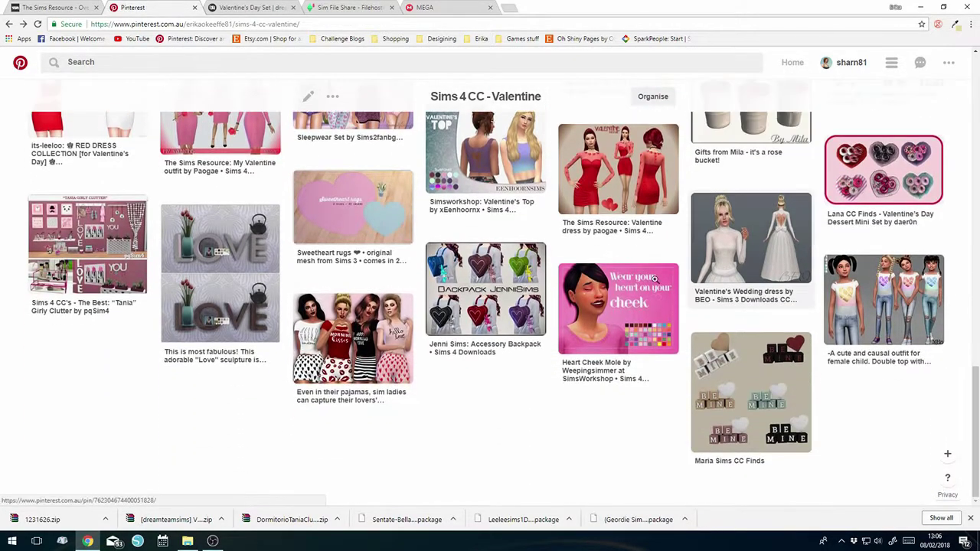
pyautogui.rightClick(747, 394)
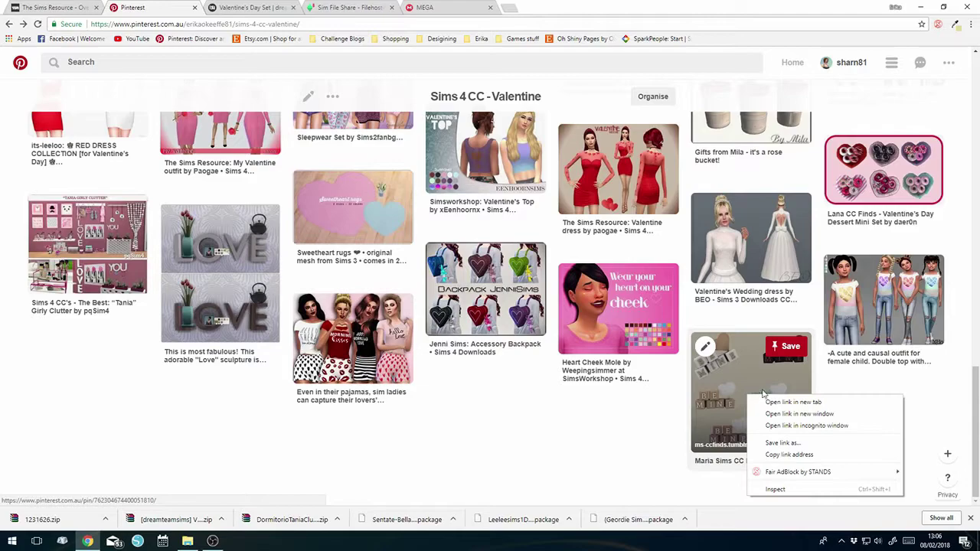
pyautogui.click(769, 403)
pyautogui.rightClick(238, 272)
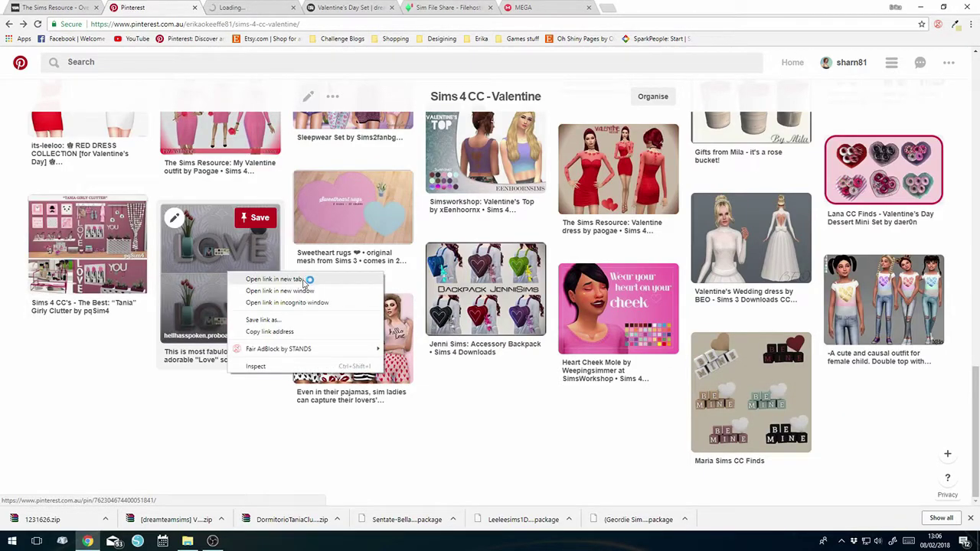
pyautogui.click(306, 280)
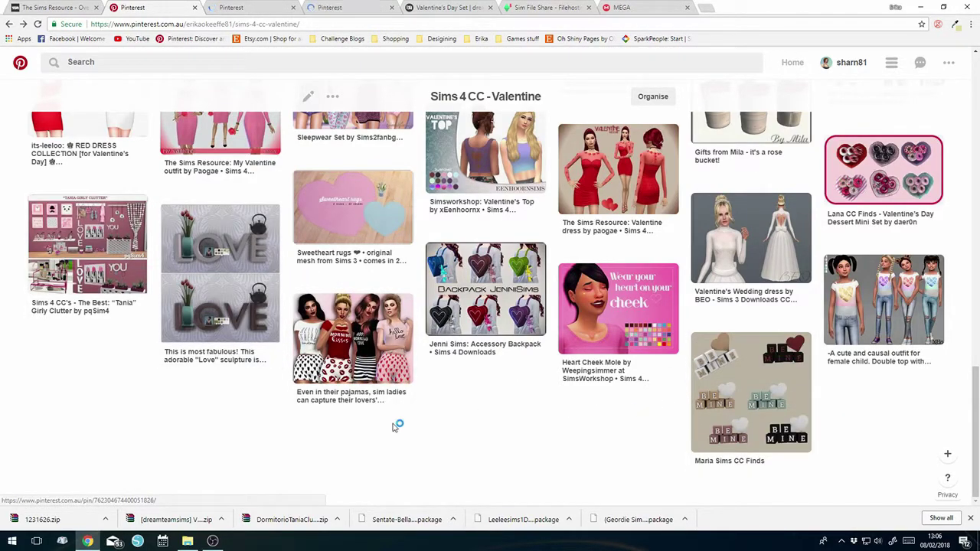
# Look through the Sims 4 CC - Valentine board for further custom content pins to download.
pyautogui.scroll(4, 558, 430)
pyautogui.scroll(10, 557, 431)
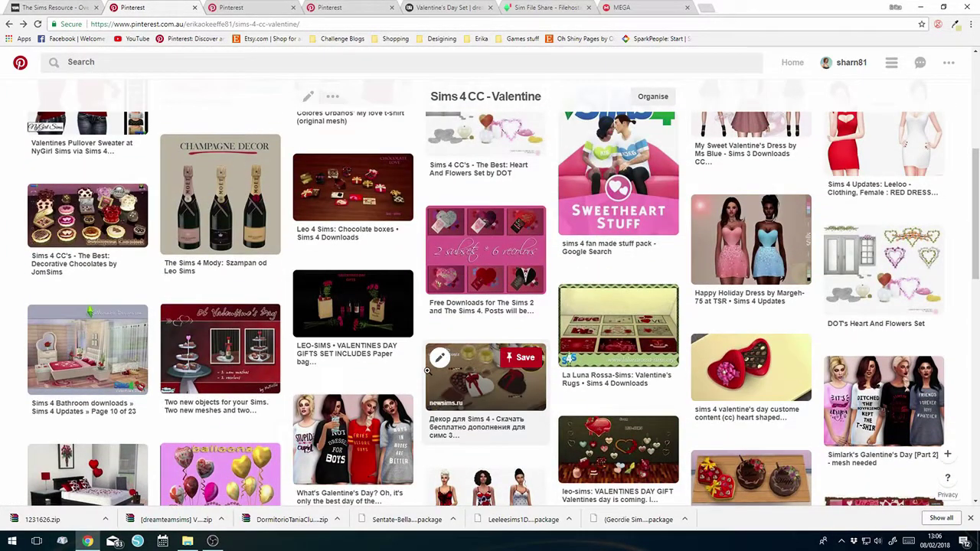
pyautogui.scroll(1, 427, 370)
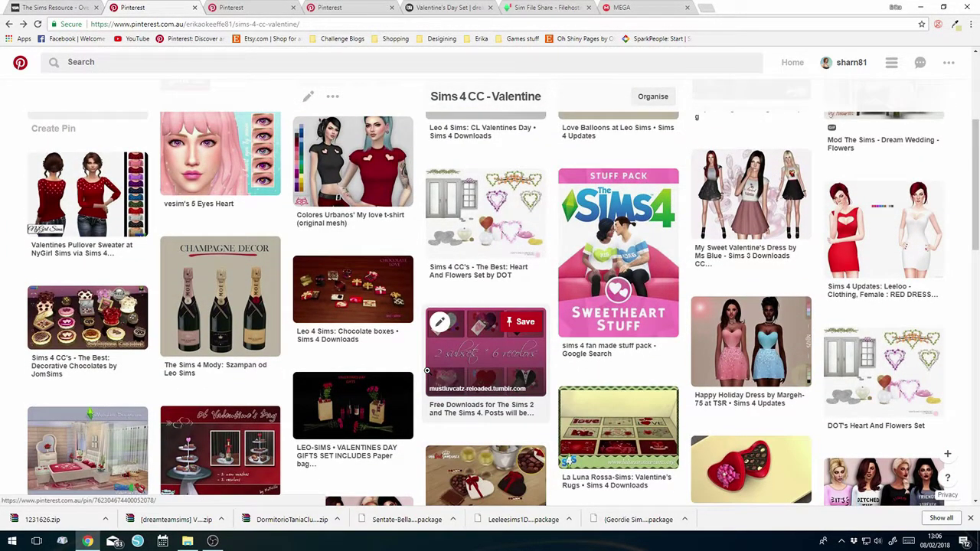
pyautogui.scroll(-3, 427, 370)
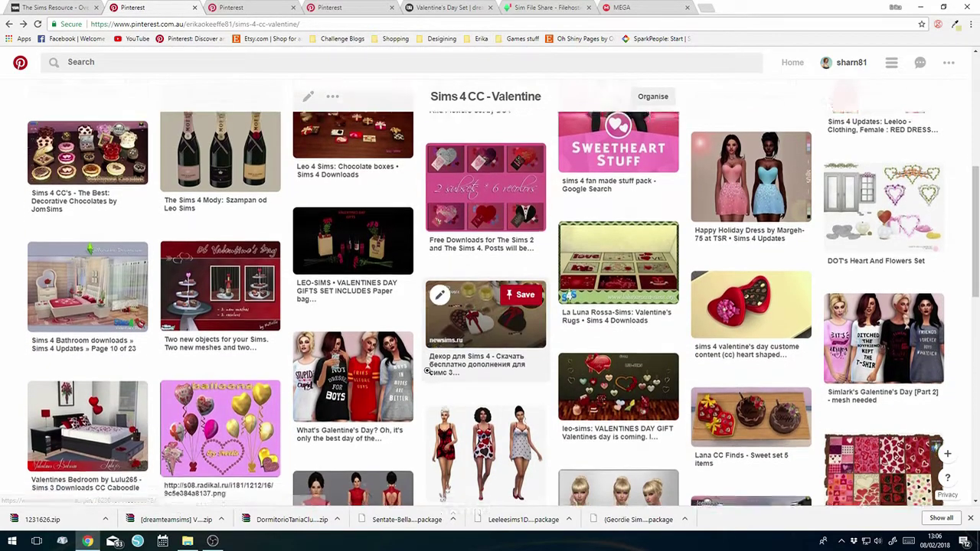
pyautogui.scroll(-1, 427, 370)
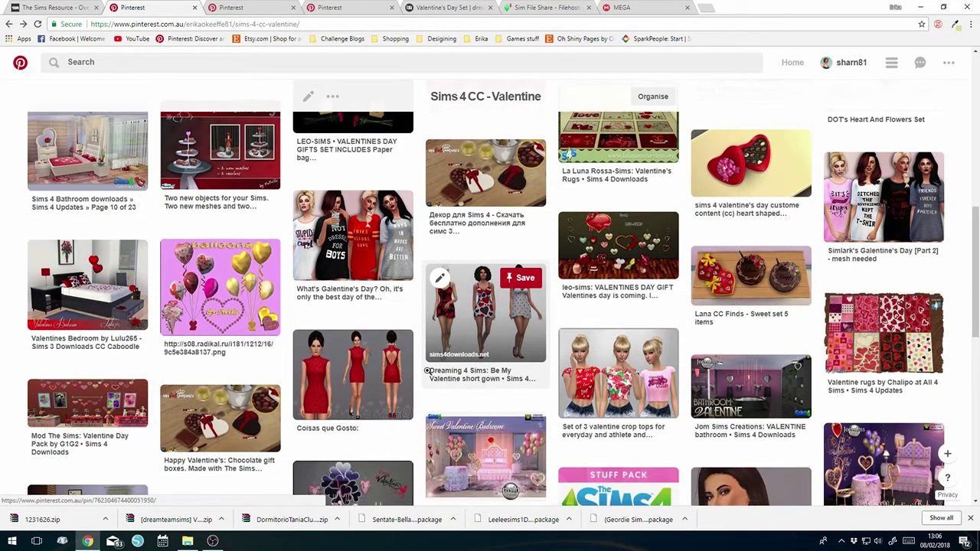
pyautogui.scroll(-2, 427, 370)
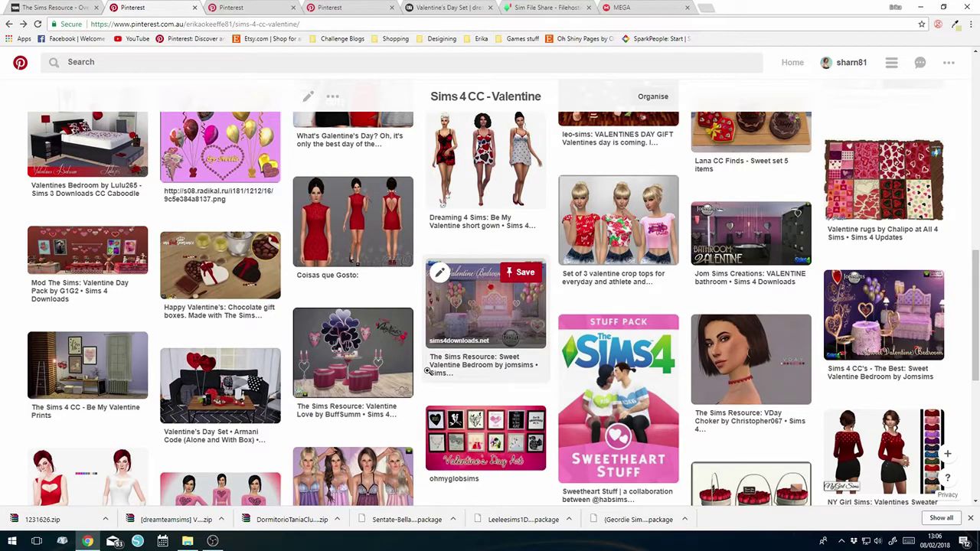
pyautogui.scroll(4, 427, 370)
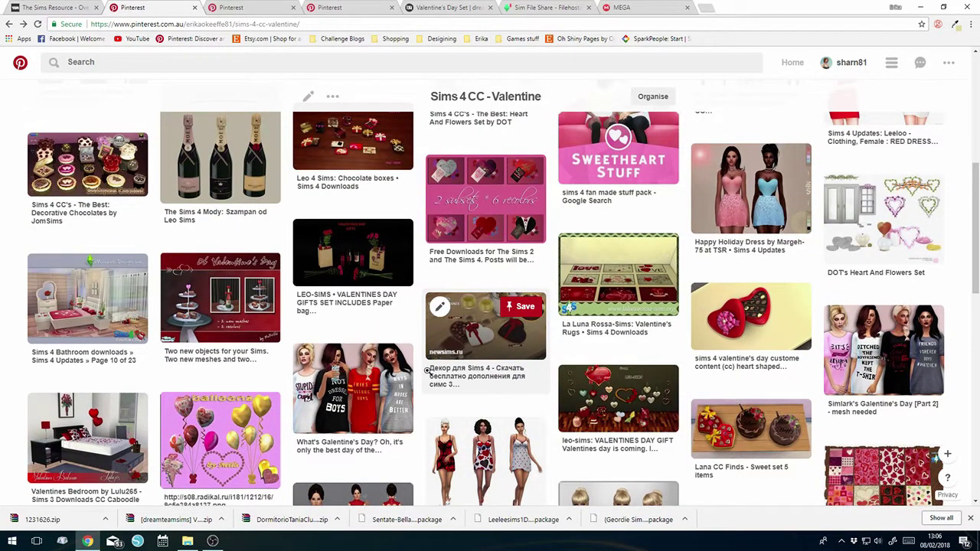
pyautogui.scroll(3, 427, 371)
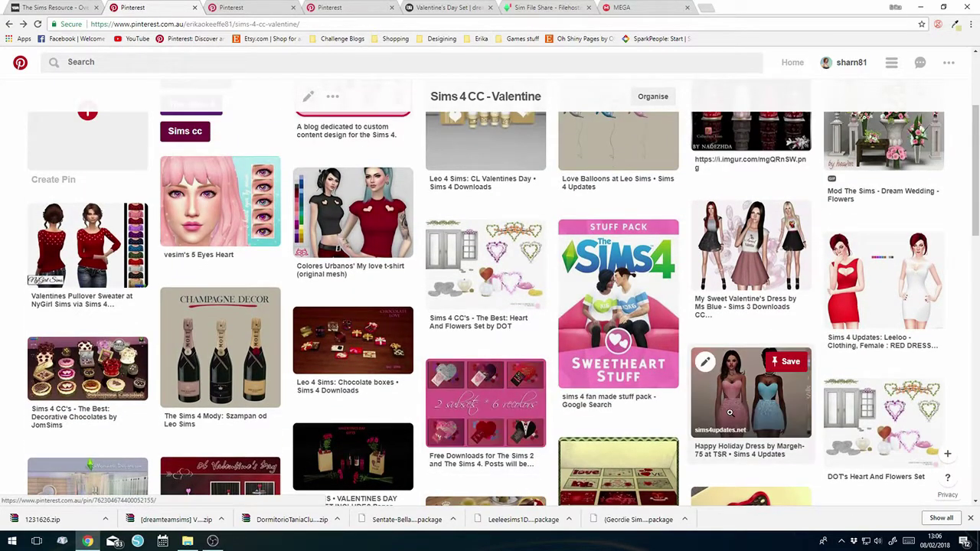
pyautogui.scroll(3, 730, 412)
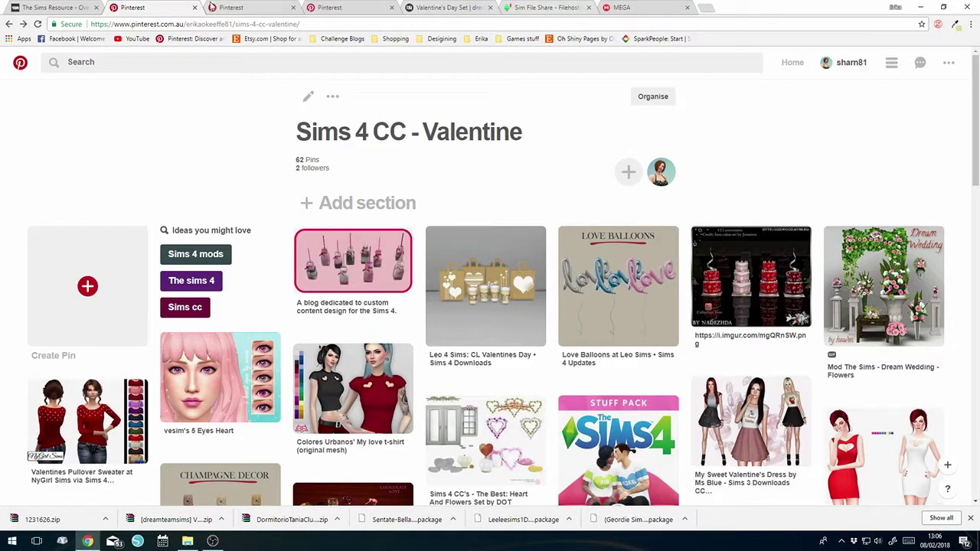
# Follow the "Be Mine" blocks pin through its Maria Sims CC Finds post to Leosims and request the Be Mine Block download.
pyautogui.click(233, 8)
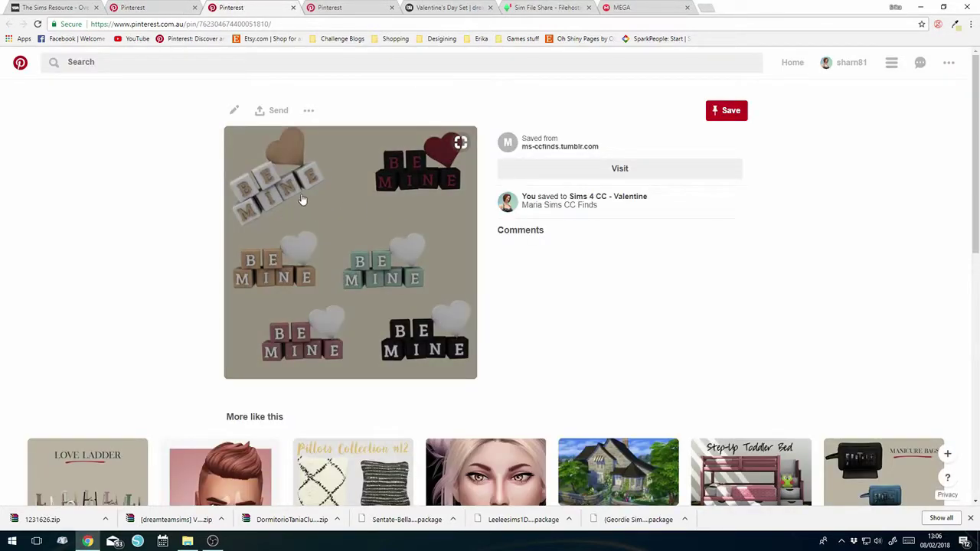
pyautogui.click(364, 227)
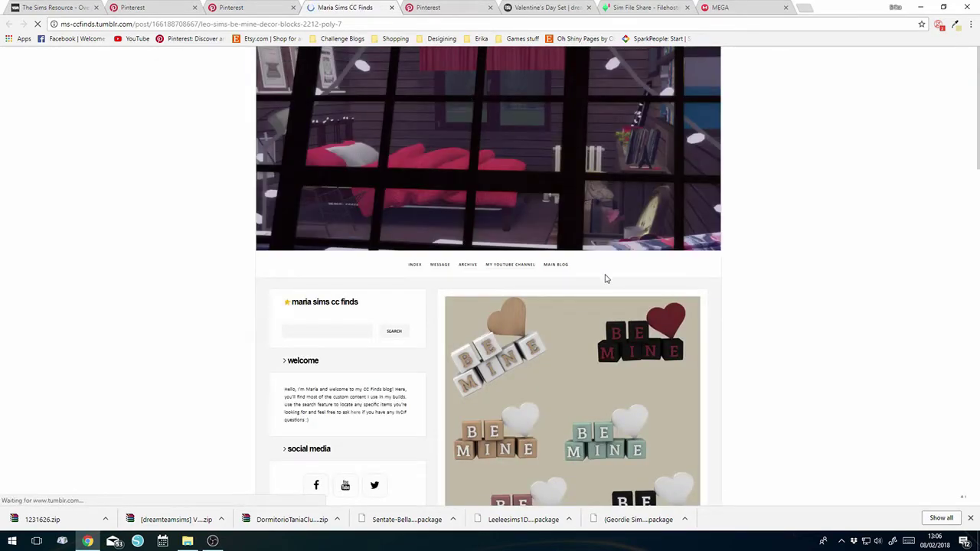
pyautogui.scroll(-3, 604, 279)
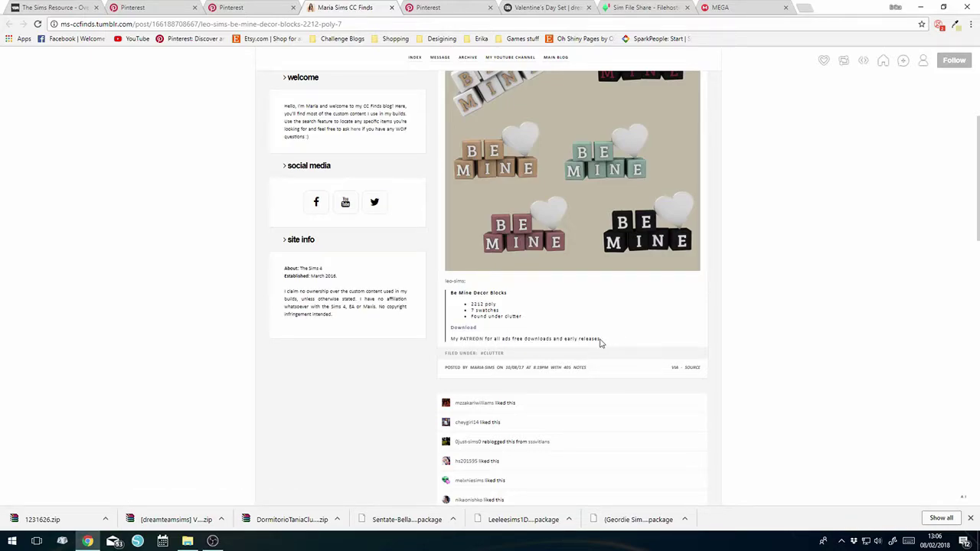
pyautogui.click(467, 328)
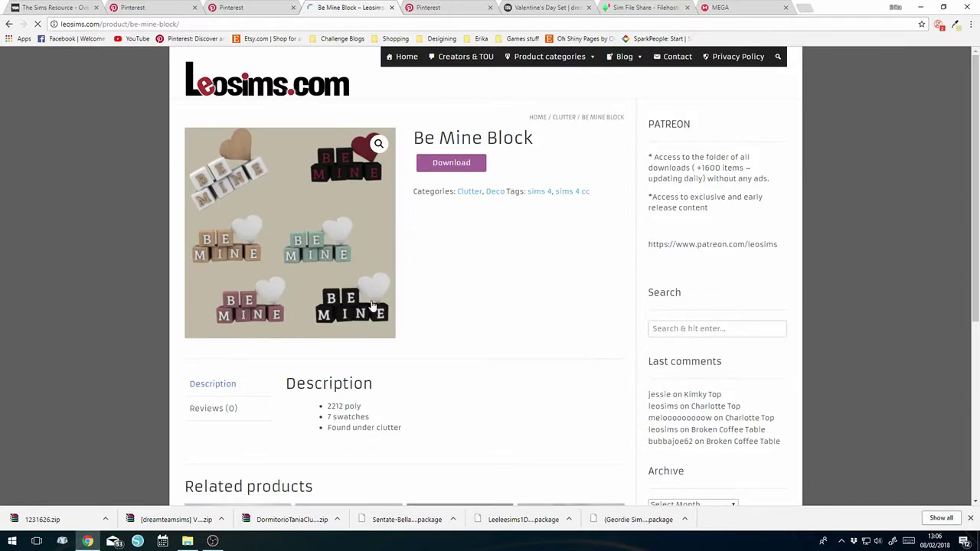
pyautogui.scroll(-3, 341, 295)
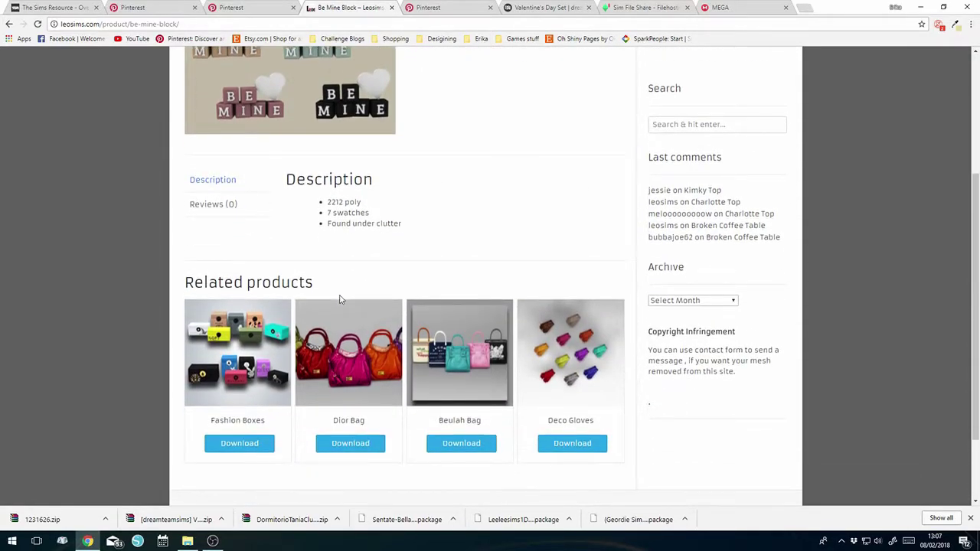
pyautogui.scroll(3, 341, 299)
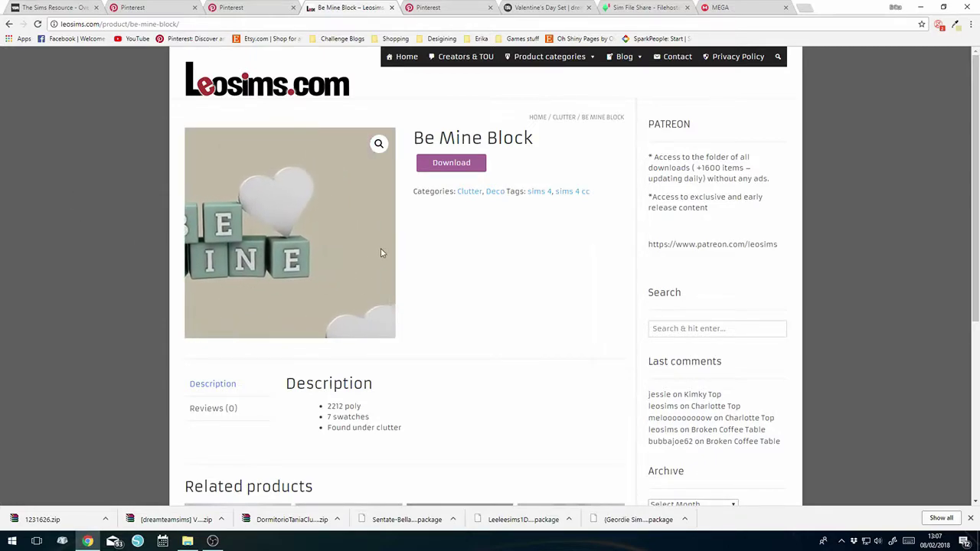
pyautogui.click(450, 163)
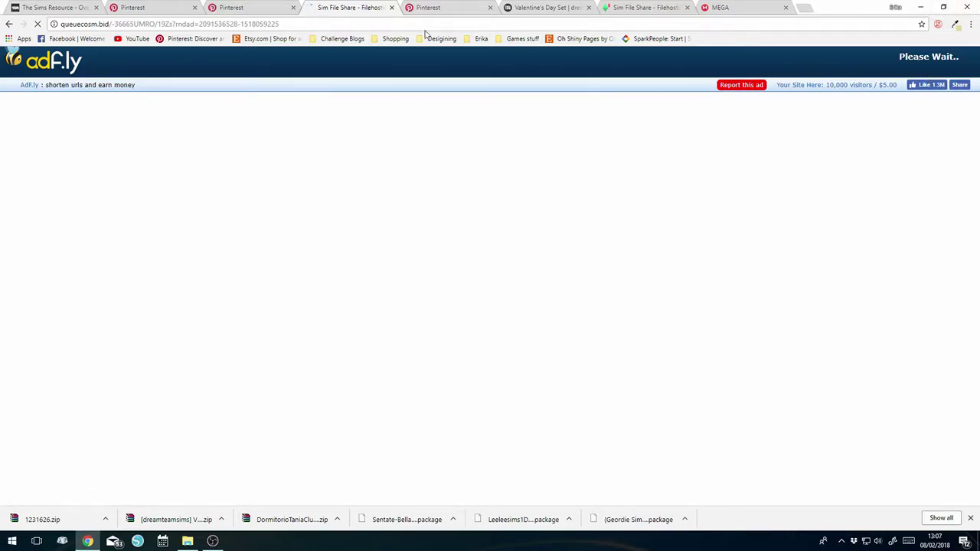
# Open the "Love" sculpture pin's source thread on Hell Has Spoken and find its download link.
pyautogui.click(434, 8)
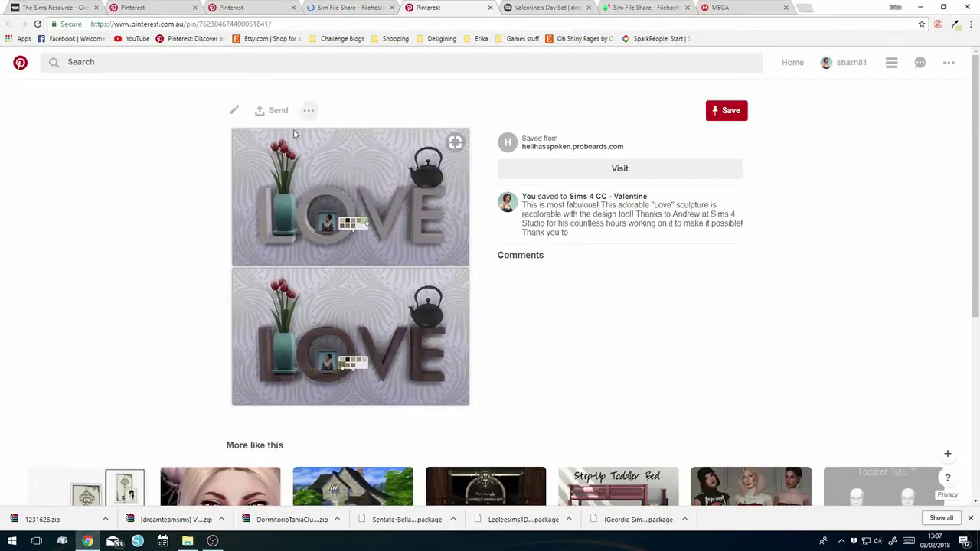
pyautogui.click(326, 219)
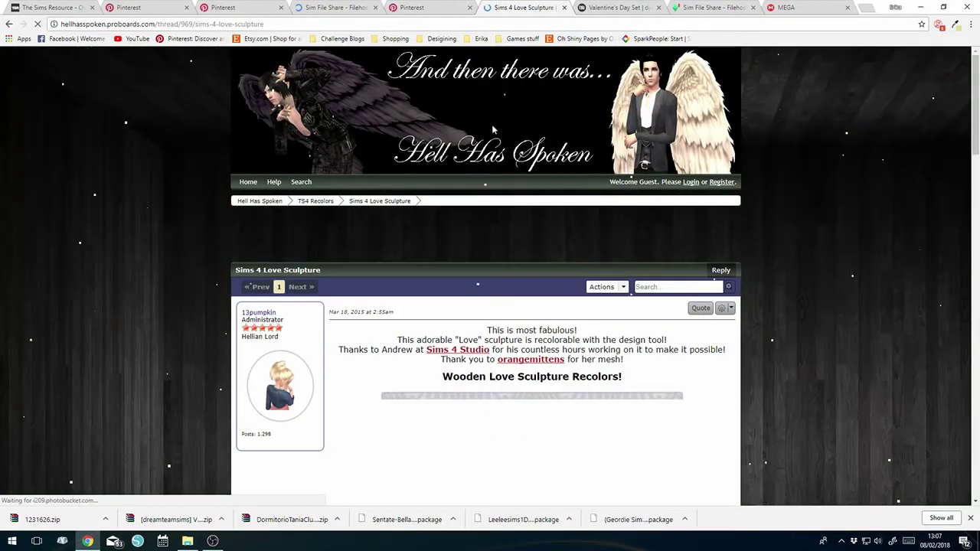
pyautogui.scroll(-1, 764, 296)
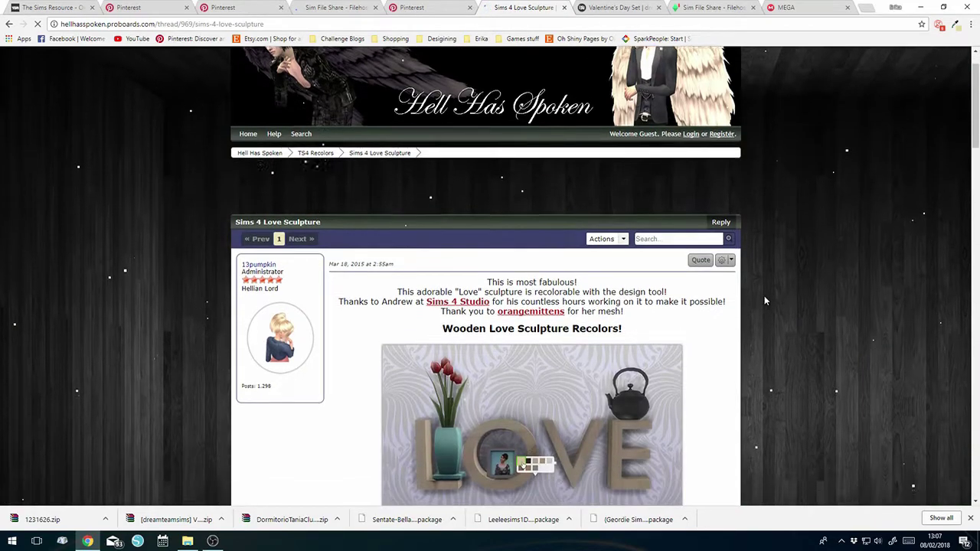
pyautogui.scroll(-10, 764, 296)
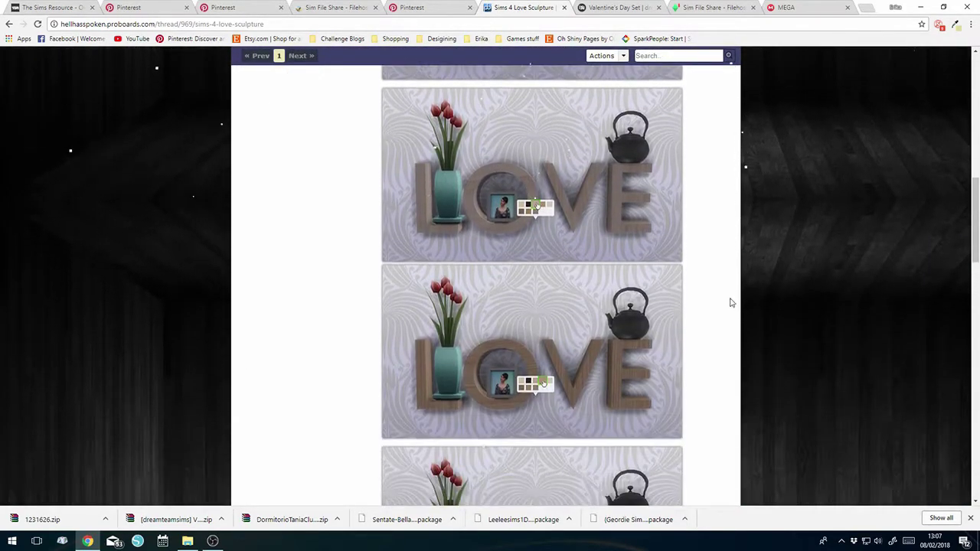
pyautogui.scroll(-10, 735, 301)
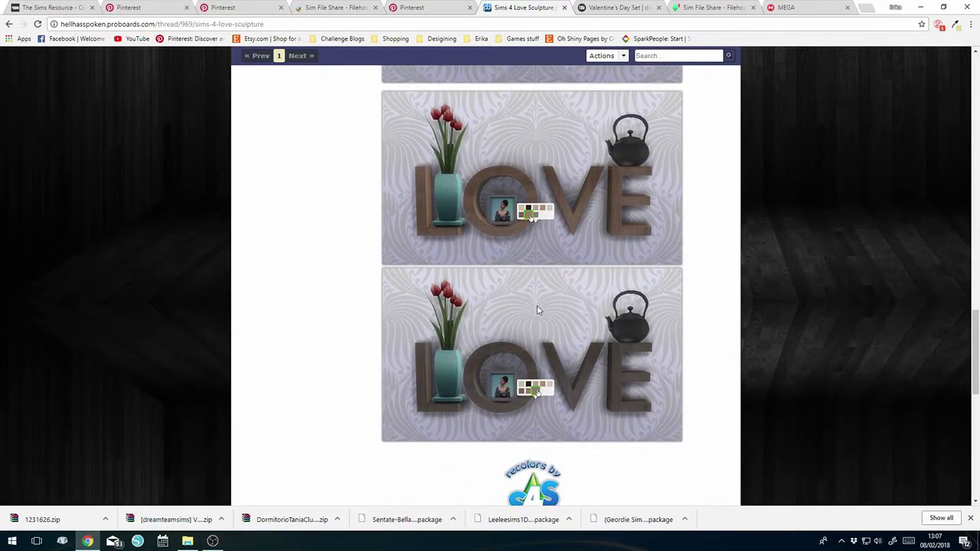
pyautogui.scroll(-3, 535, 325)
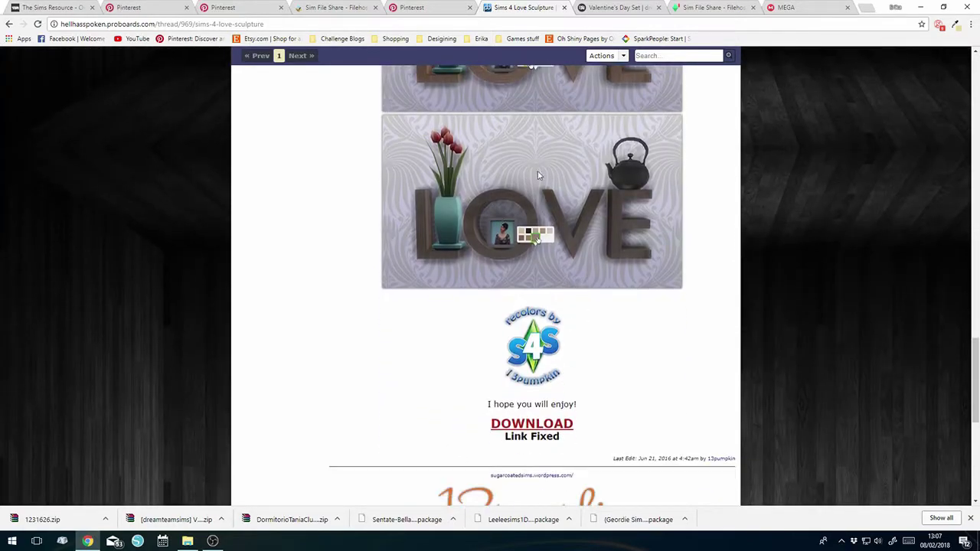
pyautogui.scroll(-2, 609, 279)
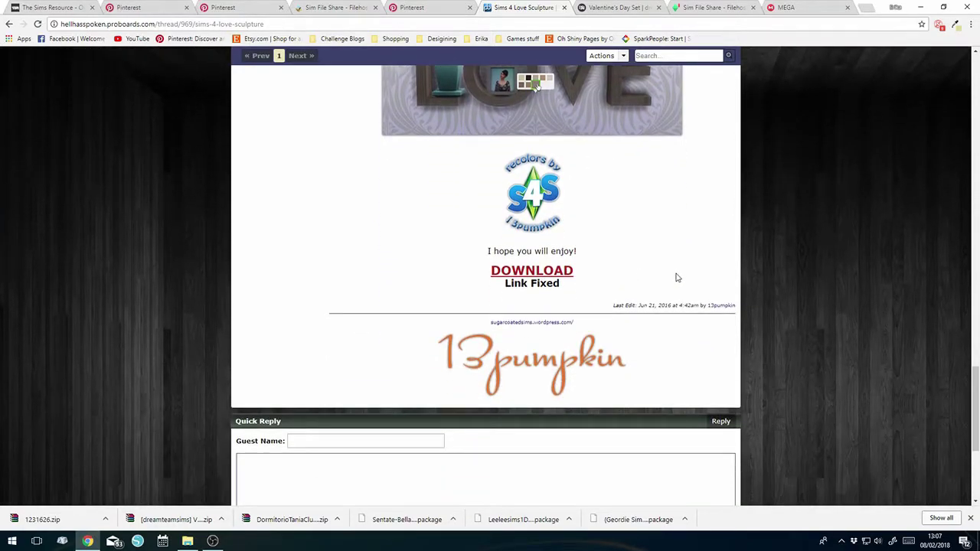
# Download Sims 4 Love Sculpture.rar from Sim File Share, and close the file page and the forum thread.
pyautogui.click(531, 273)
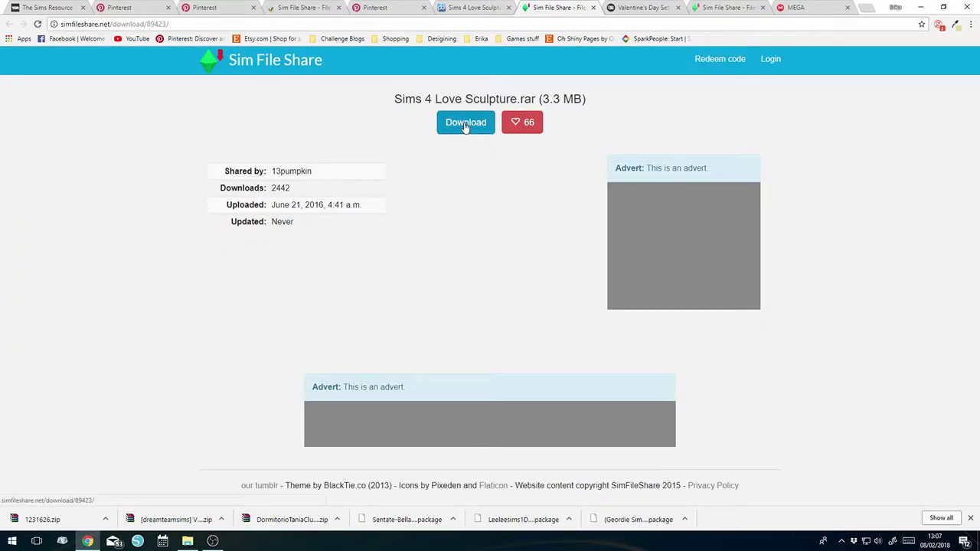
pyautogui.click(466, 123)
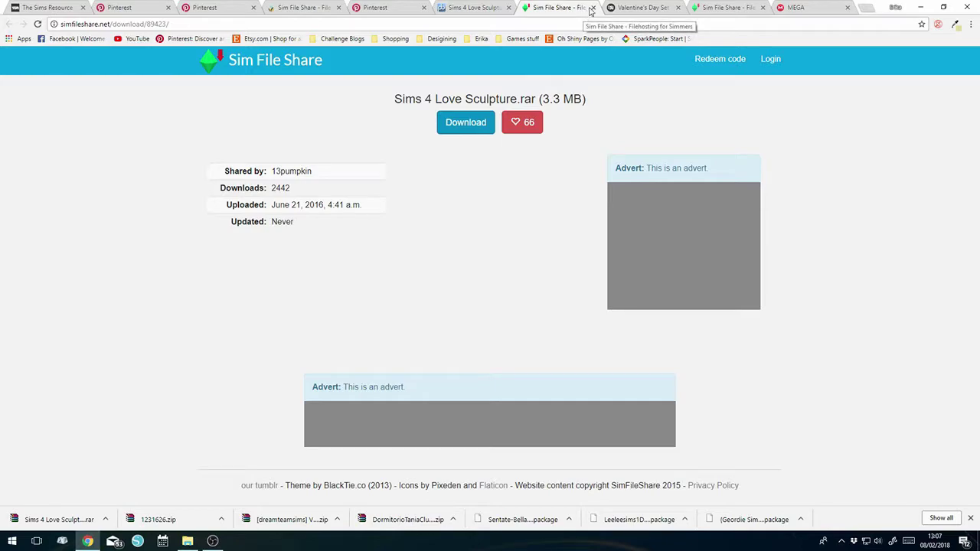
pyautogui.click(593, 7)
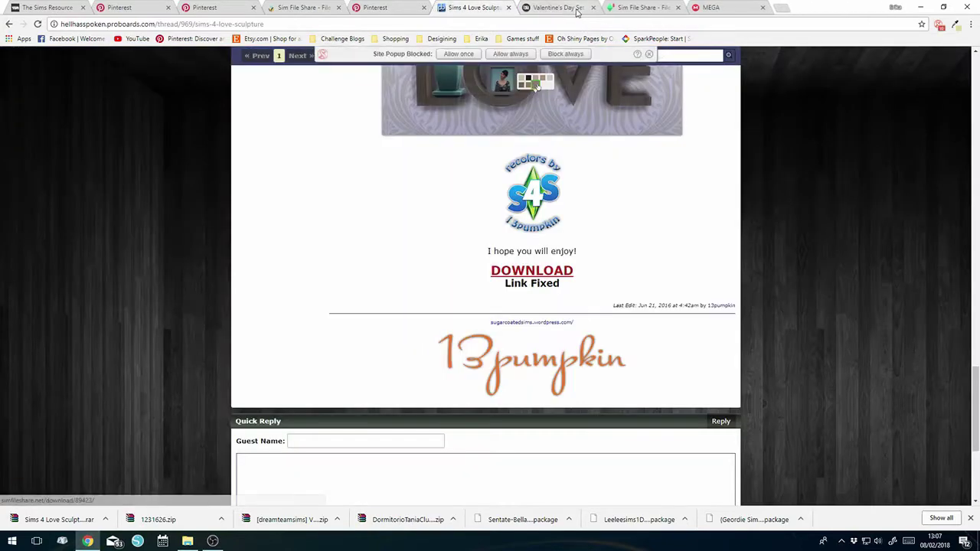
pyautogui.click(508, 8)
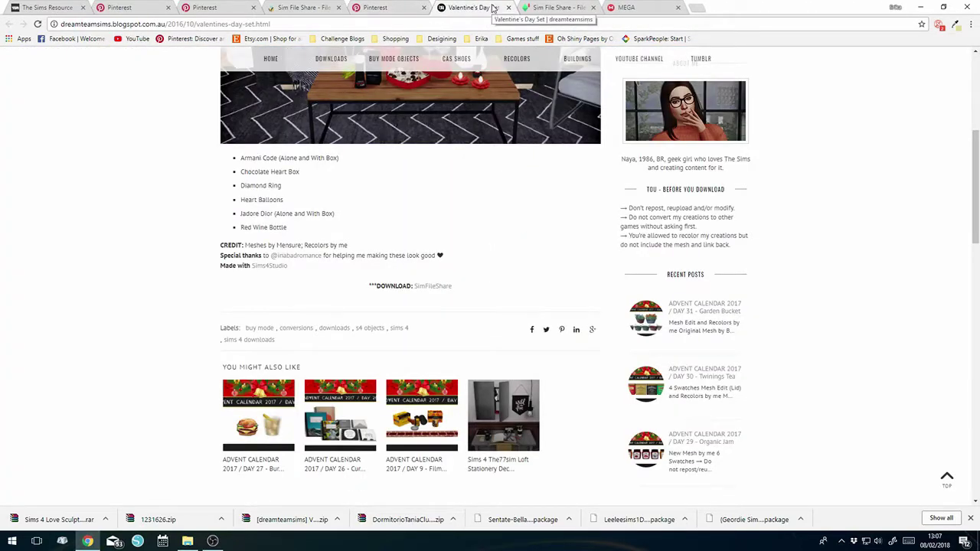
# Move the "Love" sculpture pin into the Have section of the Sims 4 CC - Valentine board and close the pin.
pyautogui.click(406, 8)
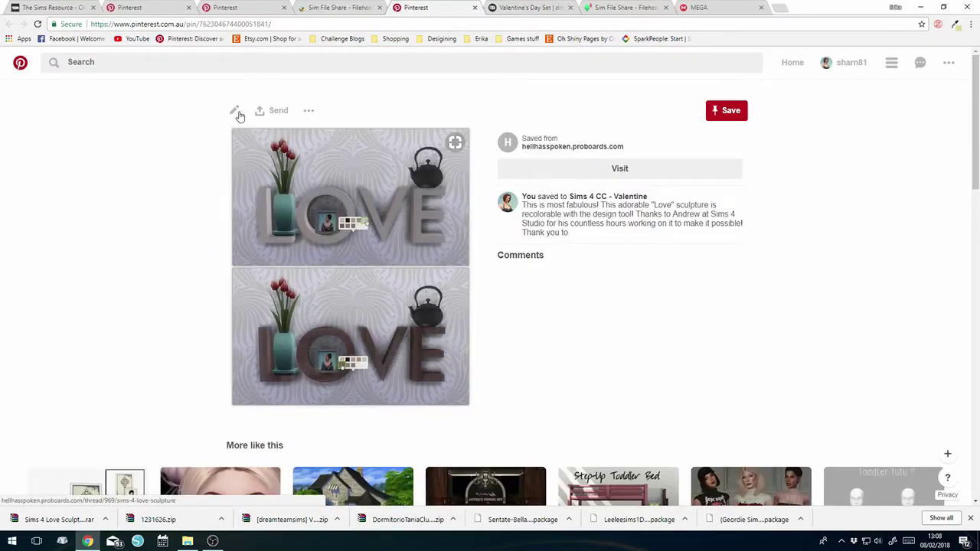
pyautogui.click(235, 111)
pyautogui.click(448, 281)
pyautogui.click(433, 340)
pyautogui.click(631, 353)
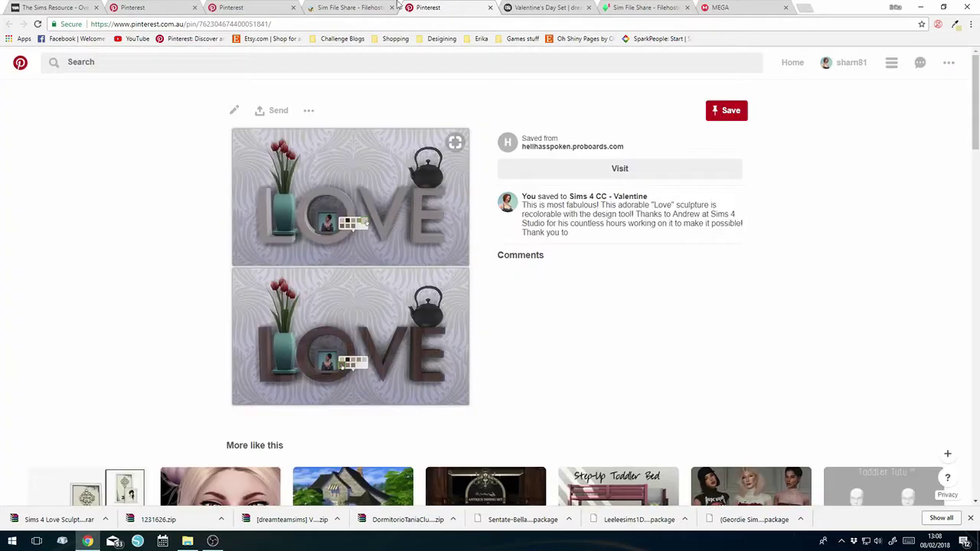
pyautogui.hotkey('ctrl', 'w')
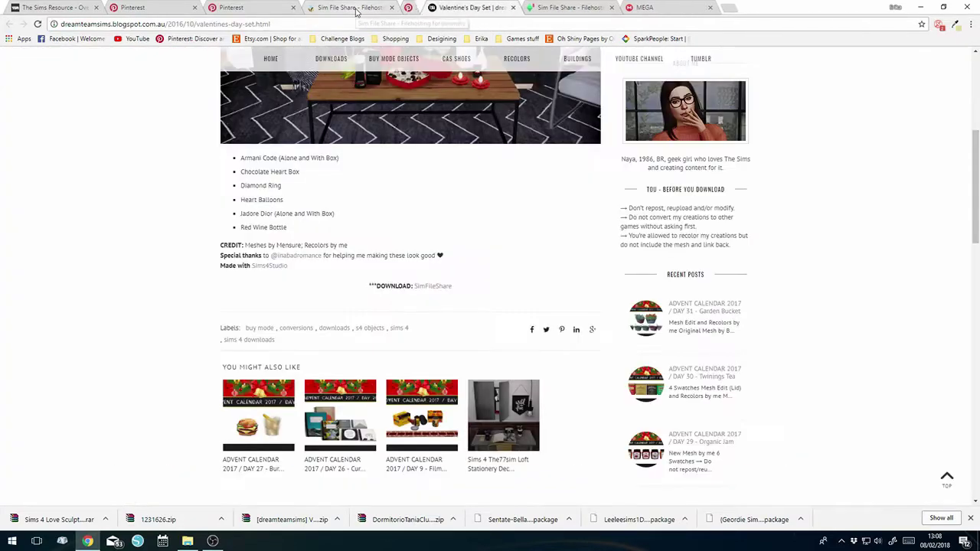
# Skip the AdF.ly advert, download leo-bemine-blocks.package from Sim File Share, and close the download pages.
pyautogui.click(905, 63)
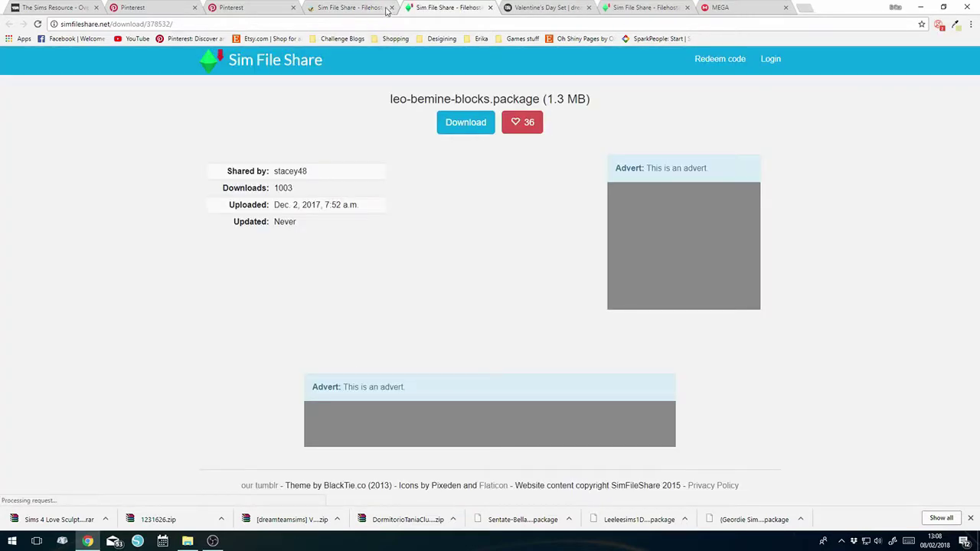
pyautogui.click(393, 7)
pyautogui.click(465, 123)
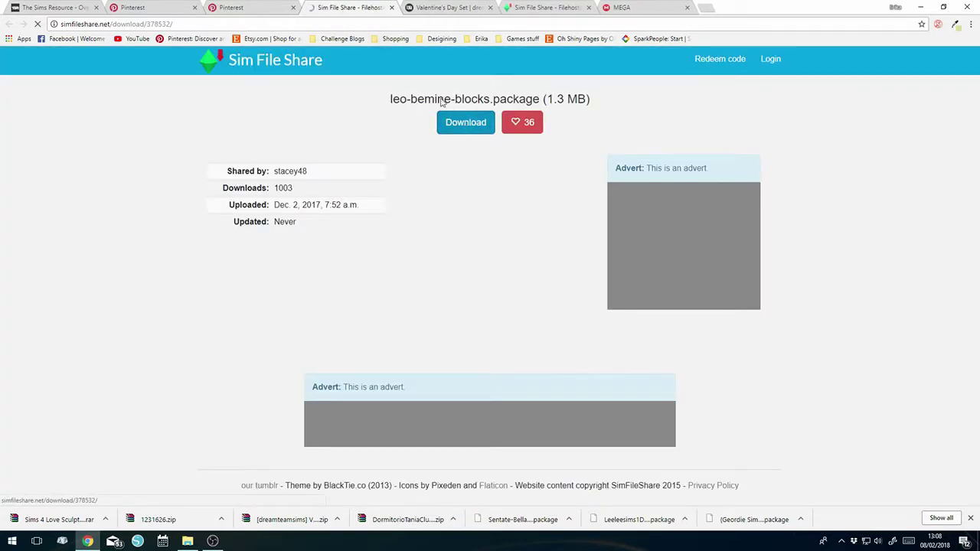
pyautogui.click(393, 8)
# Move the "Be Mine" blocks pin into the Have section of the Sims 4 CC - Valentine board and close the pin.
pyautogui.click(237, 8)
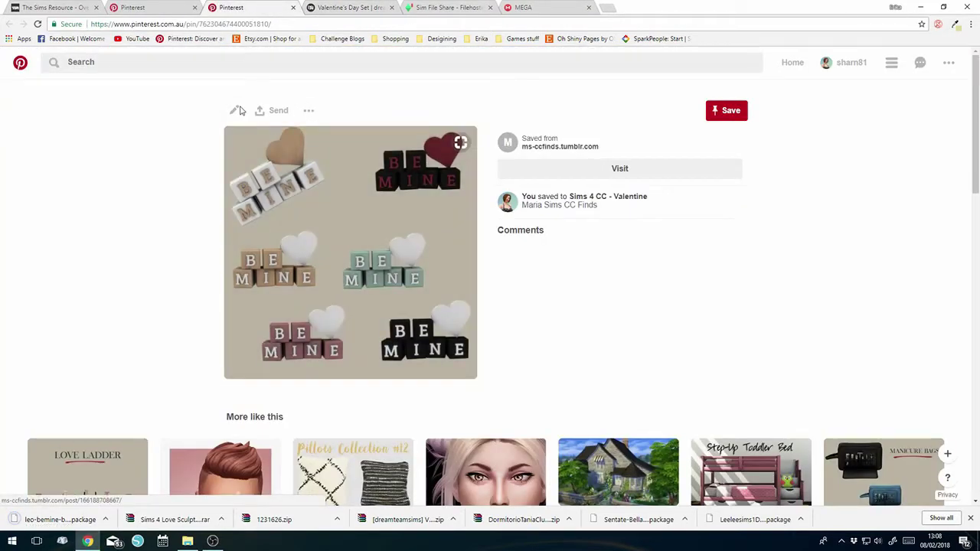
pyautogui.click(238, 110)
pyautogui.click(465, 273)
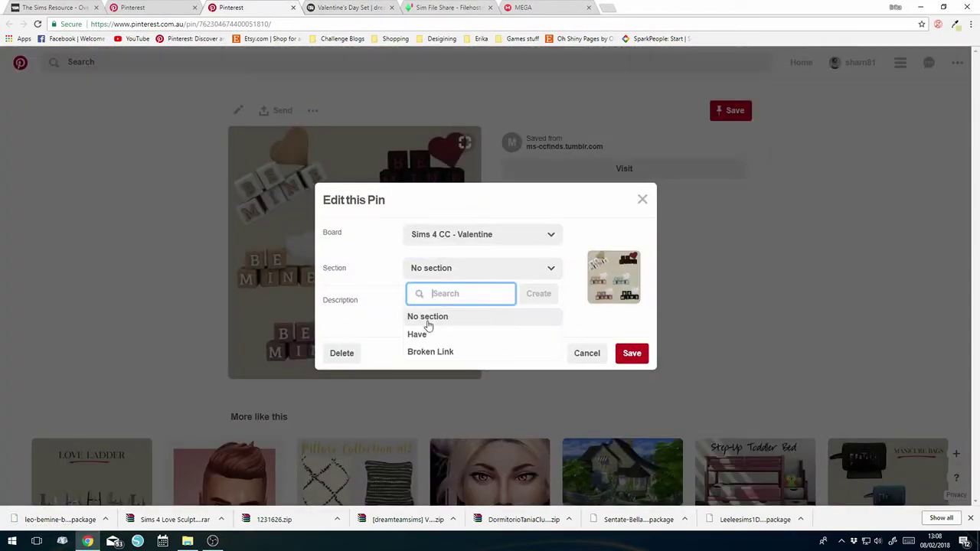
pyautogui.click(418, 334)
pyautogui.click(632, 353)
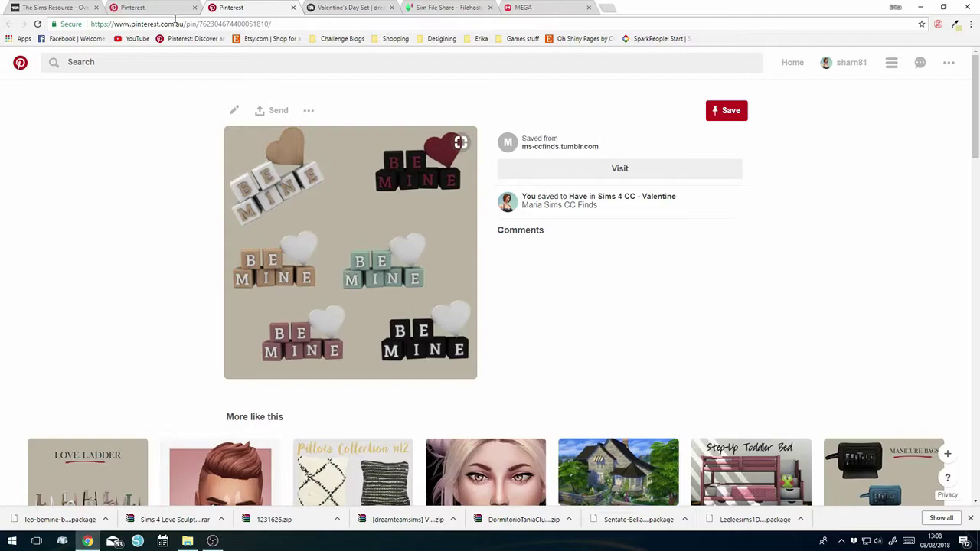
pyautogui.hotkey('ctrl', 'w')
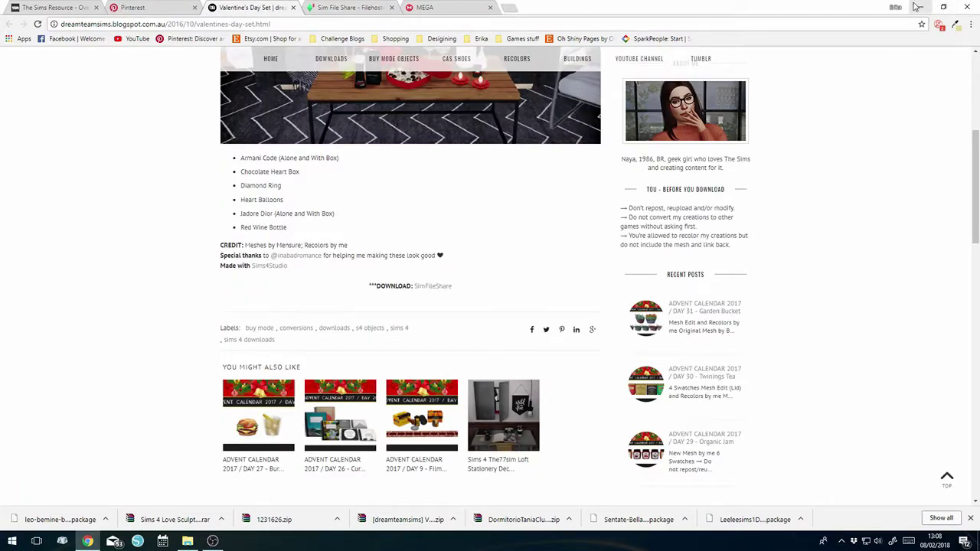
# Close the leftover MEGA, Sim File Share and dreamteamsims Valentine's Day Set pages, returning to the Sims 4 CC - Valentine board.
pyautogui.click(459, 8)
pyautogui.click(490, 8)
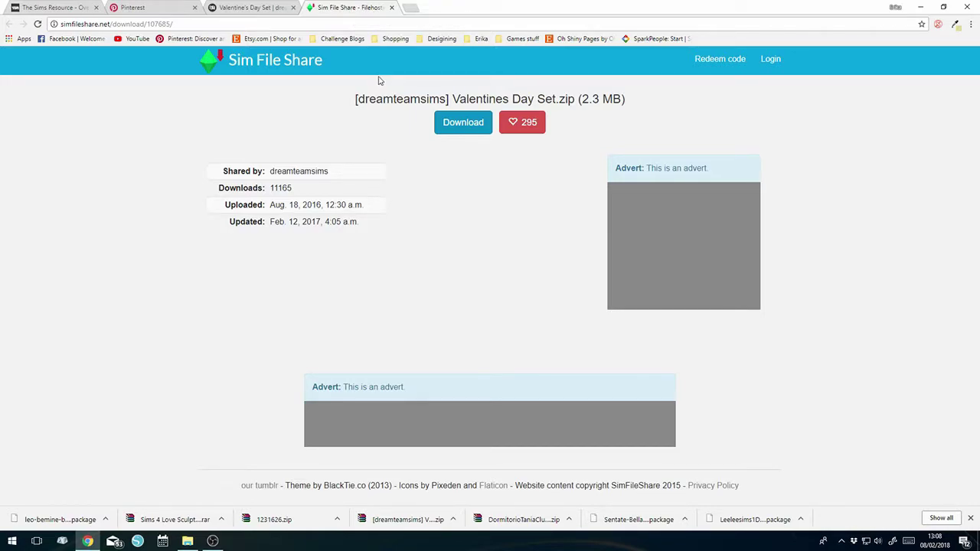
pyautogui.click(392, 7)
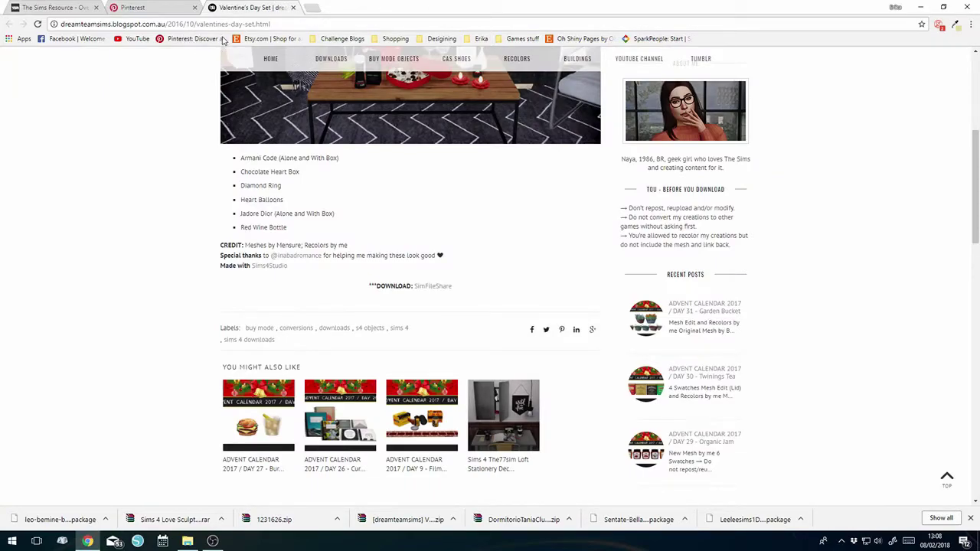
pyautogui.click(293, 8)
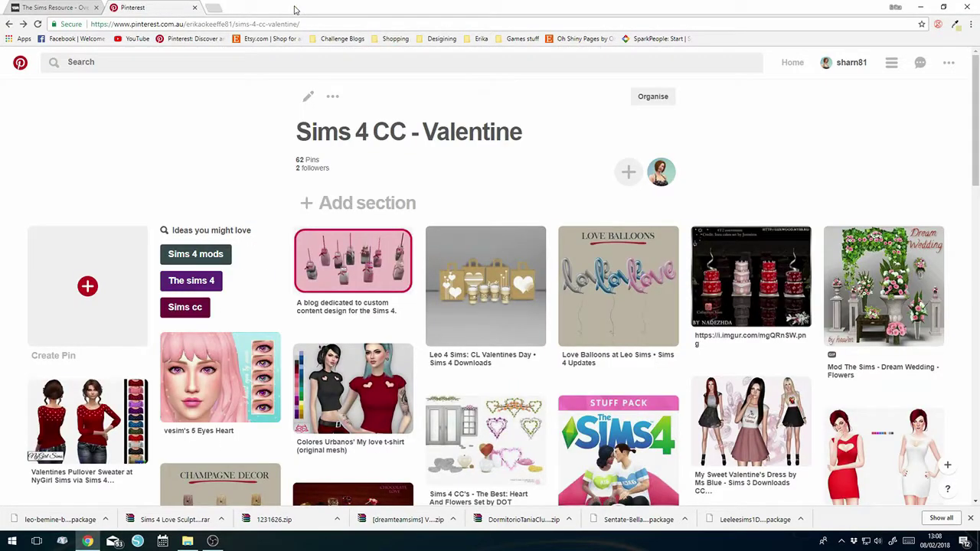
# Minimize the browser, open the Downloads folder in File Explorer, and create a new folder named Valentines.
pyautogui.click(919, 6)
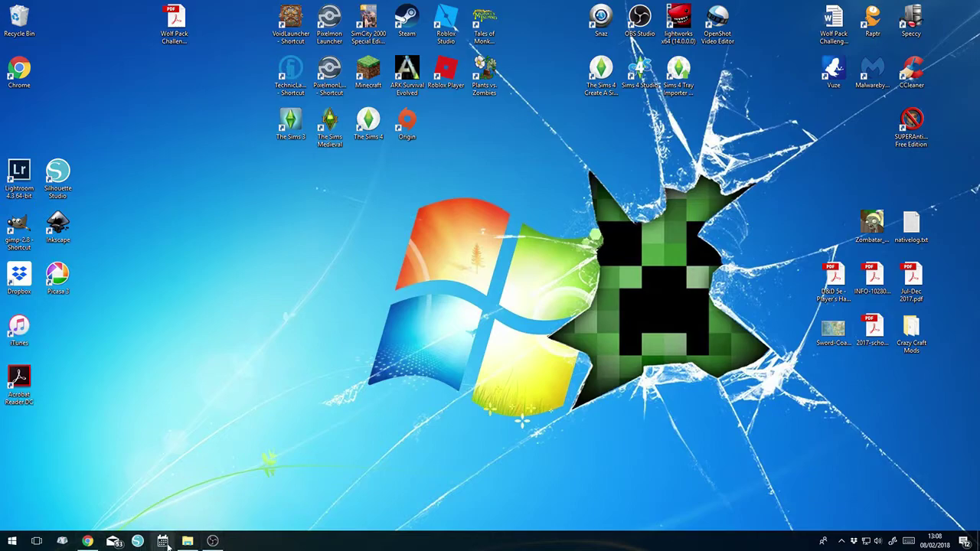
pyautogui.moveTo(188, 543)
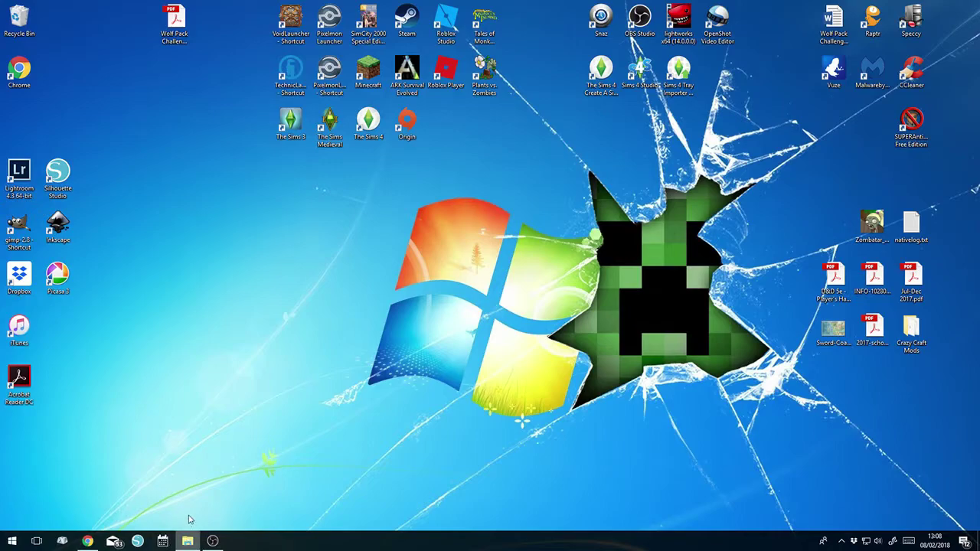
pyautogui.press('super+alt+6')
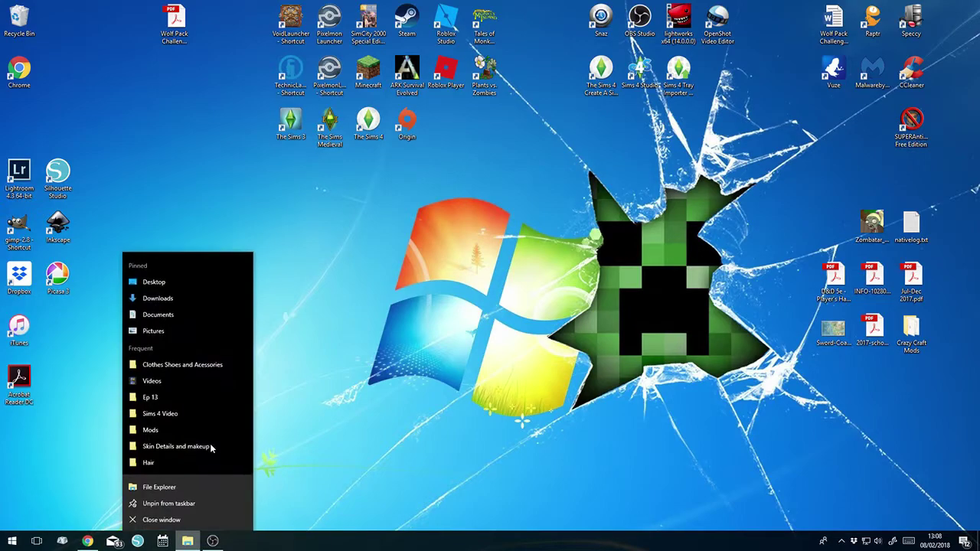
pyautogui.click(159, 298)
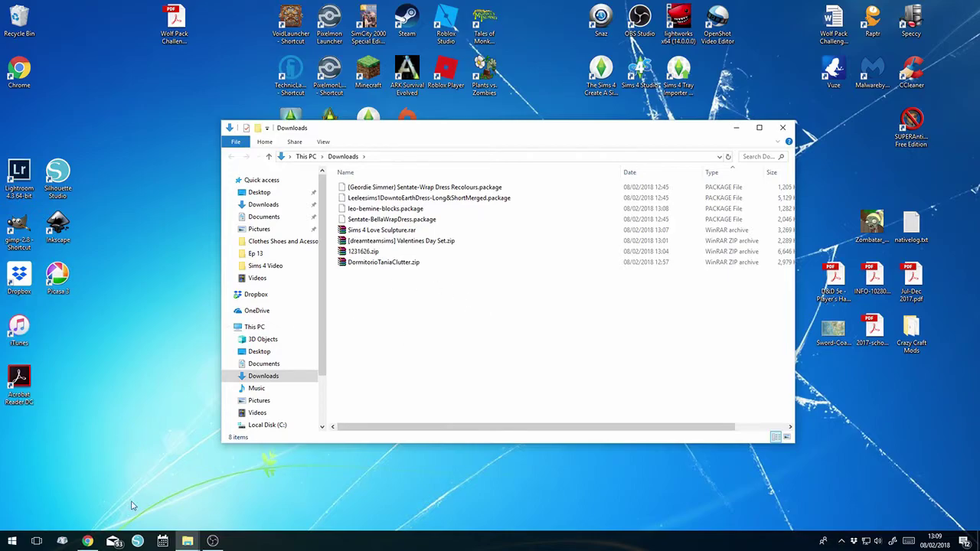
pyautogui.click(258, 128)
pyautogui.write('Valentines')
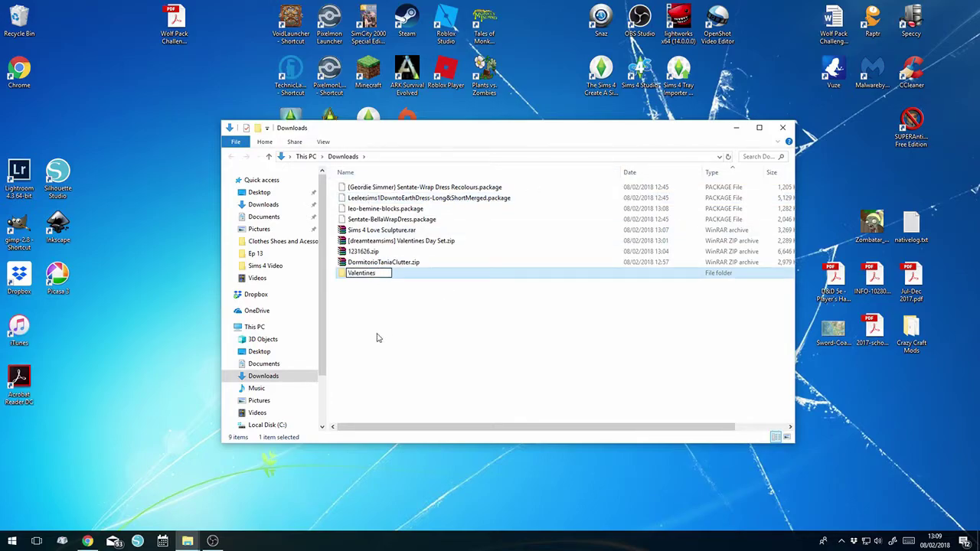
pyautogui.click(404, 405)
# Move all the downloaded package and archive files in Downloads into the Valentines folder and open that folder.
pyautogui.click(398, 187)
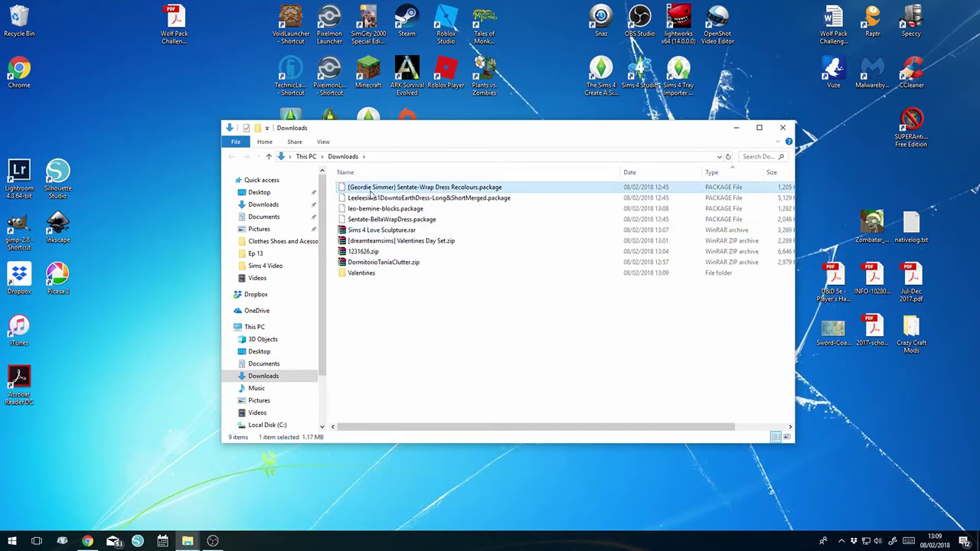
pyautogui.keyDown('shift'); pyautogui.click(379, 262); pyautogui.keyUp('shift')
pyautogui.moveTo(364, 244); pyautogui.dragTo(354, 273)
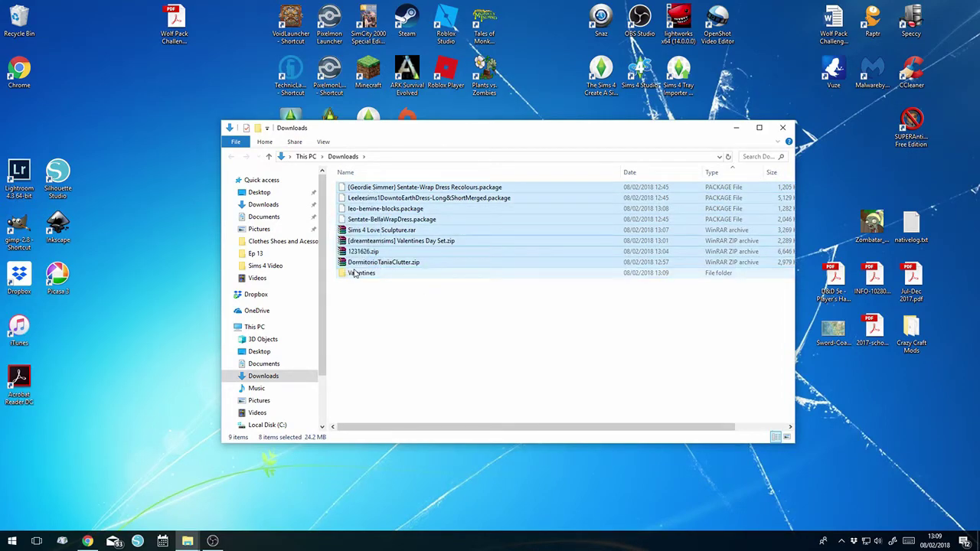
pyautogui.doubleClick(345, 192)
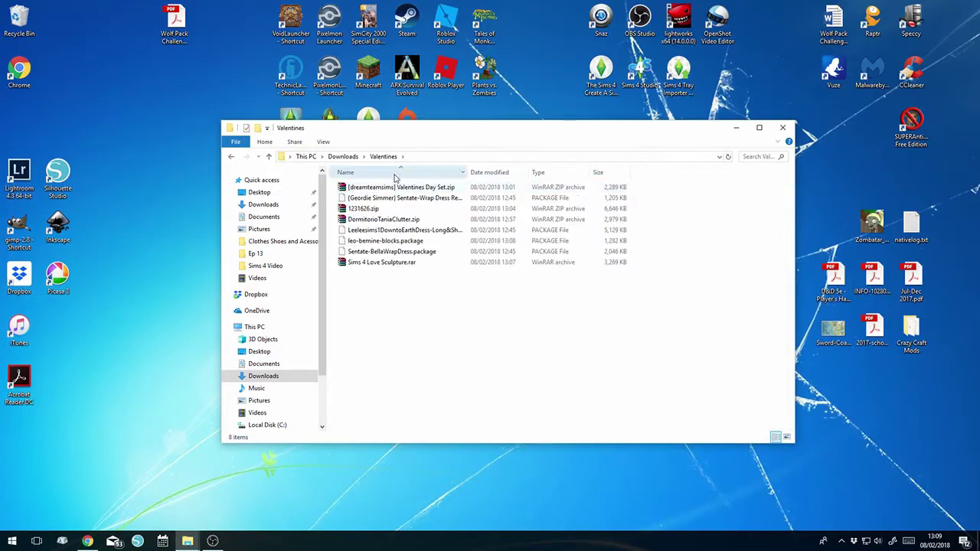
# With the folder sorted by type, extract Sims 4 Love Sculpture.rar and [dreamteamsims] Valentines Day Set.zip in place, deleting each archive once unpacked.
pyautogui.click(570, 173)
pyautogui.rightClick(375, 229)
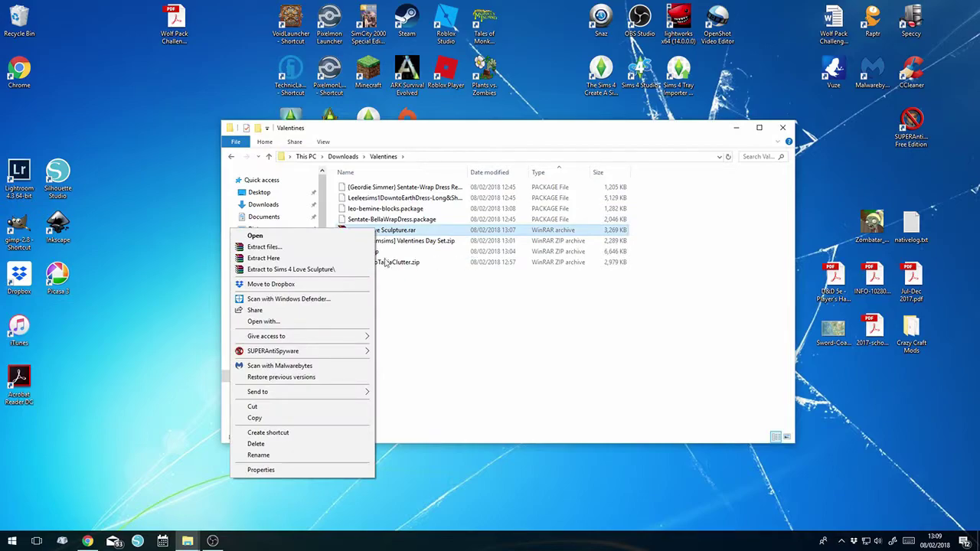
pyautogui.click(274, 260)
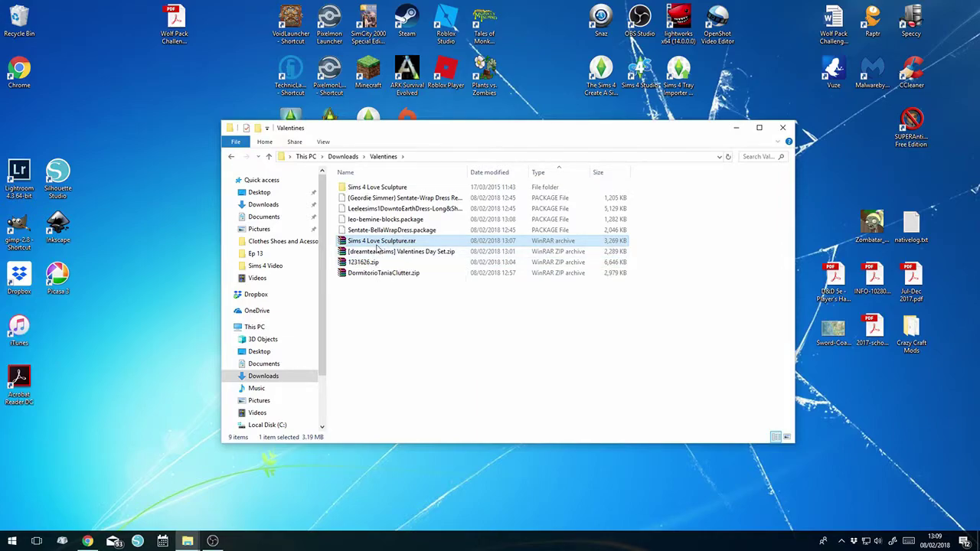
pyautogui.press('Delete')
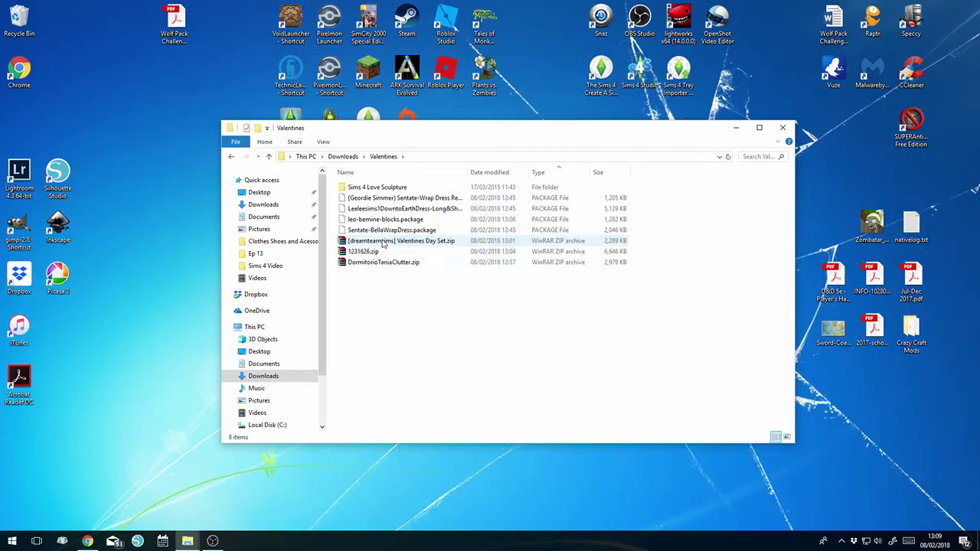
pyautogui.rightClick(381, 241)
pyautogui.click(278, 269)
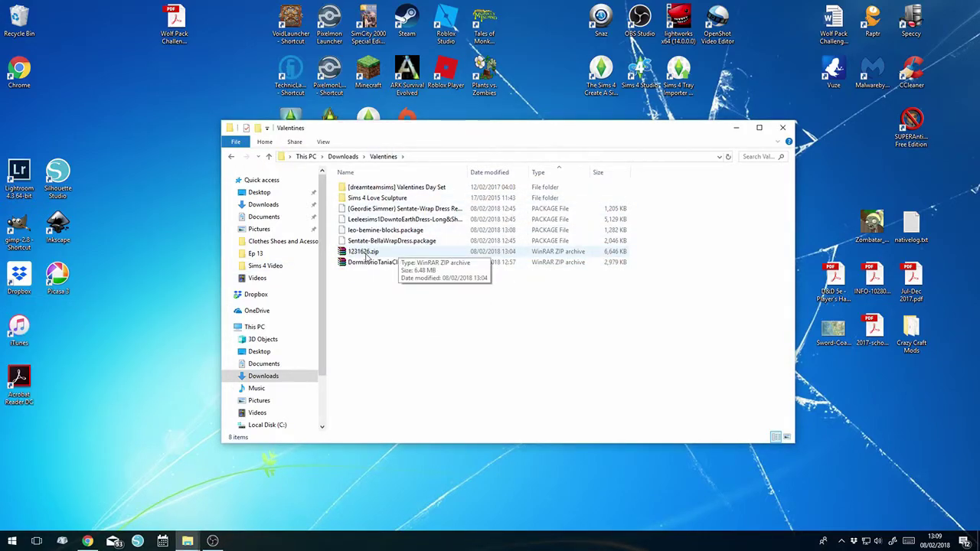
# Extract 1231626.zip in the Valentines folder, and delete both the unpacked Valentines Bedroom .sims3pack files and the archive.
pyautogui.rightClick(366, 261)
pyautogui.click(258, 284)
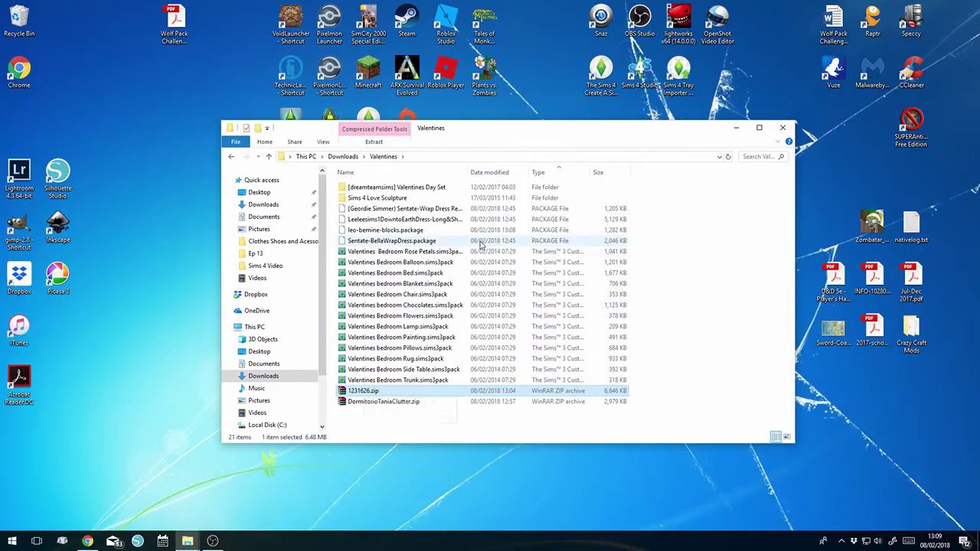
pyautogui.click(398, 253)
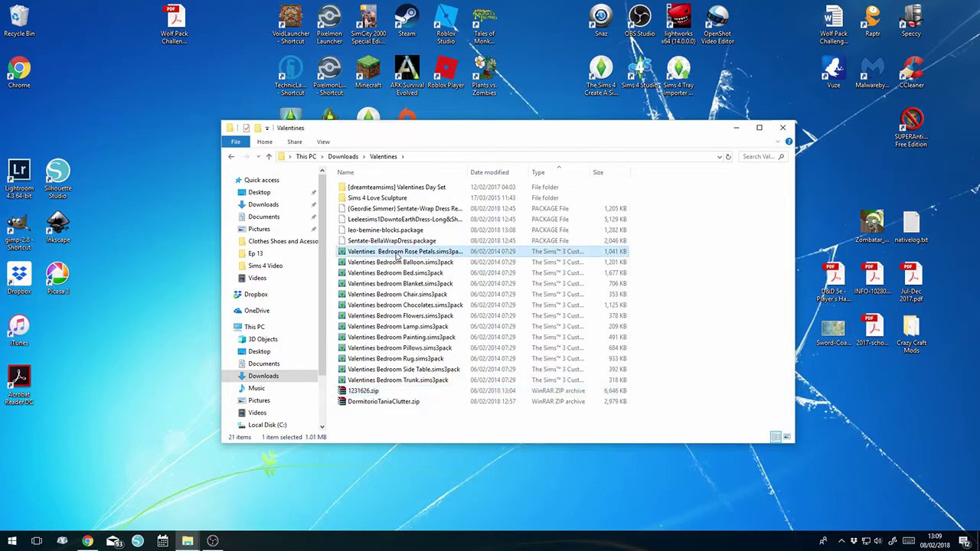
pyautogui.keyDown('shift'); pyautogui.click(364, 381); pyautogui.keyUp('shift')
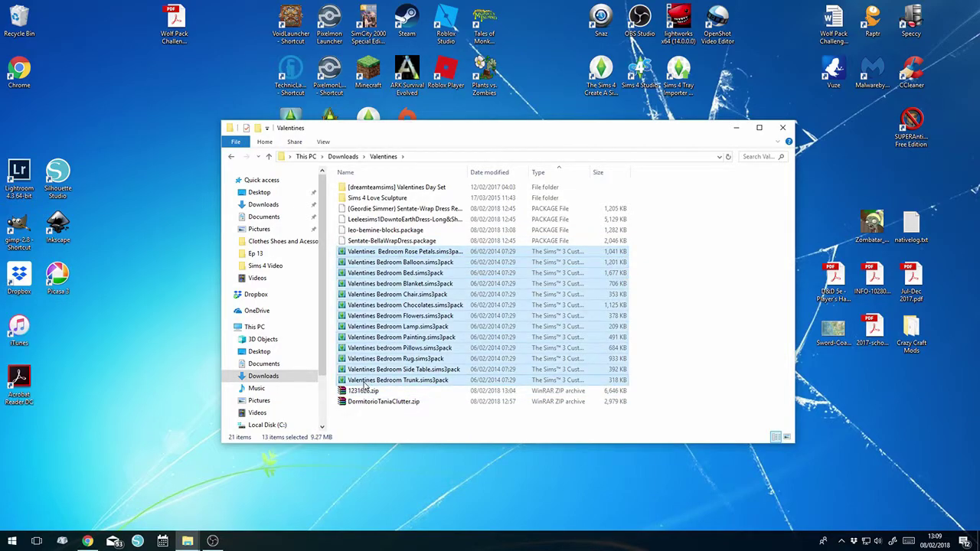
pyautogui.press('Delete')
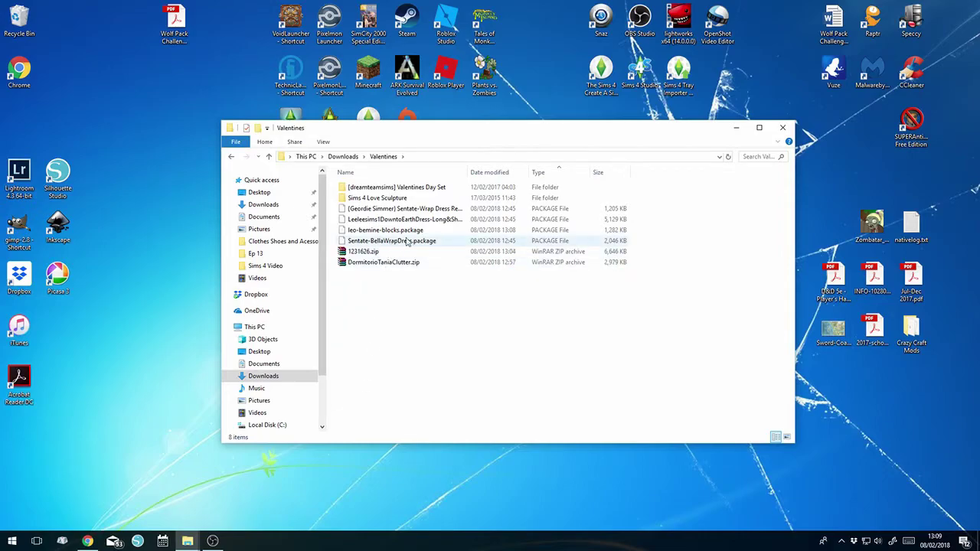
pyautogui.click(370, 254)
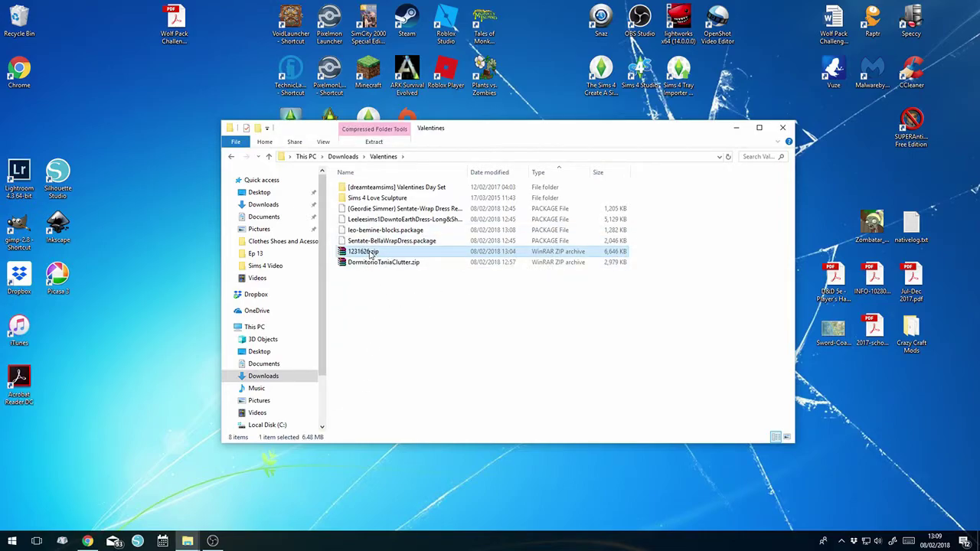
pyautogui.press('Delete')
# Extract DormitorioTaniaClutter.zip in the Valentines folder and delete the archive.
pyautogui.rightClick(370, 254)
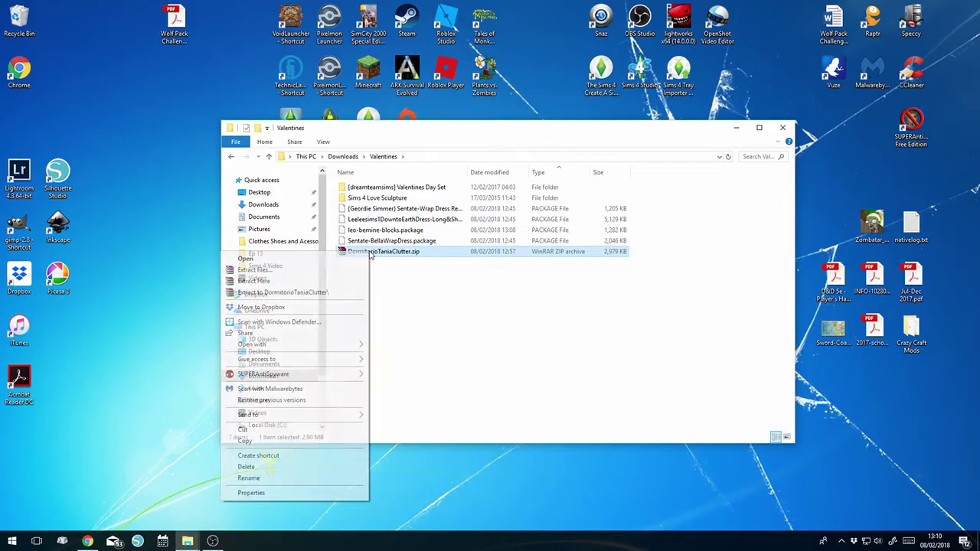
pyautogui.click(271, 282)
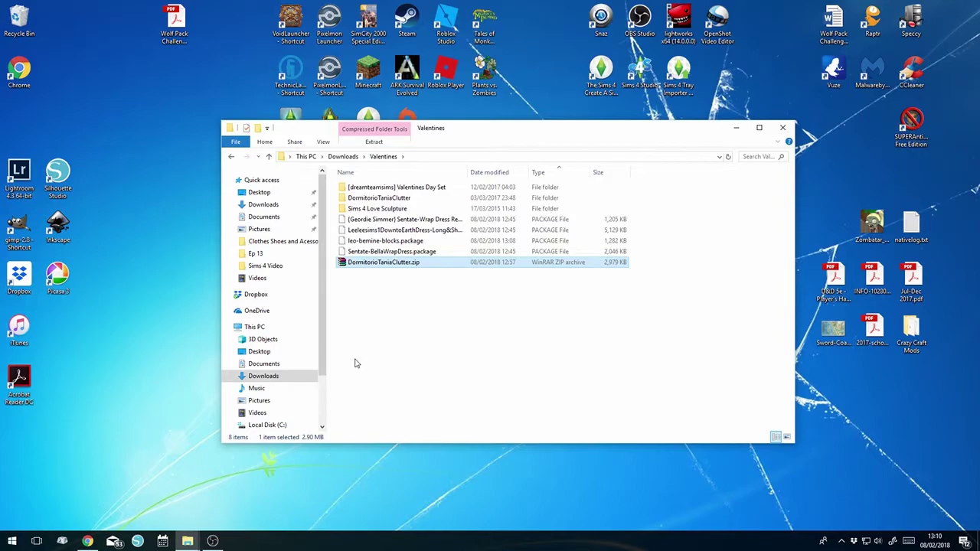
pyautogui.press('Delete')
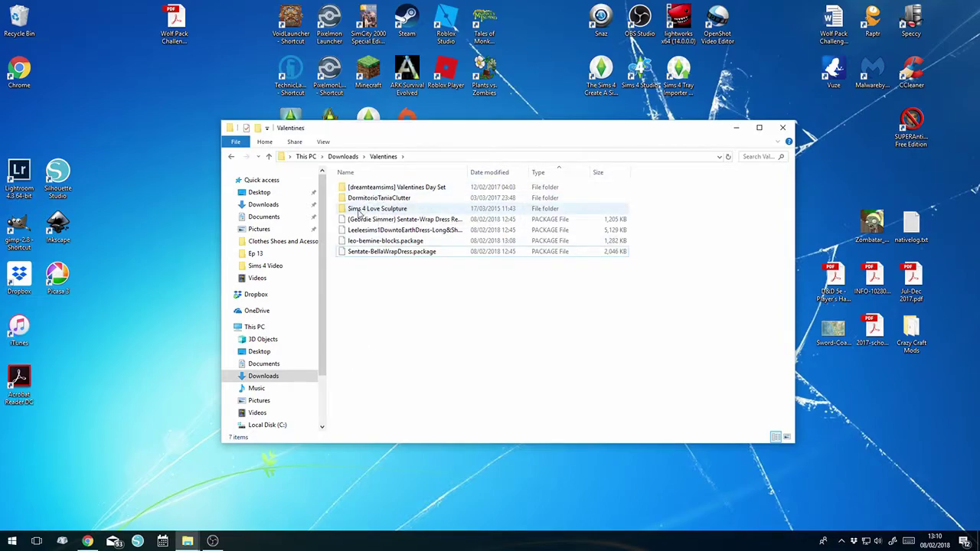
# Delete the preview images love-1.png to love-4.png from the Sims 4 Love Sculpture folder.
pyautogui.doubleClick(379, 209)
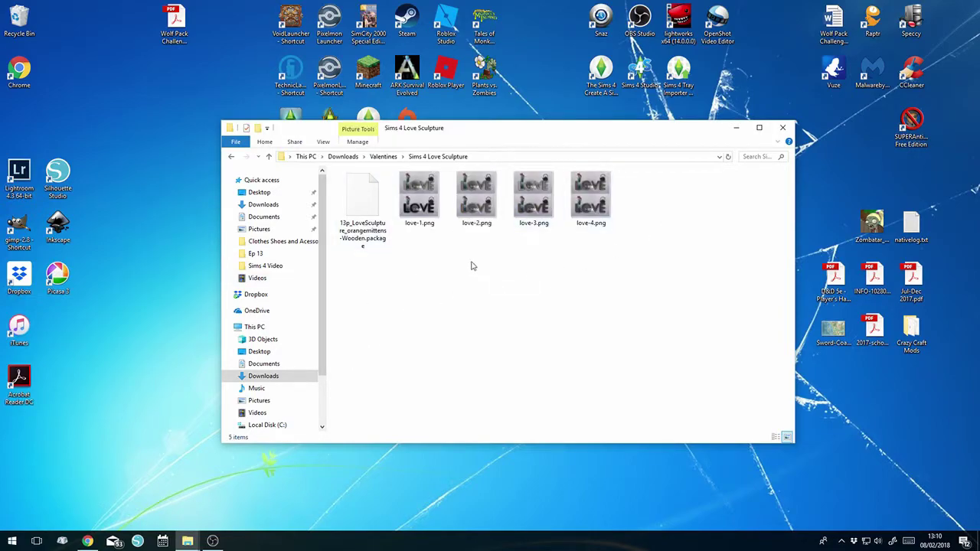
pyautogui.moveTo(632, 262); pyautogui.dragTo(417, 214)
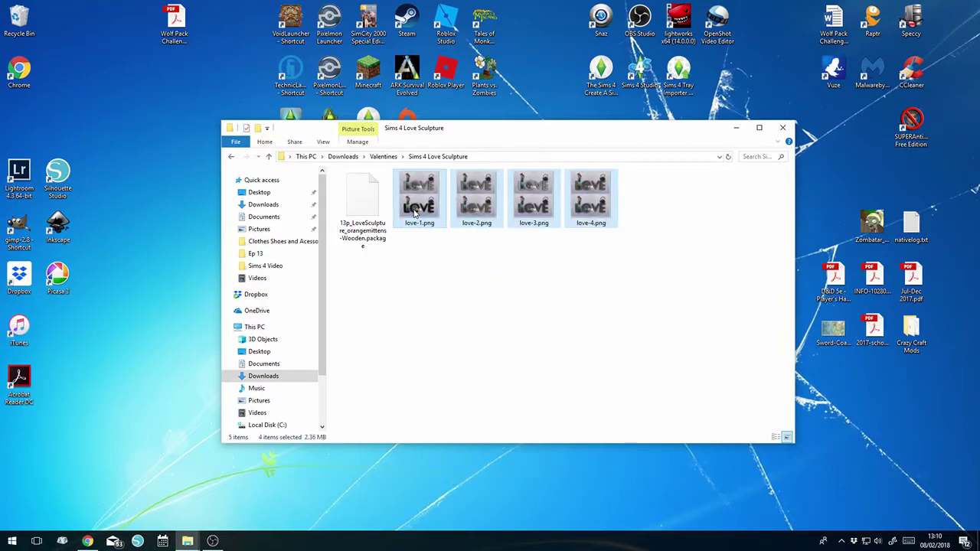
pyautogui.press('Delete')
# Move the 13p_LoveSculpture_orangemittens-Wooden.package file out of its subfolder into the Valentines folder.
pyautogui.click(356, 202)
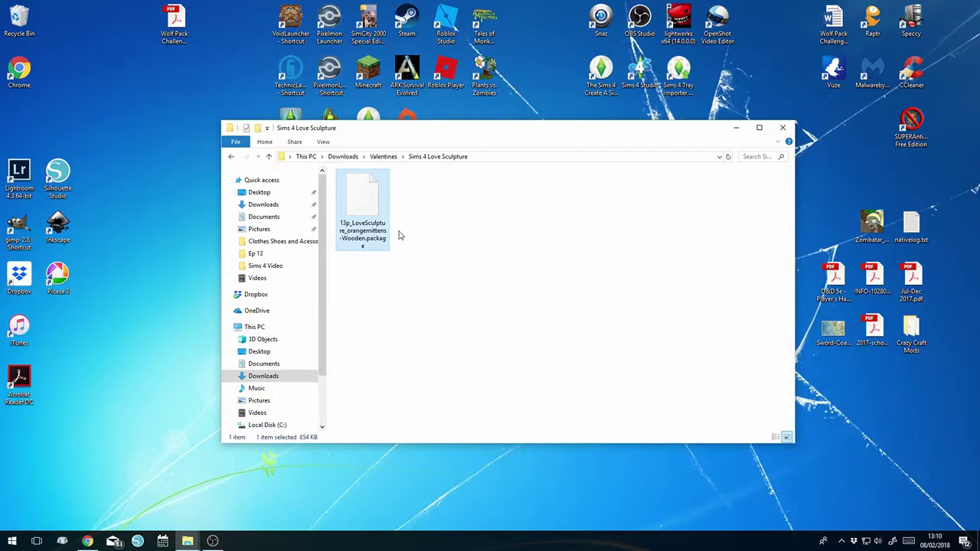
pyautogui.hotkey('ctrl', 'x')
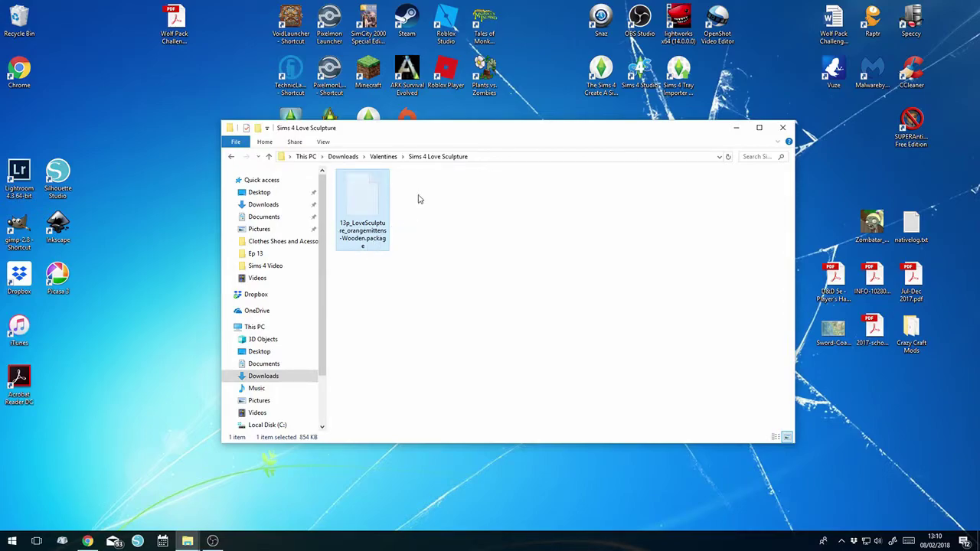
pyautogui.click(383, 156)
pyautogui.rightClick(413, 361)
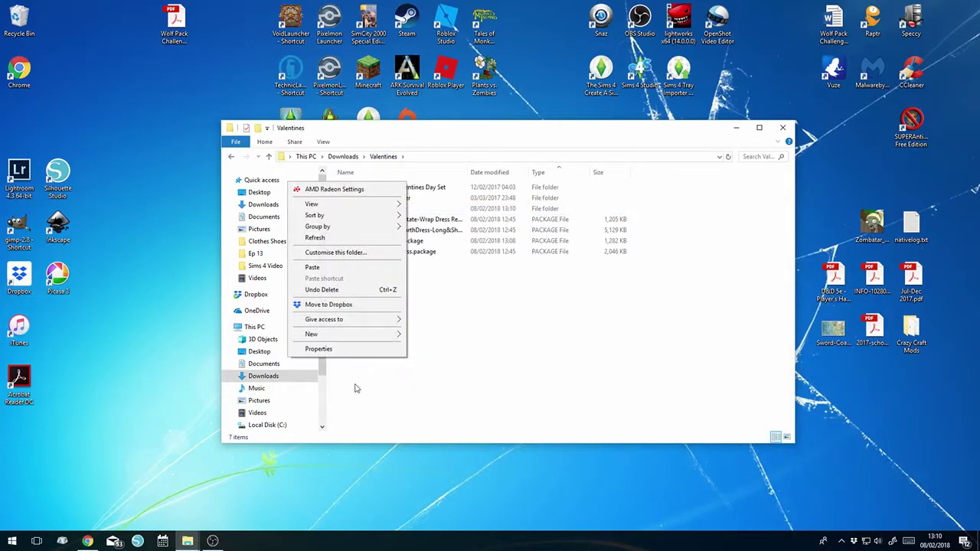
pyautogui.click(326, 267)
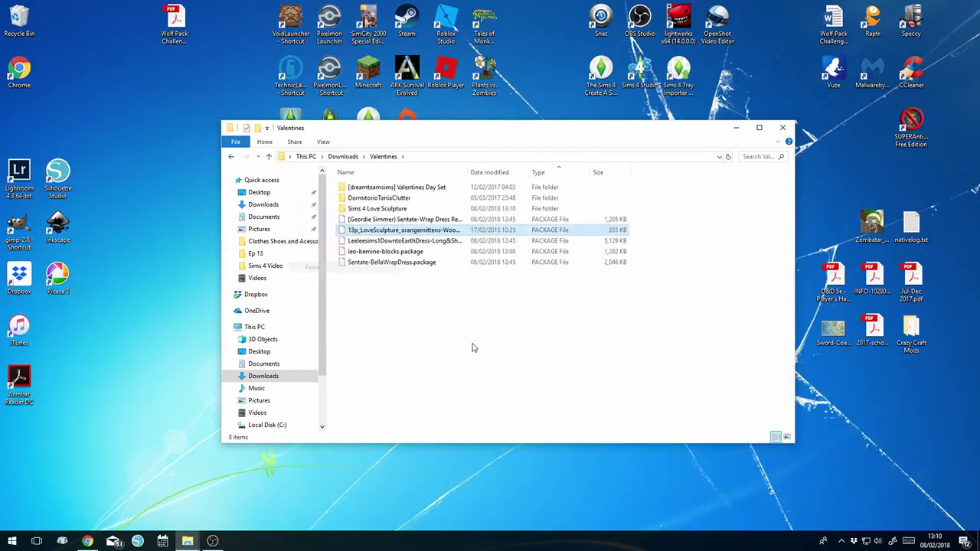
# Check the files inside the DormitorioTaniaClutter folder and return to the Valentines folder.
pyautogui.doubleClick(386, 198)
pyautogui.moveTo(422, 415); pyautogui.dragTo(375, 183)
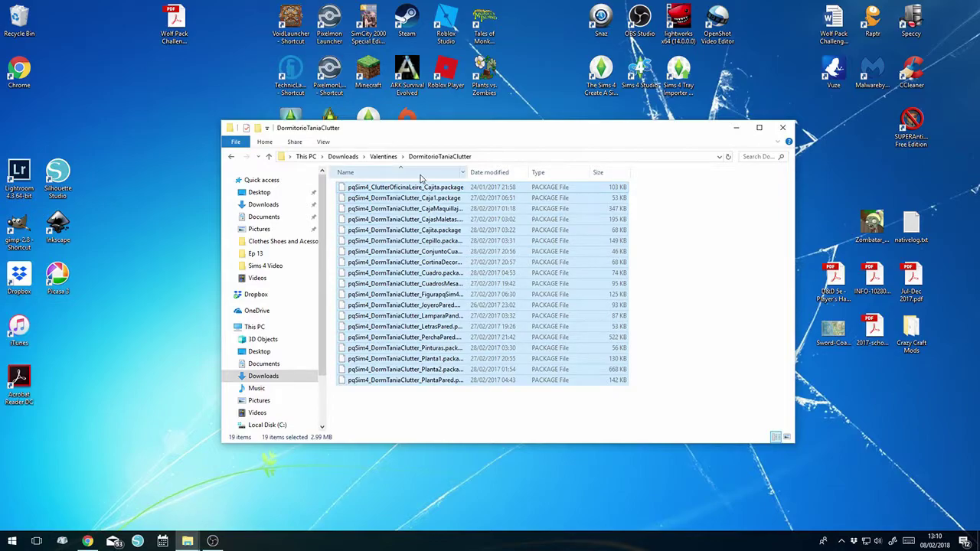
pyautogui.click(382, 156)
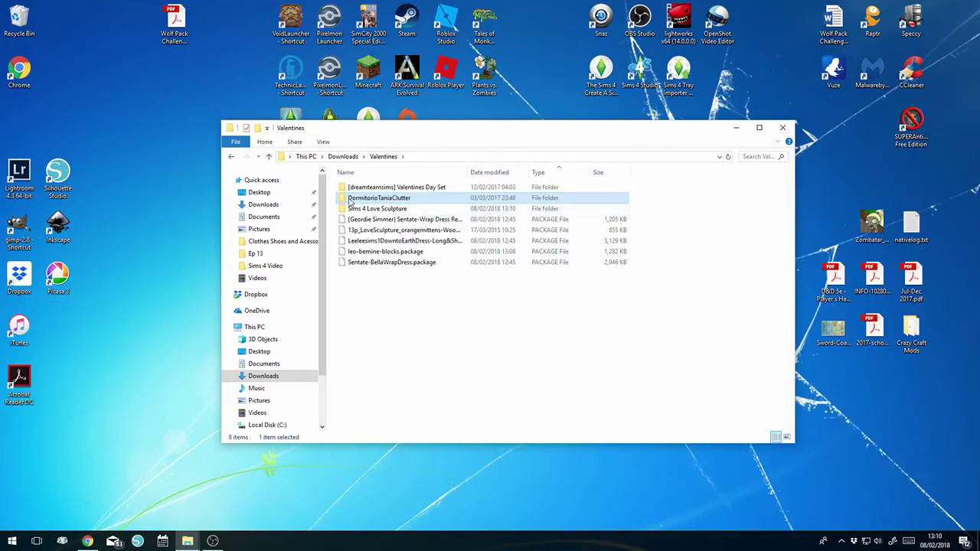
# Delete [dreamteamsims] Valentines Day Set.png from its set folder and widen the Name column to show the full package names.
pyautogui.doubleClick(387, 186)
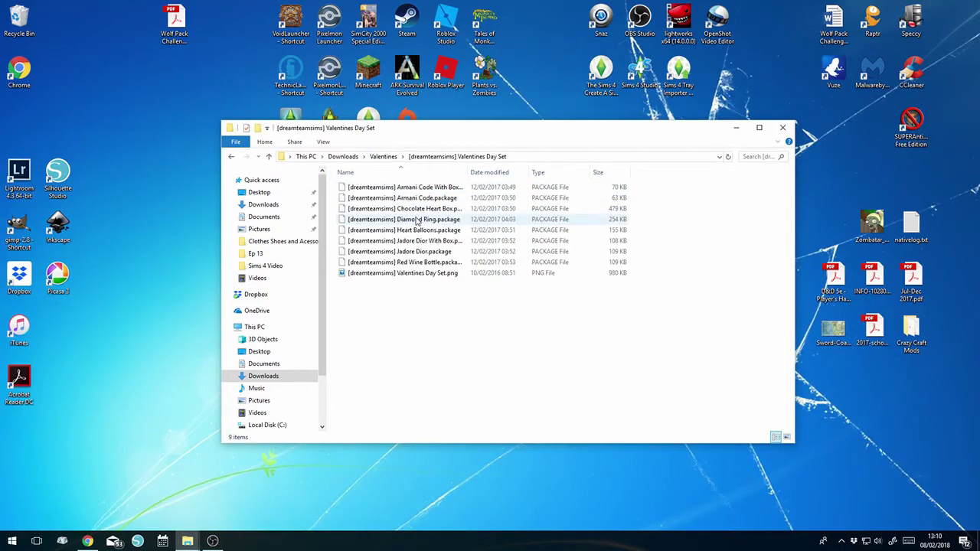
pyautogui.click(386, 275)
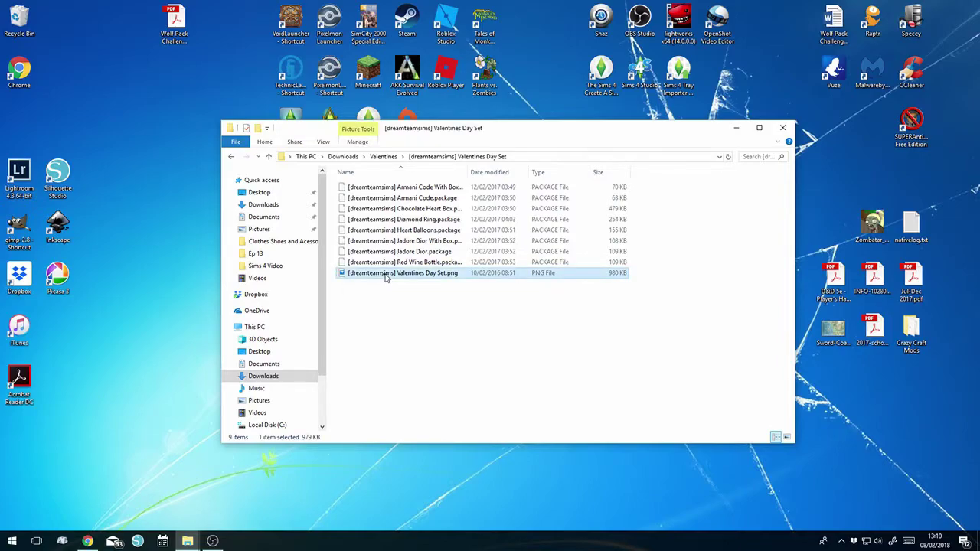
pyautogui.press('Delete')
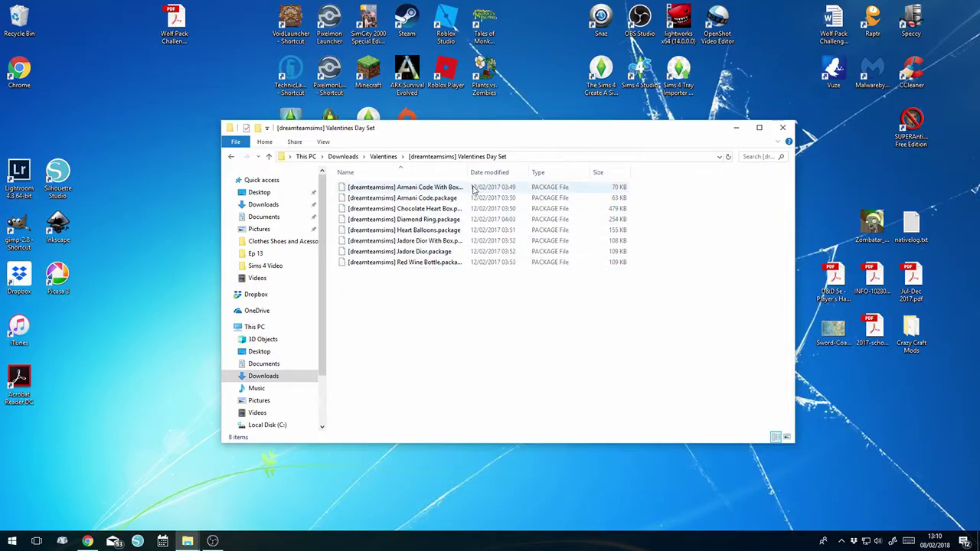
pyautogui.moveTo(466, 171); pyautogui.dragTo(540, 164)
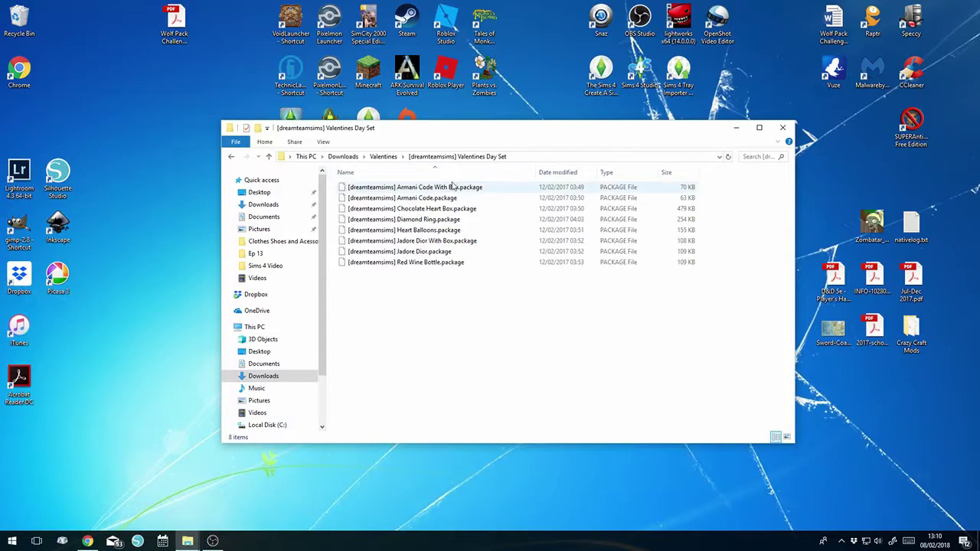
pyautogui.click(383, 156)
# Delete the empty Sims 4 Love Sculpture folder from the Valentines folder.
pyautogui.doubleClick(361, 212)
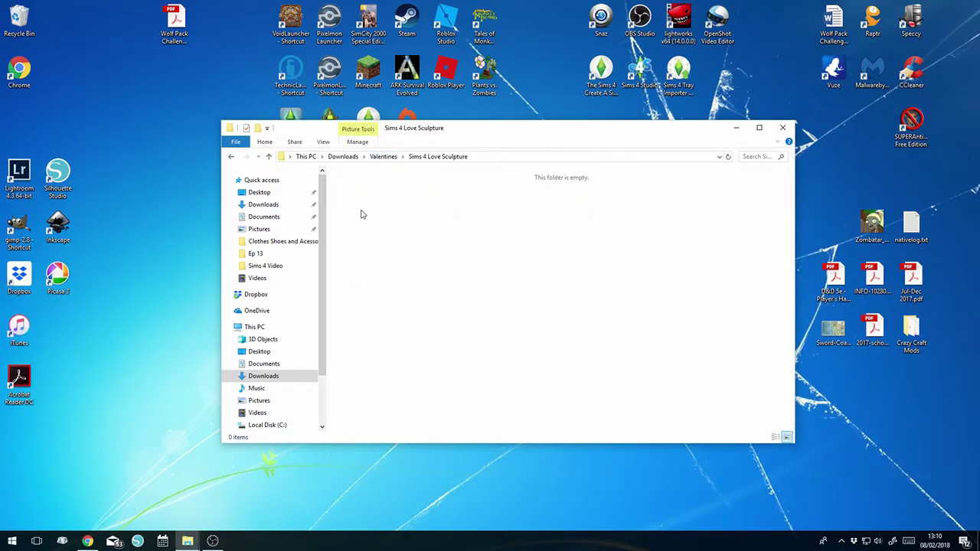
pyautogui.click(384, 157)
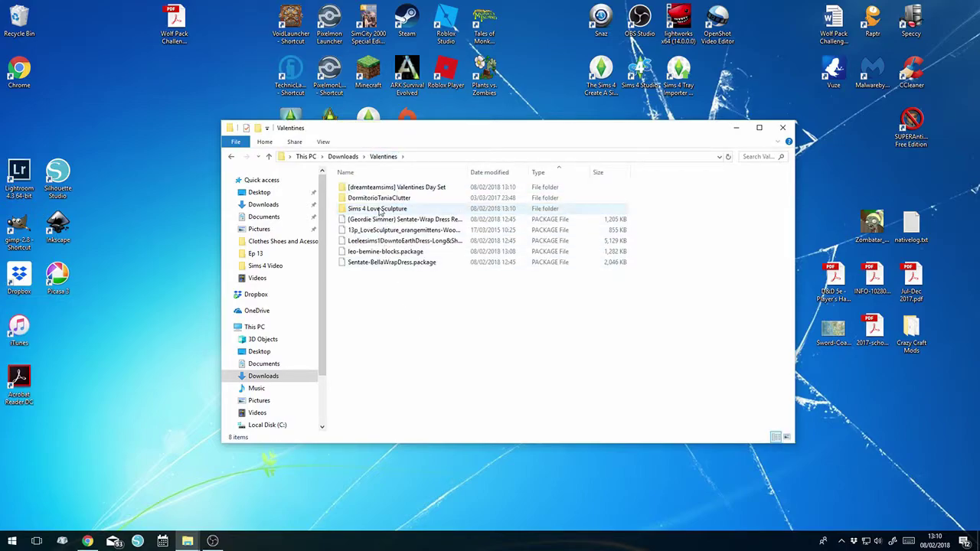
pyautogui.click(380, 211)
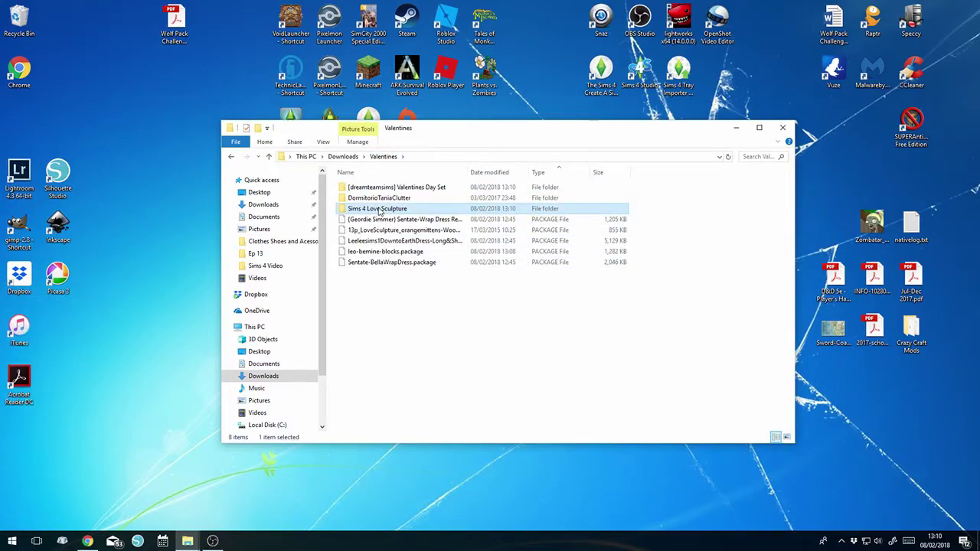
pyautogui.press('Delete')
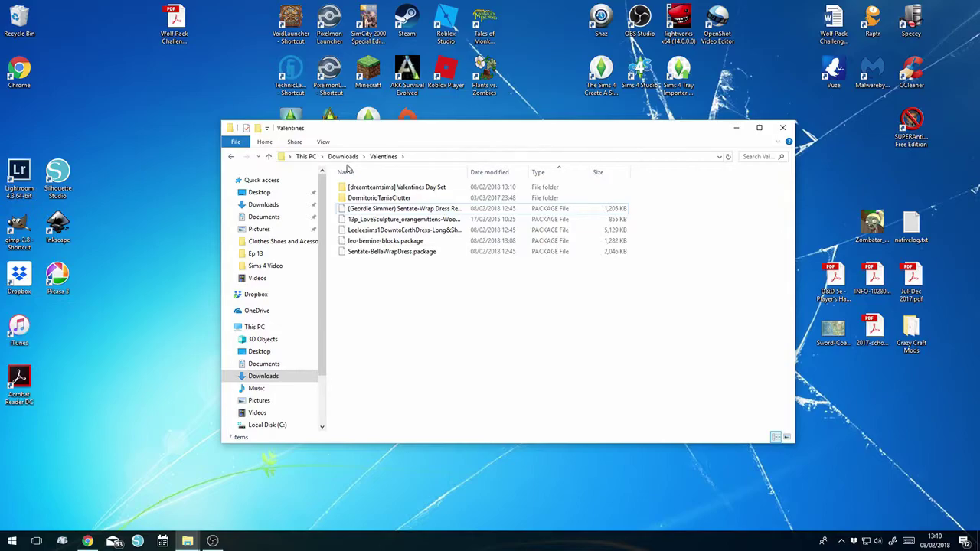
# Move the Valentines folder from Downloads into Documents > Electronic Arts > The Sims 4 > Mods and close the file window.
pyautogui.click(344, 156)
pyautogui.rightClick(360, 189)
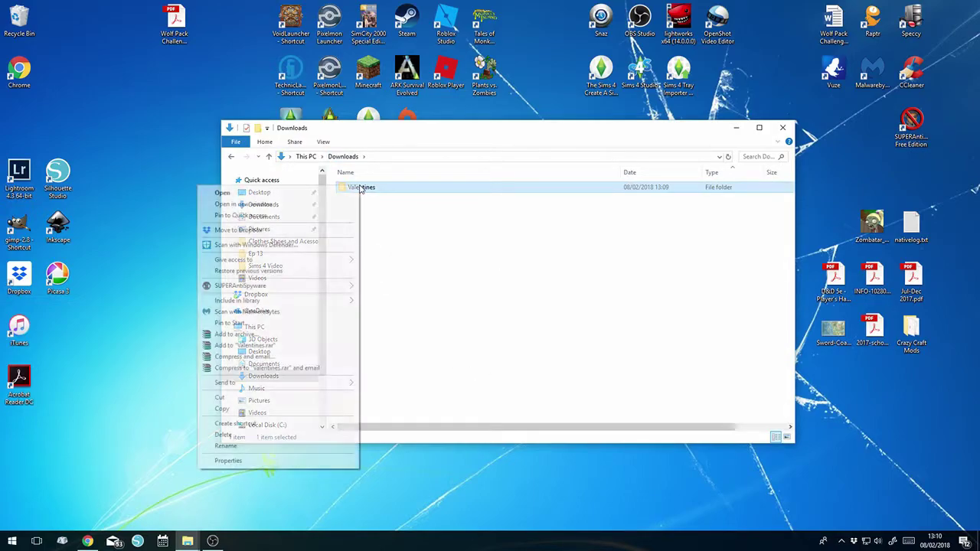
pyautogui.click(224, 397)
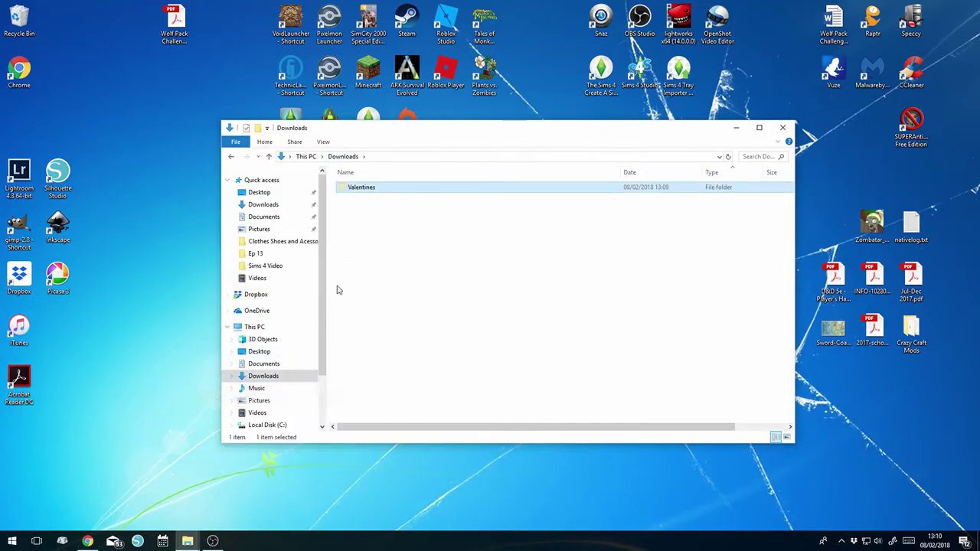
pyautogui.click(267, 367)
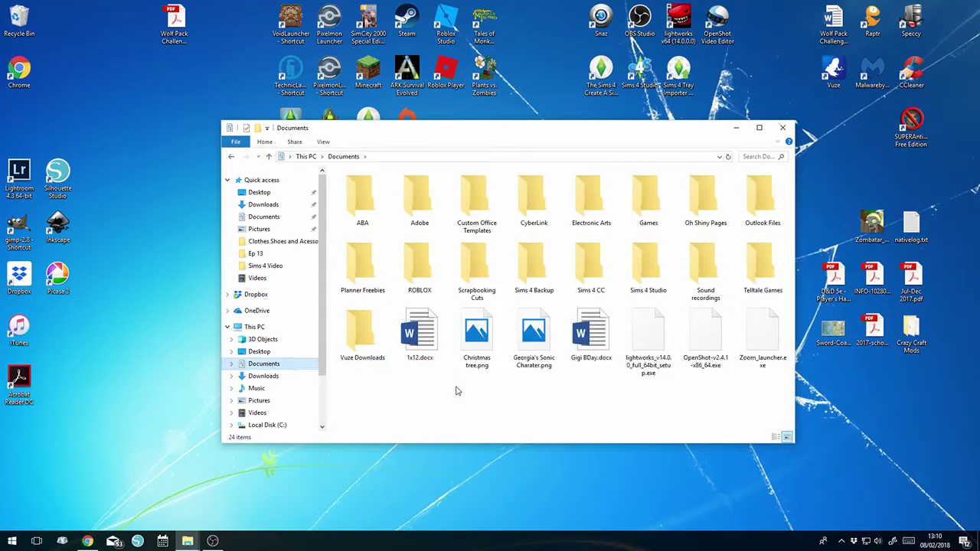
pyautogui.doubleClick(593, 193)
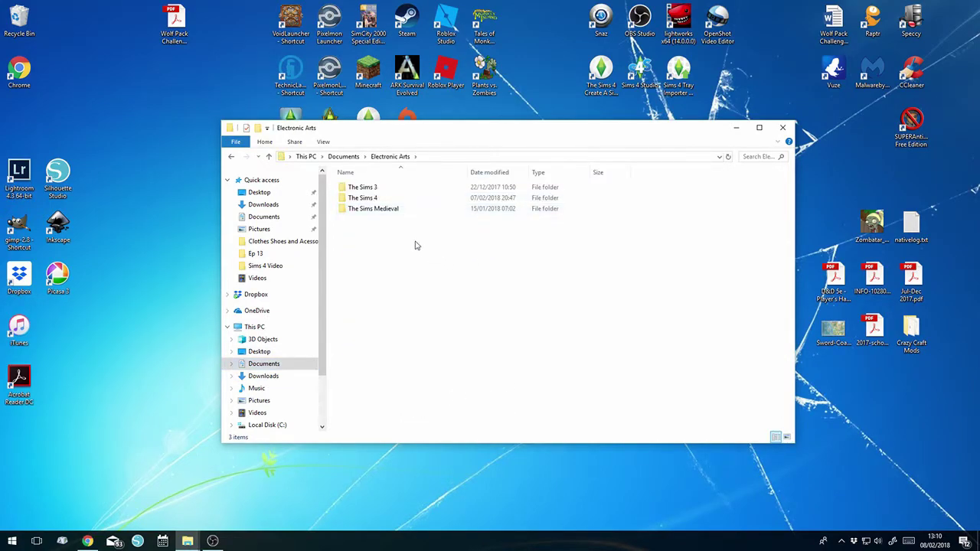
pyautogui.doubleClick(367, 198)
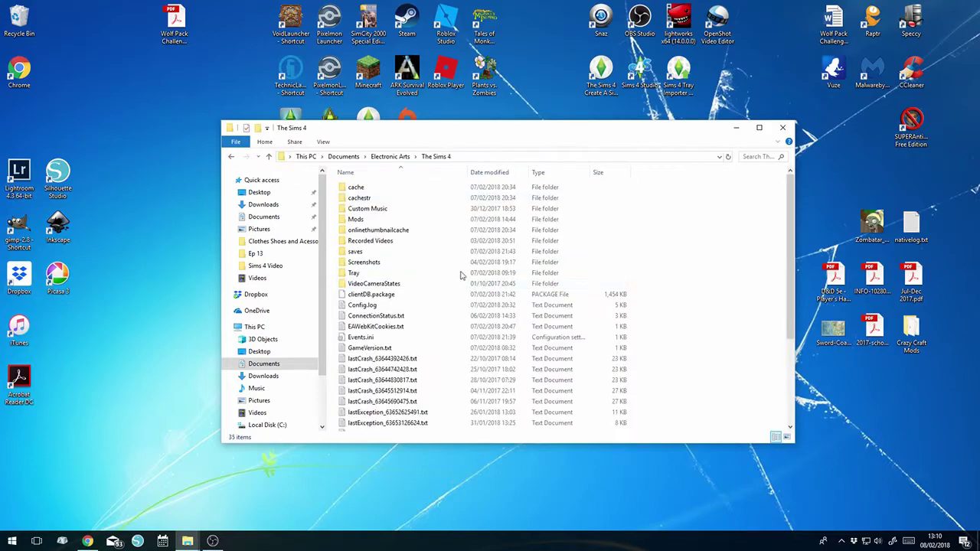
pyautogui.doubleClick(360, 220)
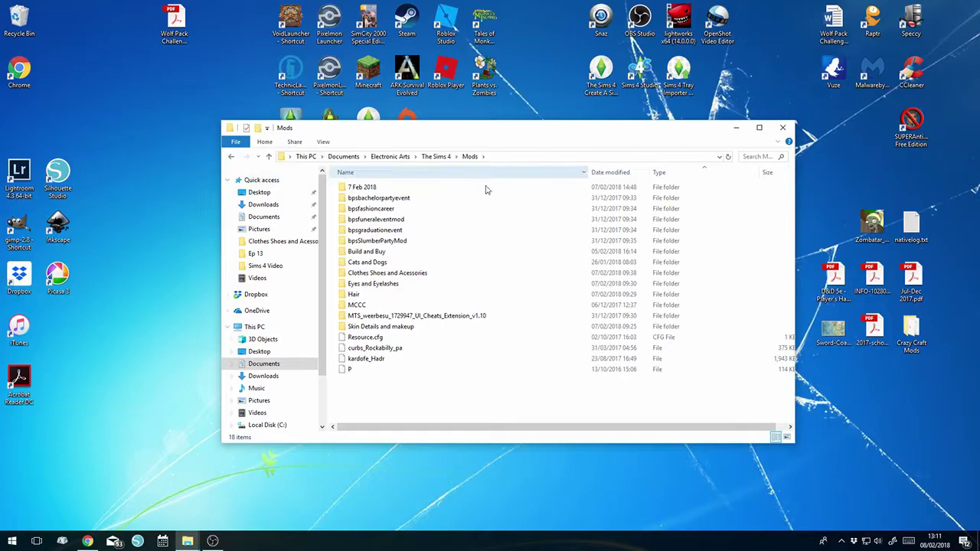
pyautogui.rightClick(368, 389)
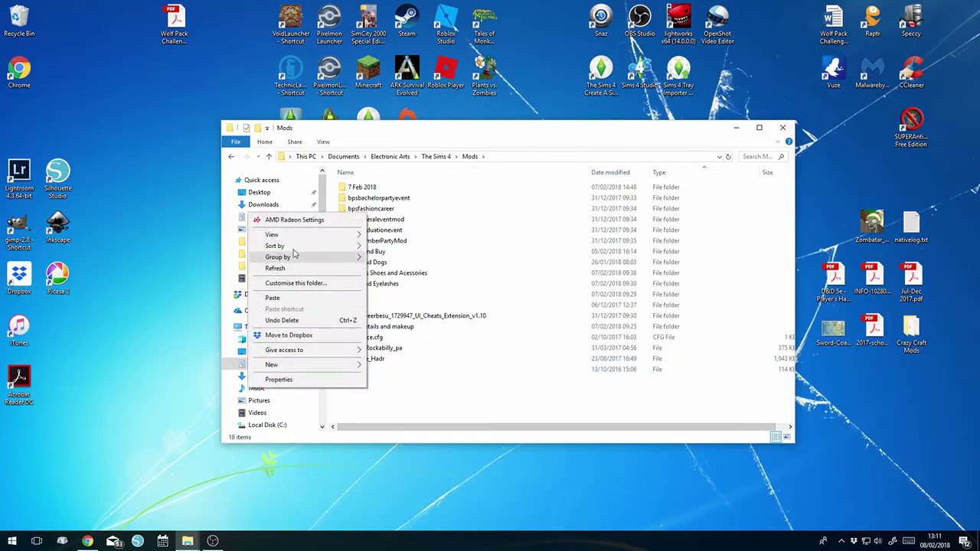
pyautogui.click(290, 302)
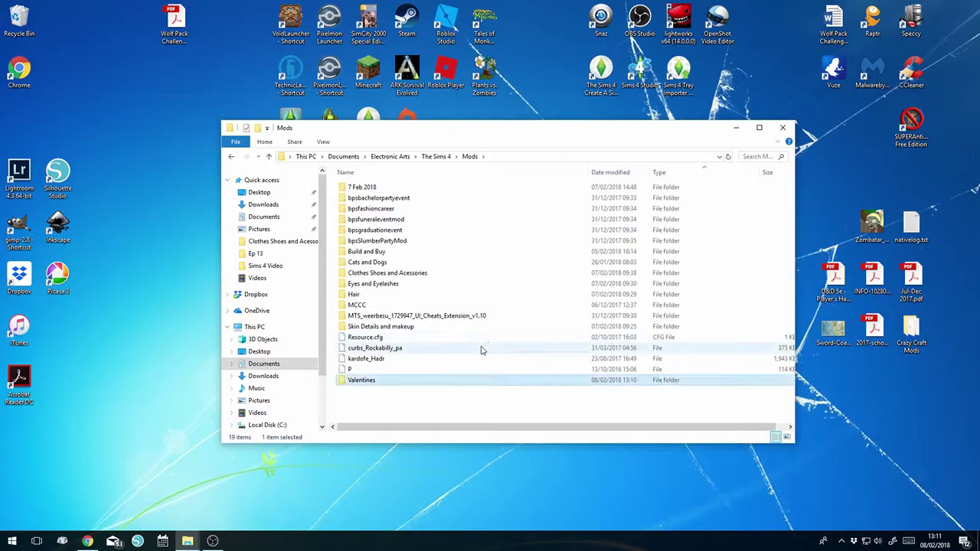
pyautogui.click(384, 396)
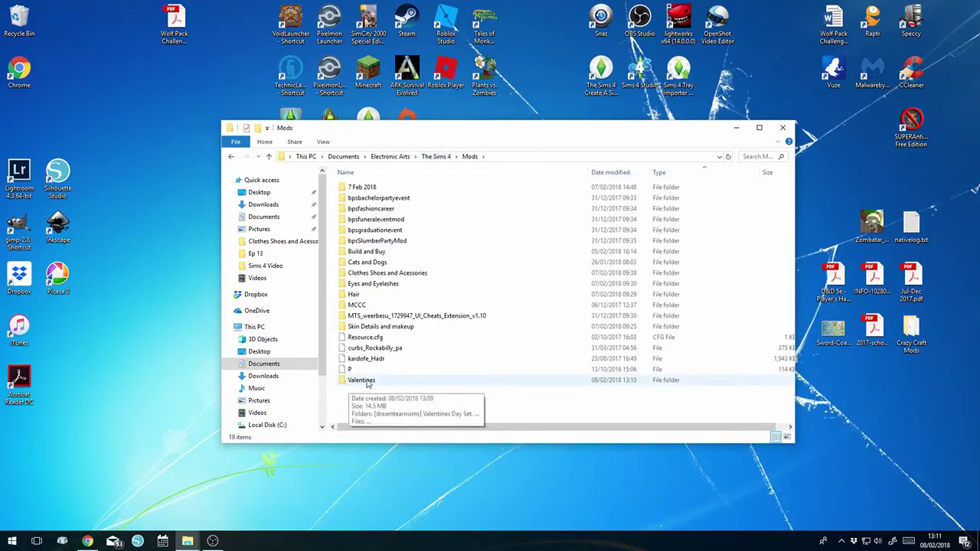
pyautogui.click(785, 128)
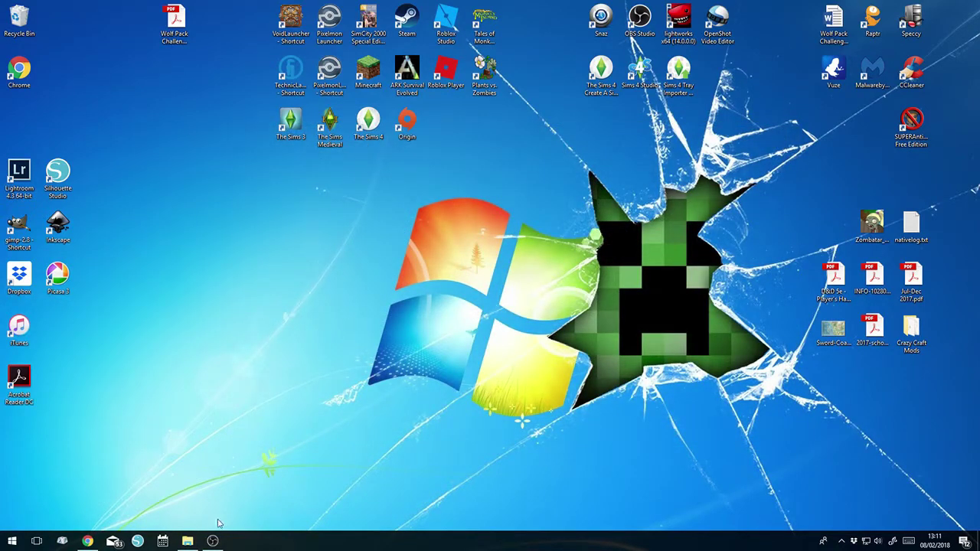
pyautogui.moveTo(215, 544)
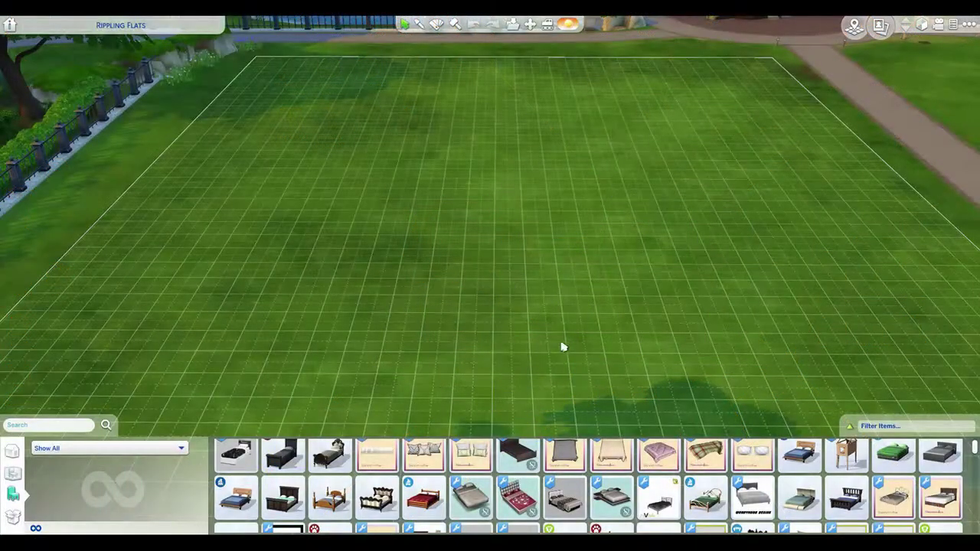
# In The Sims 4 build mode, draw walls for a rectangular room on the empty Rippling Flats lot.
pyautogui.scroll(3, 562, 344)
pyautogui.scroll(-5, 551, 331)
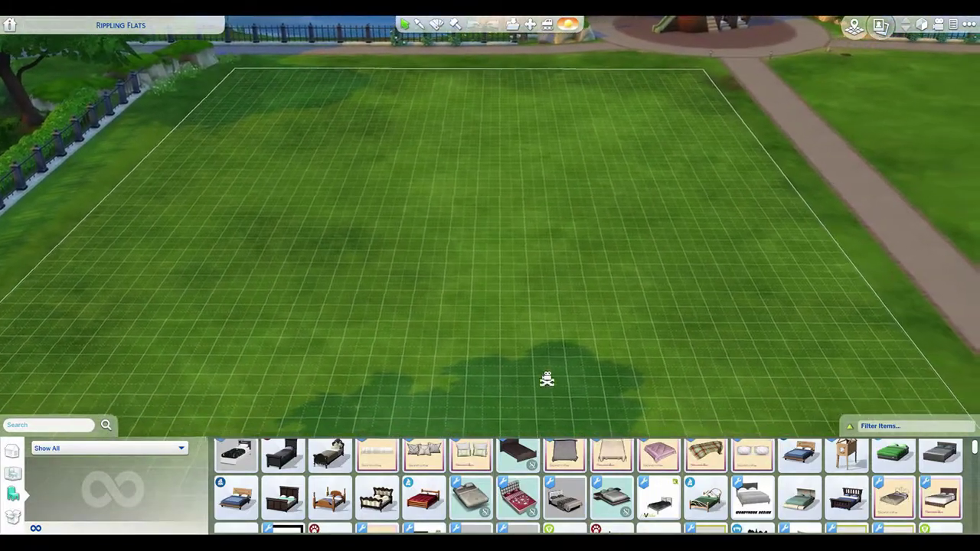
pyautogui.press('.')
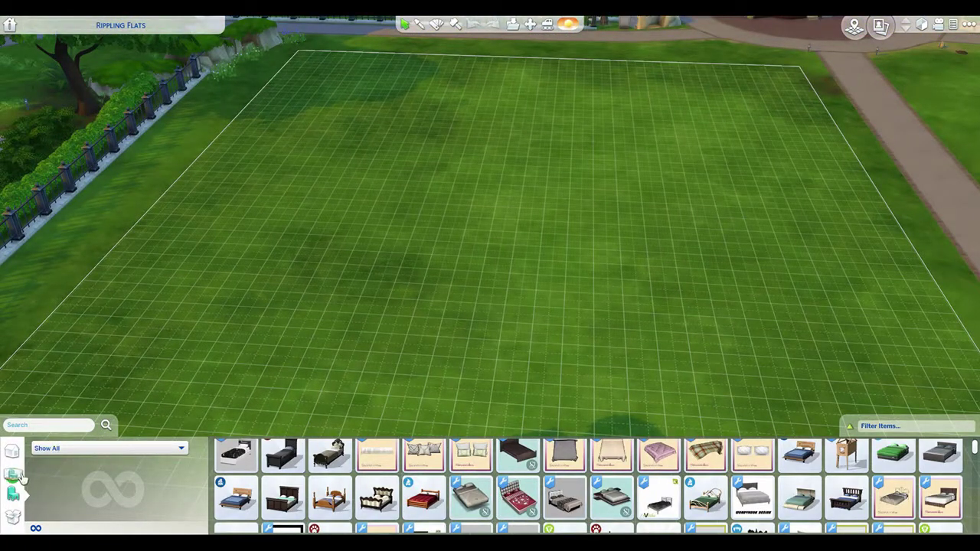
pyautogui.click(15, 475)
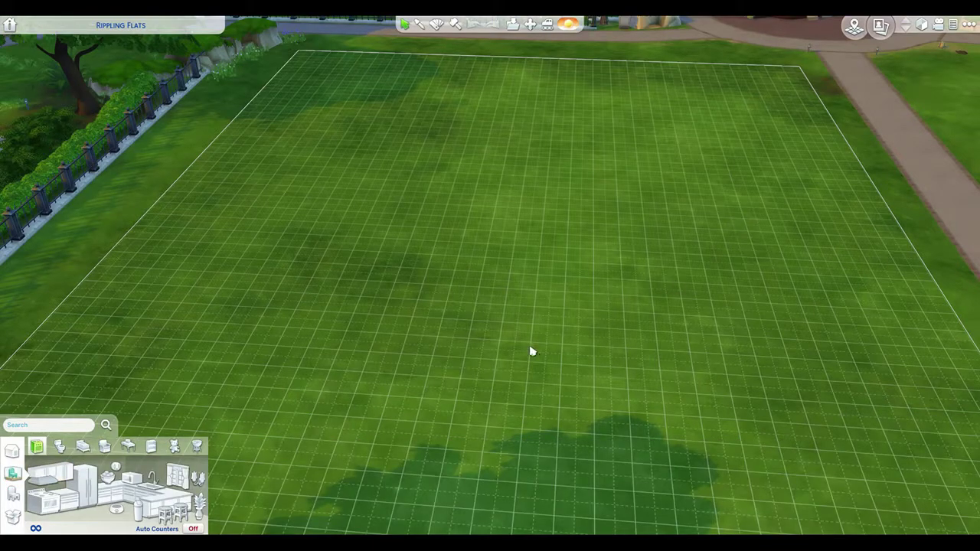
pyautogui.click(21, 453)
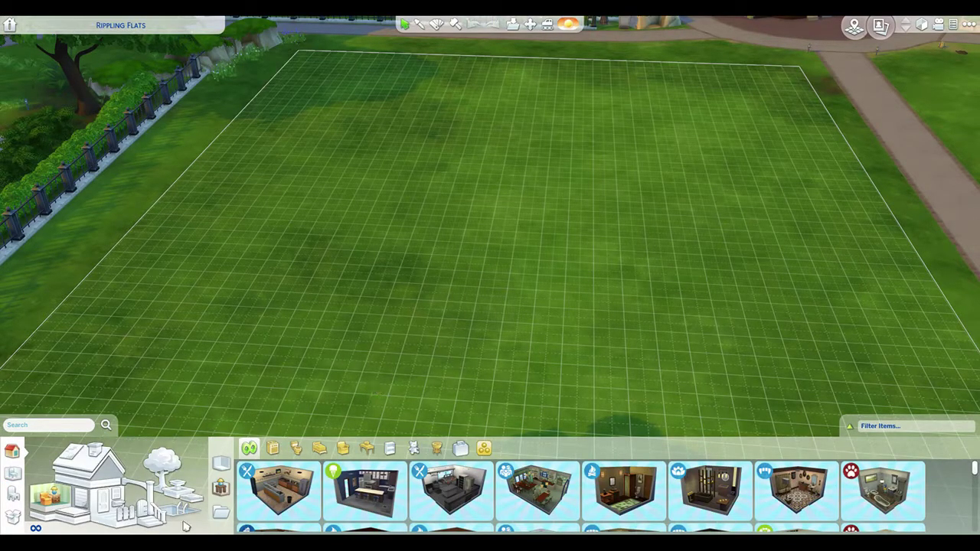
pyautogui.press('w')
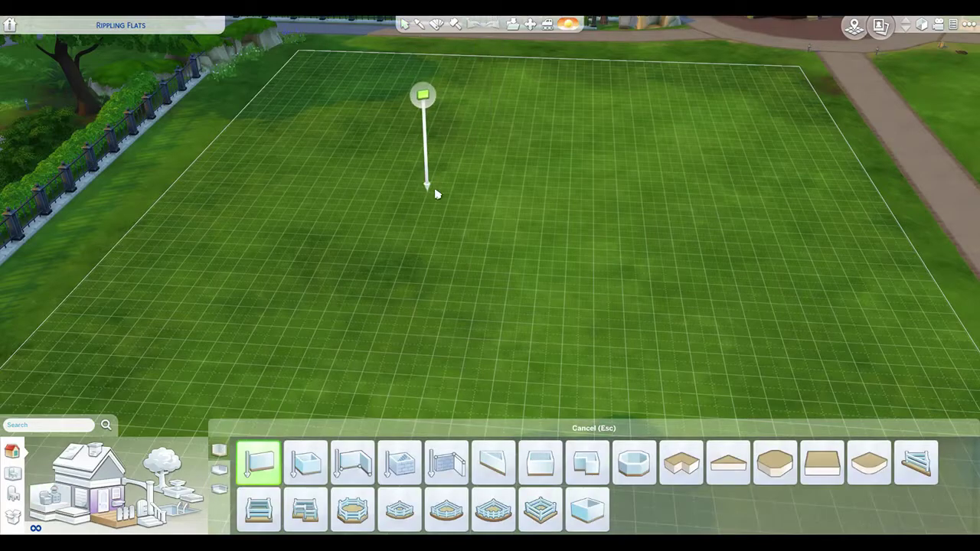
pyautogui.press(',')
pyautogui.moveTo(383, 228); pyautogui.dragTo(553, 243)
pyautogui.scroll(3, 418, 247)
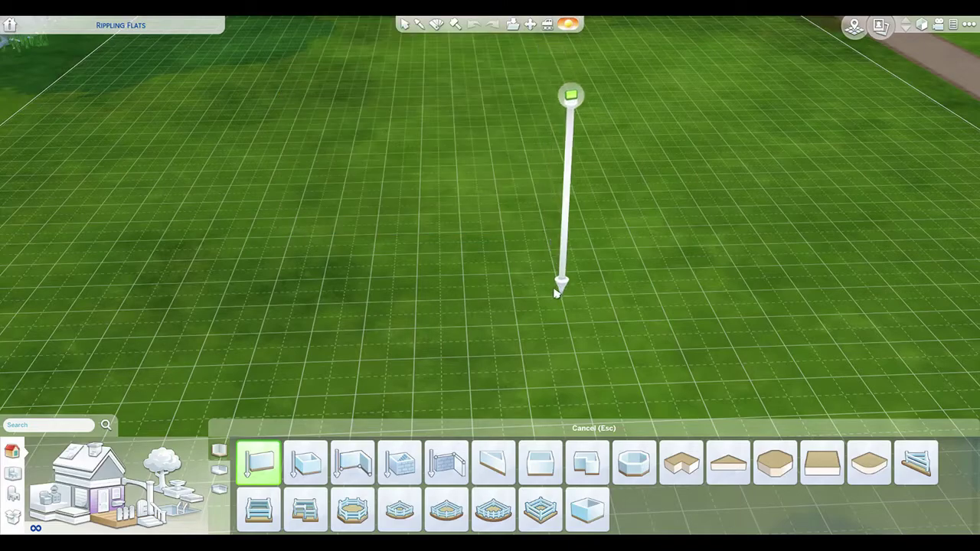
pyautogui.scroll(5, 506, 195)
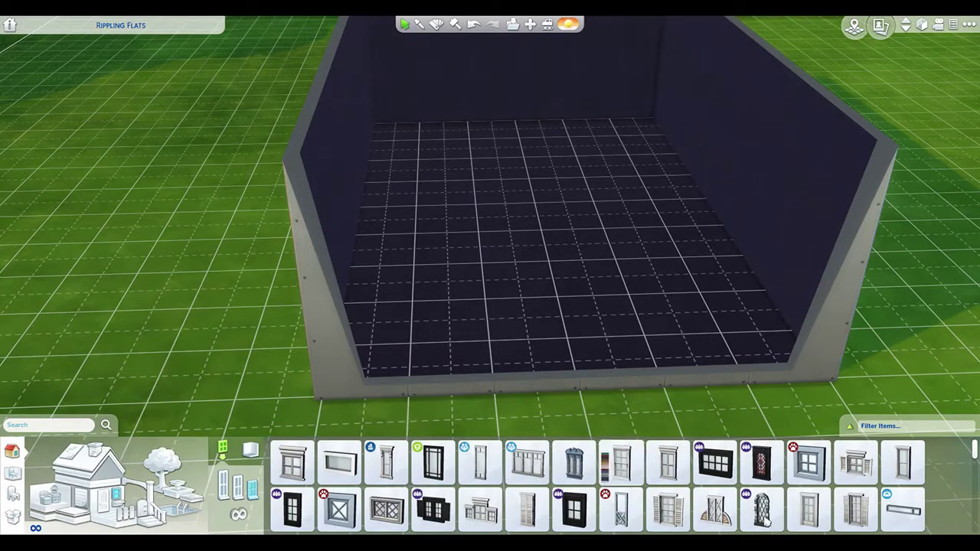
# Try placing a shuttered double window in the room's short far wall.
pyautogui.scroll(-5, 758, 505)
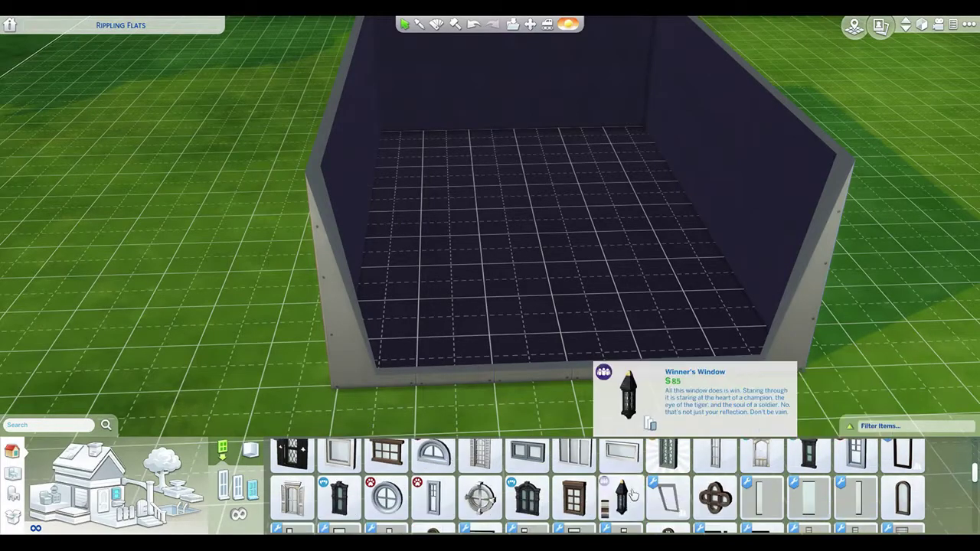
pyautogui.scroll(-2, 632, 494)
pyautogui.scroll(-2, 404, 494)
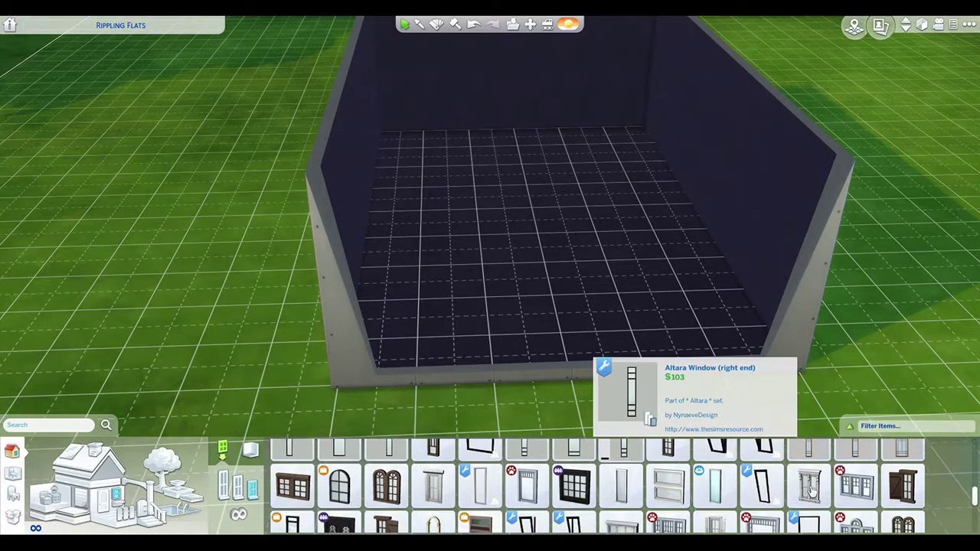
pyautogui.scroll(-2, 808, 475)
pyautogui.click(809, 463)
pyautogui.scroll(2, 528, 114)
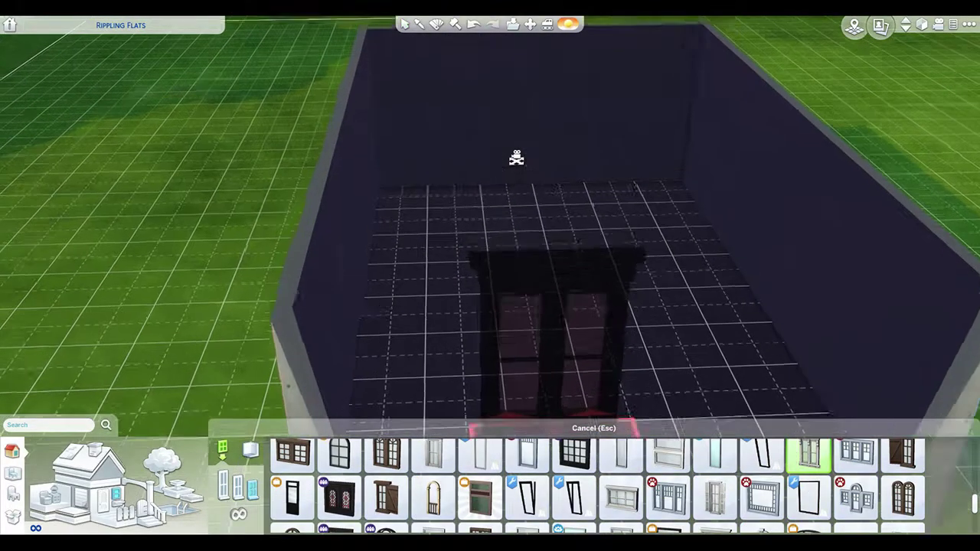
pyautogui.click(507, 153)
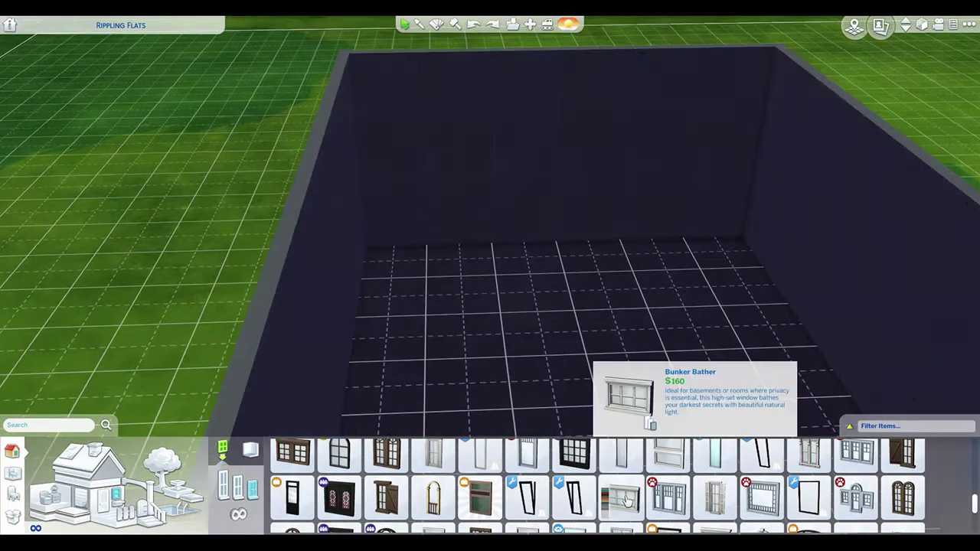
# Place the Transparent Triptych window in the room's short far wall.
pyautogui.click(668, 498)
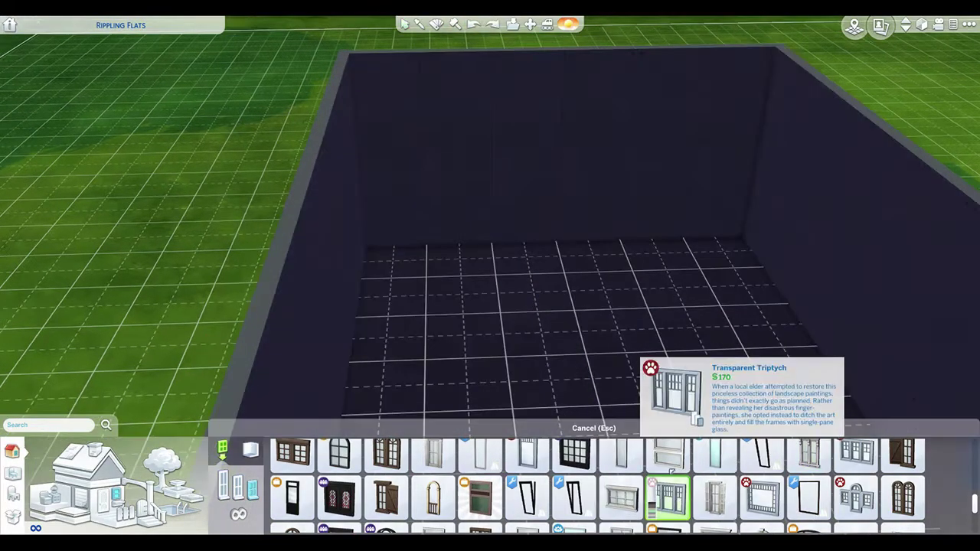
pyautogui.click(559, 125)
pyautogui.press('Escape')
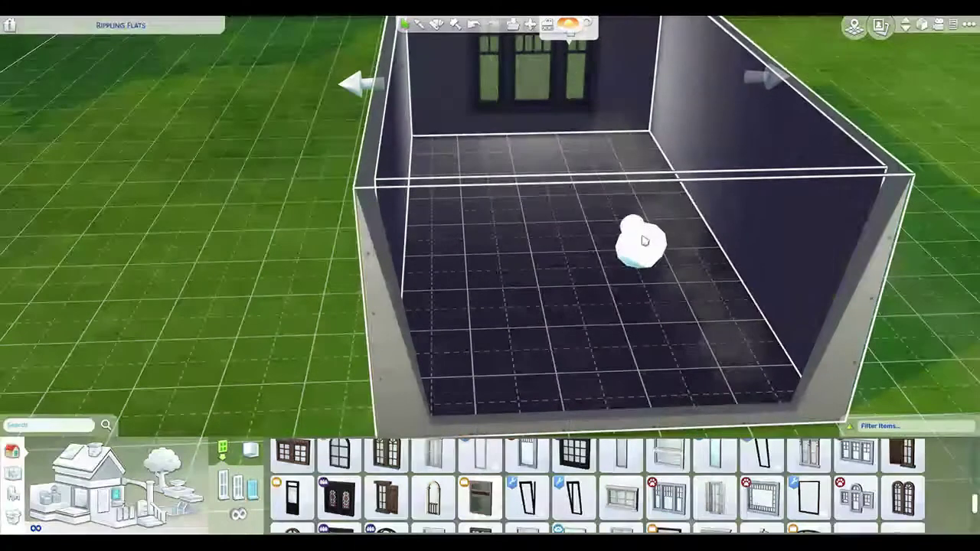
# Place a light wooden door in the room's long wall, near the end opposite the window.
pyautogui.moveTo(646, 240); pyautogui.dragTo(518, 350)
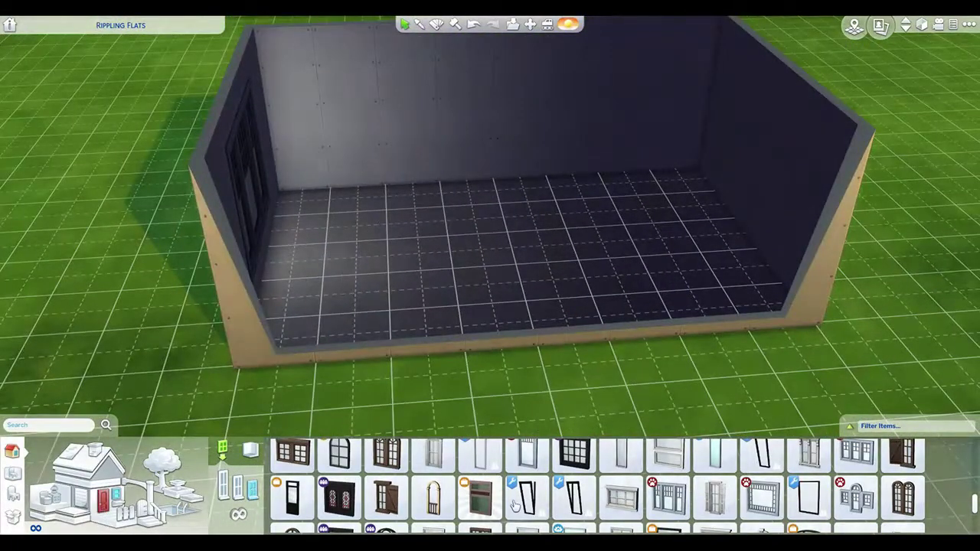
pyautogui.click(667, 459)
pyautogui.click(654, 321)
pyautogui.press('Escape')
# Filter the wall pattern catalog to show only Custom Content items.
pyautogui.scroll(3, 465, 306)
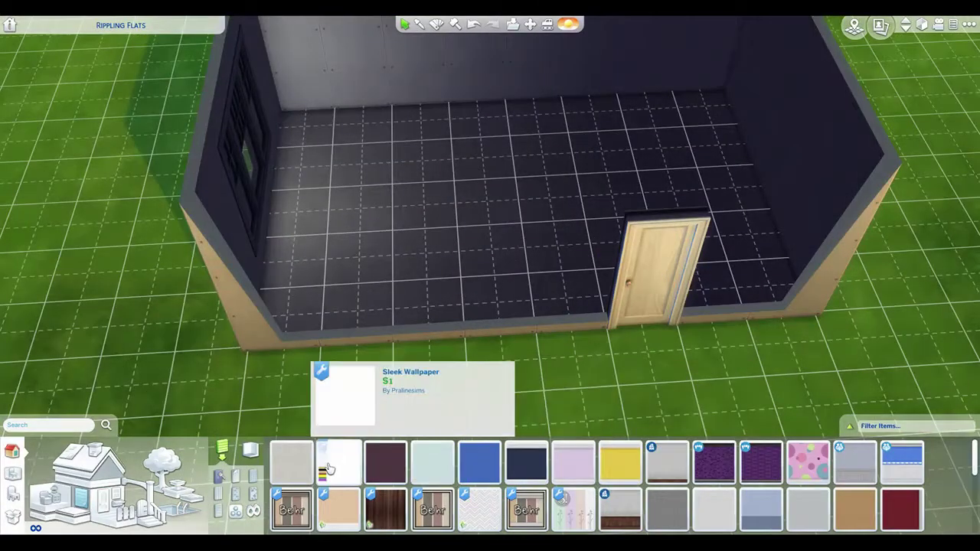
pyautogui.click(878, 425)
pyautogui.click(910, 316)
pyautogui.click(895, 364)
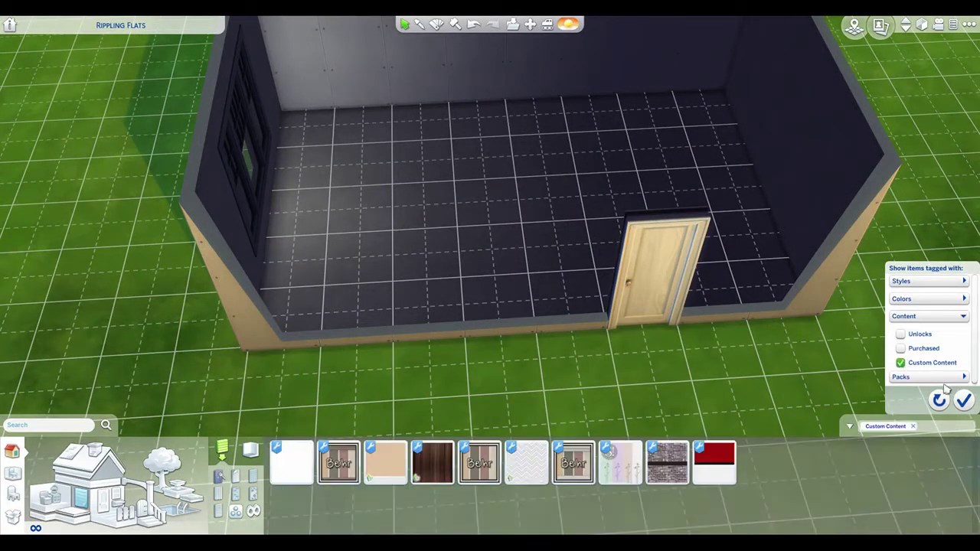
pyautogui.click(962, 398)
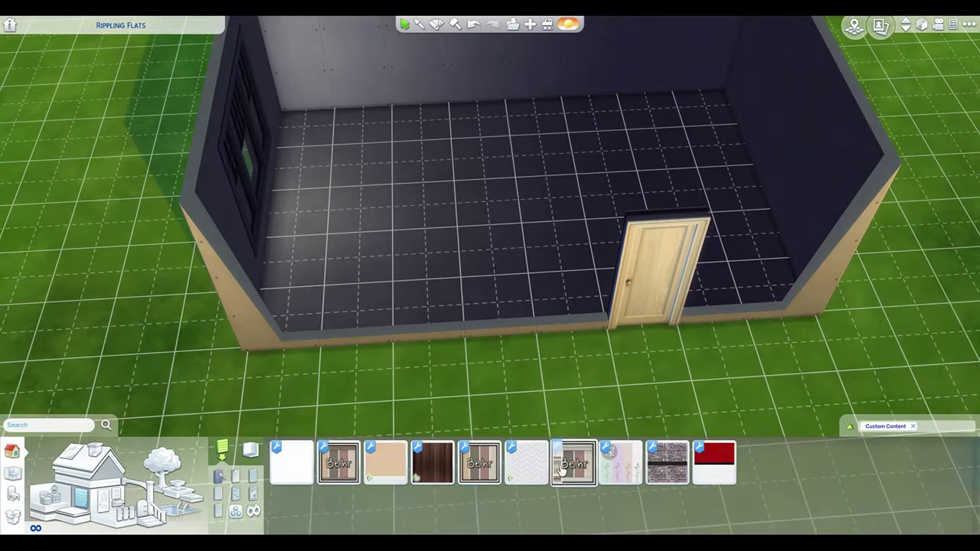
# Try the white textured wallpaper and the Madeira Walls wallpaper for the room.
pyautogui.click(498, 457)
pyautogui.scroll(-2, 421, 103)
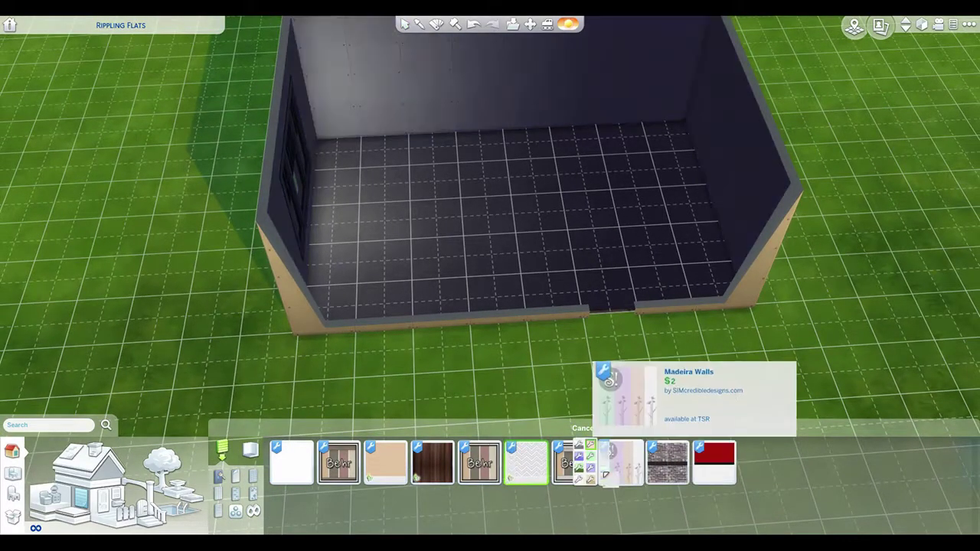
pyautogui.click(616, 460)
pyautogui.scroll(3, 449, 192)
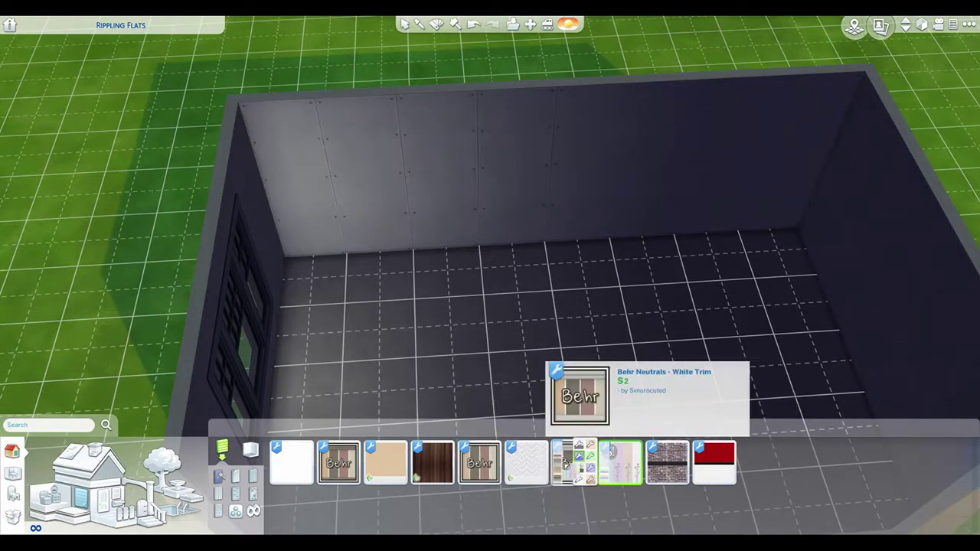
# Cover the room's interior walls with the Behr Neutrals - White Trim wallpaper in a light neutral swatch.
pyautogui.click(572, 462)
pyautogui.click(497, 457)
pyautogui.click(485, 480)
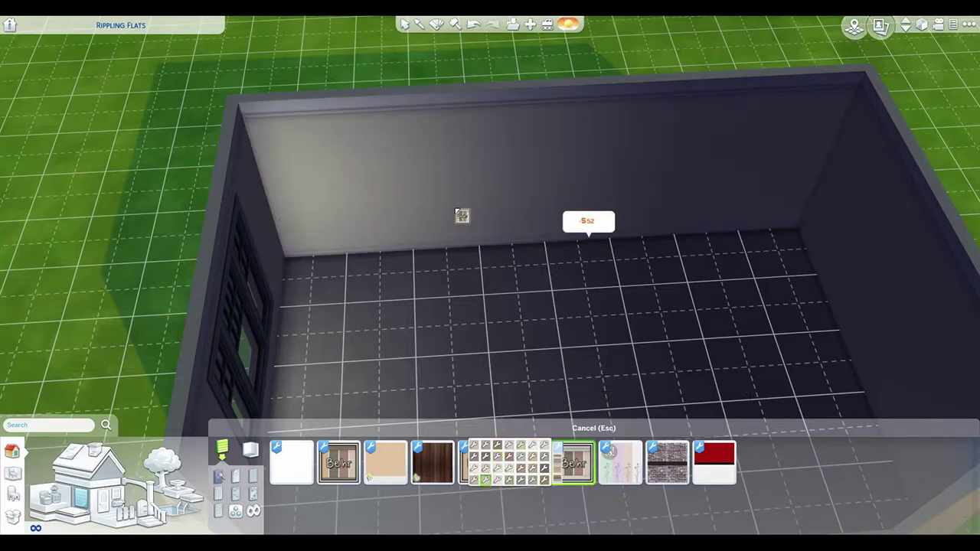
# Try the Custom Content wood floors in the room, including the grey PS wood and the dark brown PS wood.
pyautogui.scroll(2, 437, 236)
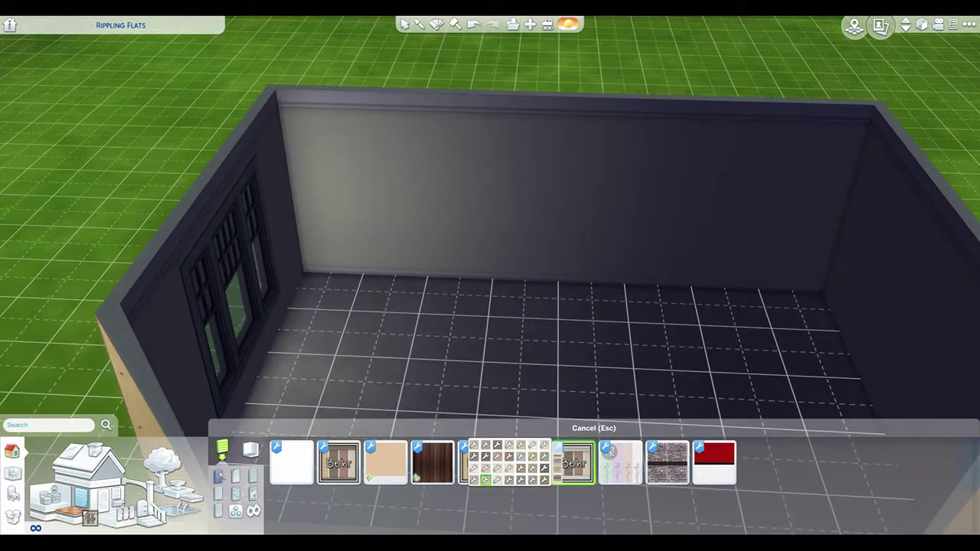
pyautogui.click(479, 505)
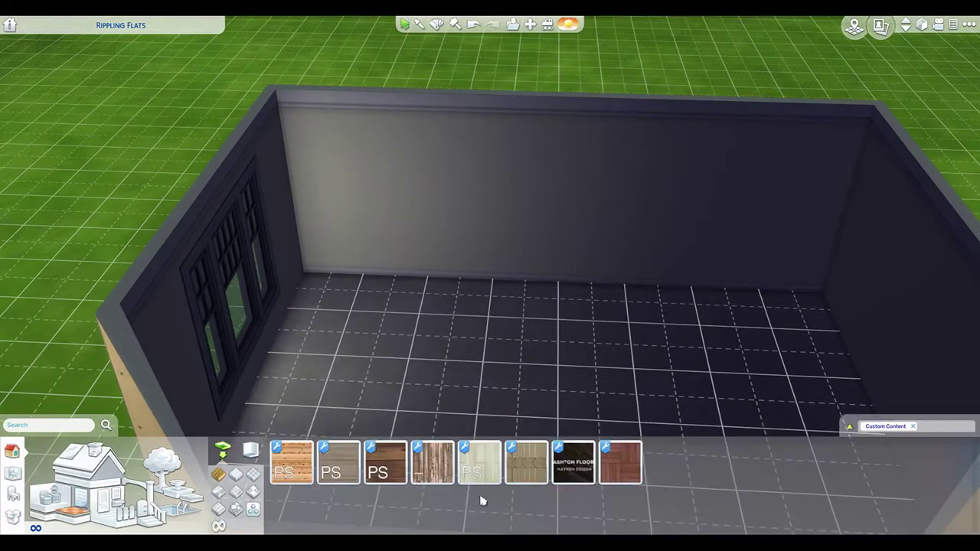
pyautogui.click(350, 473)
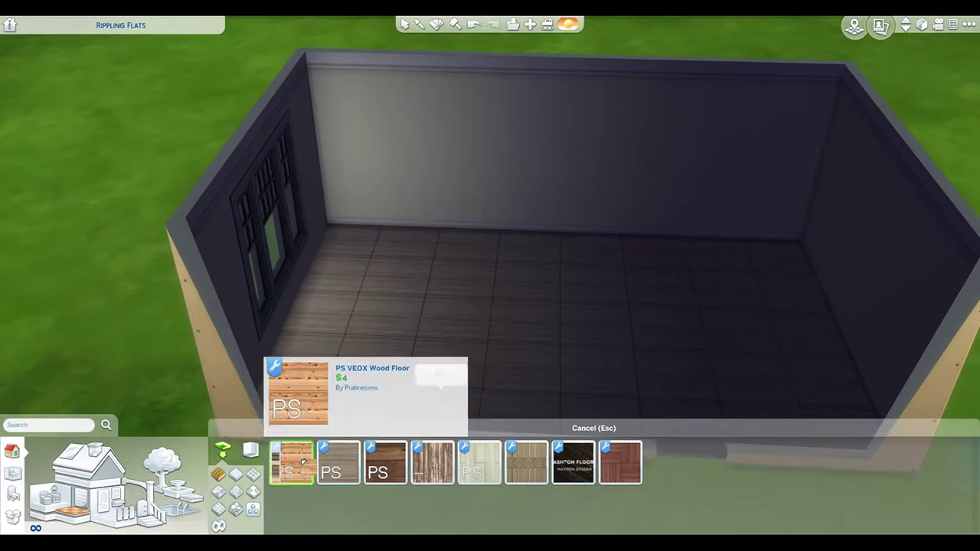
pyautogui.click(385, 463)
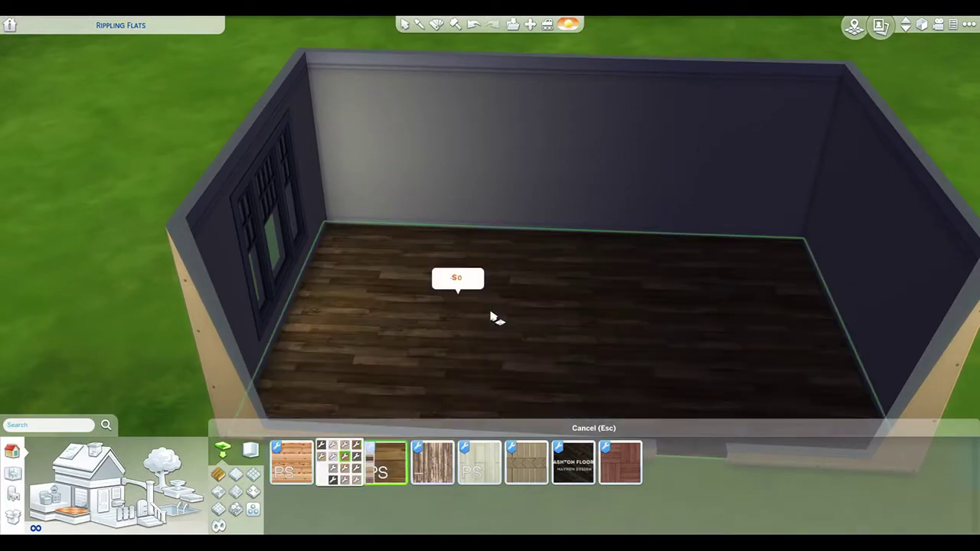
pyautogui.click(346, 468)
pyautogui.click(573, 462)
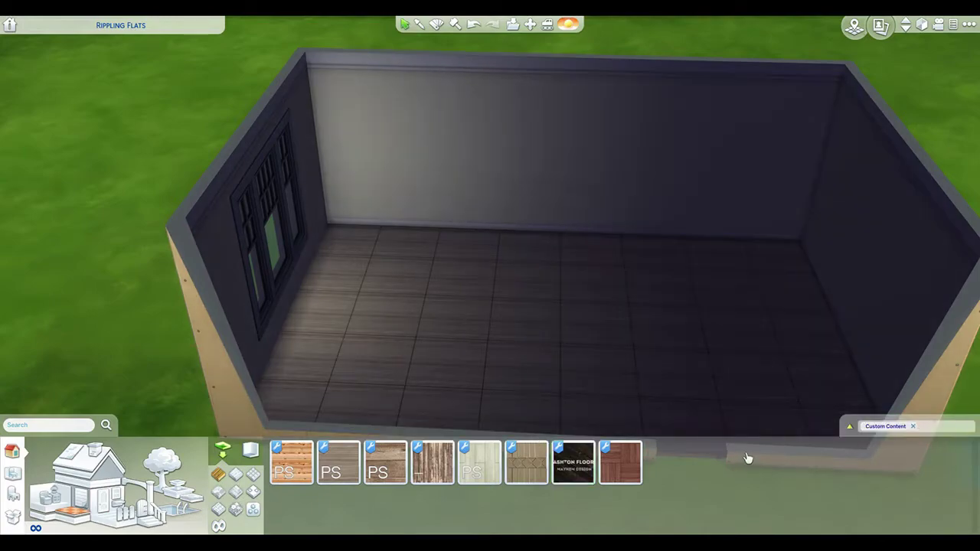
pyautogui.press('Escape')
# Cover the room's floor with the unfiltered catalog's light wood plank pattern, running the planks along the long wall.
pyautogui.click(761, 462)
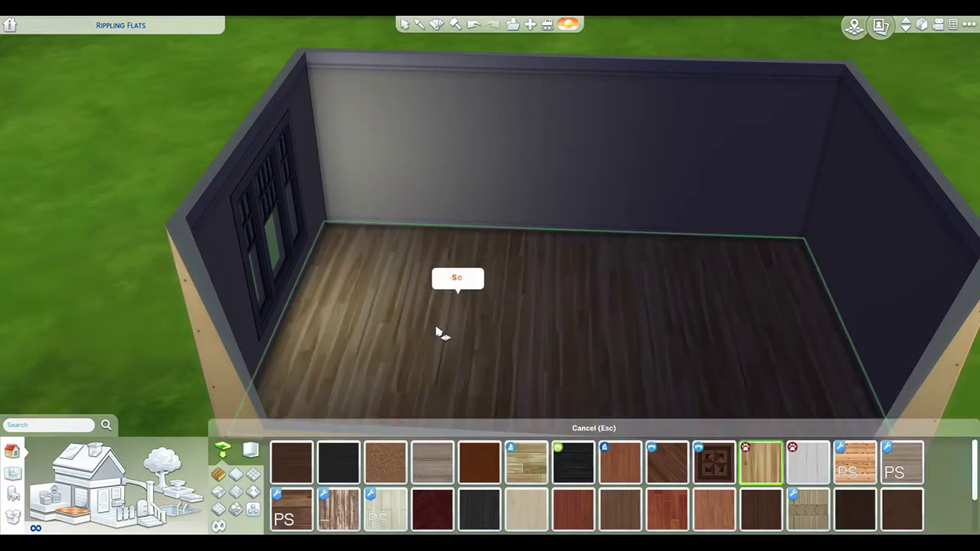
pyautogui.scroll(2, 555, 306)
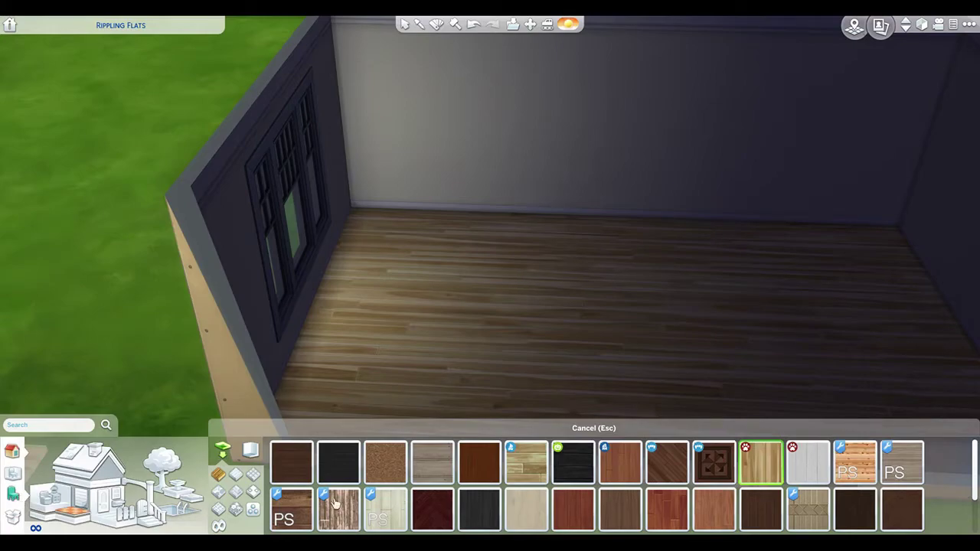
# Open the full bed and bedding catalog and filter it to show only Custom Content items.
pyautogui.click(261, 507)
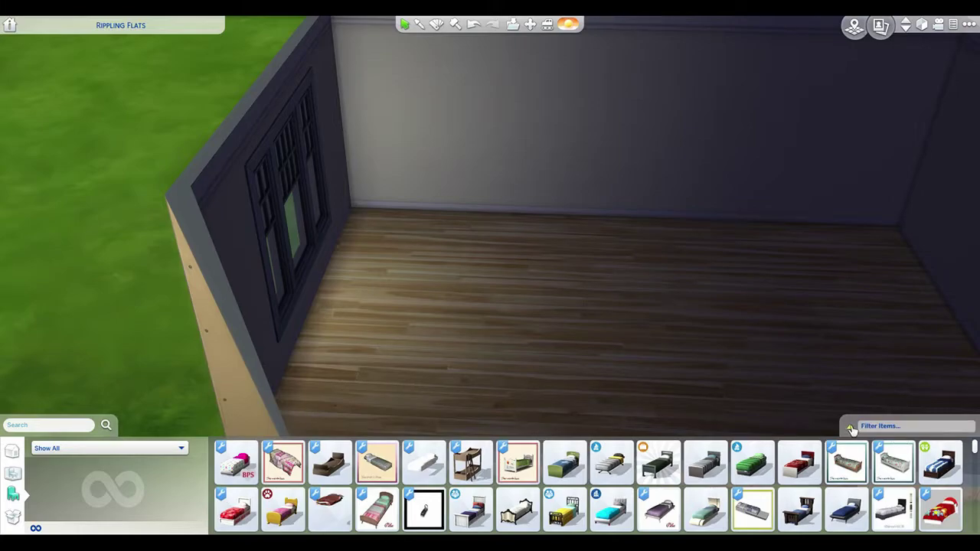
pyautogui.click(880, 426)
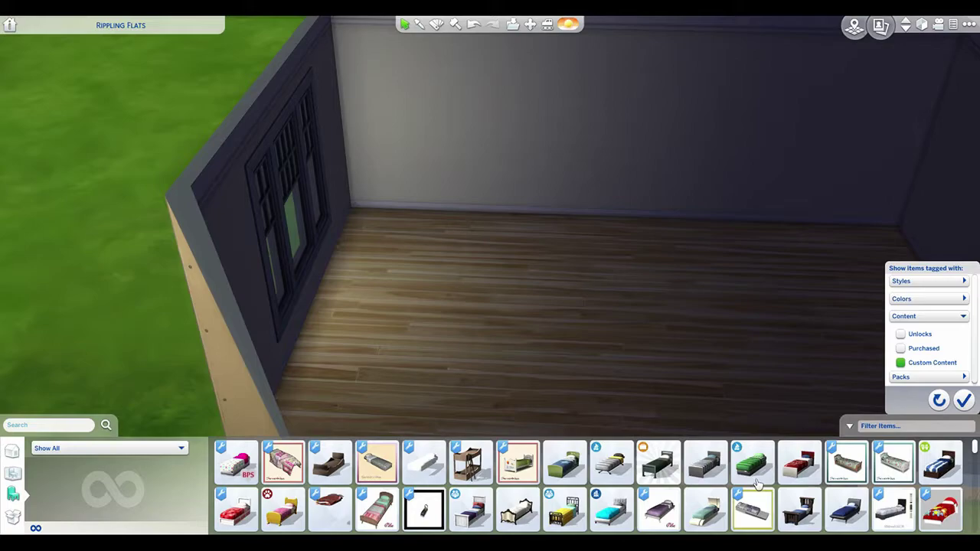
pyautogui.click(900, 362)
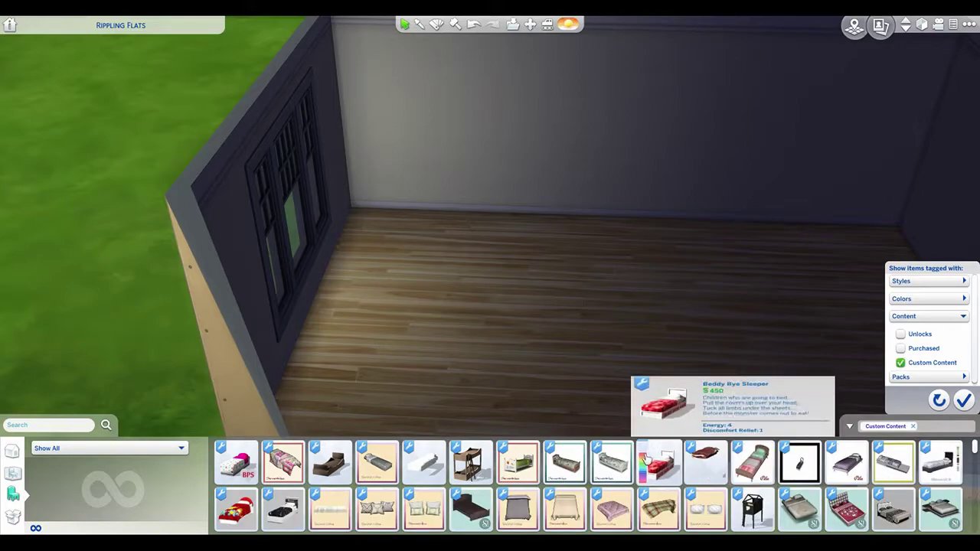
# Place the double bed with the red heart-patterned bedding against the long wall, near the window corner.
pyautogui.scroll(-1, 651, 474)
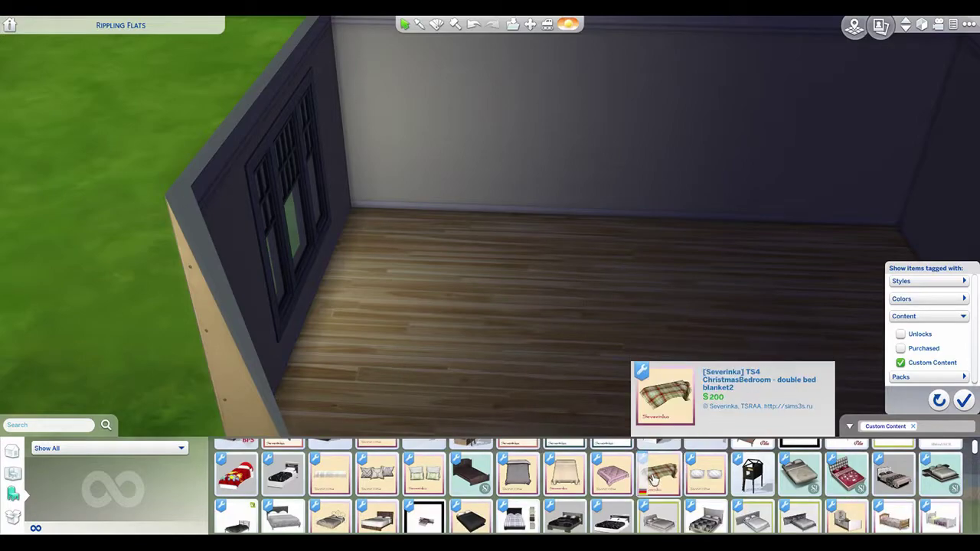
pyautogui.click(848, 476)
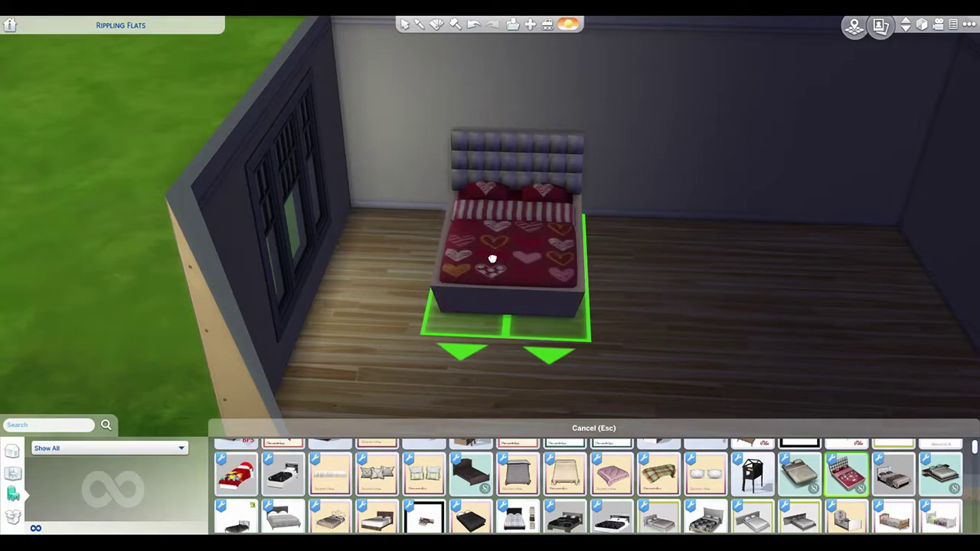
pyautogui.click(453, 276)
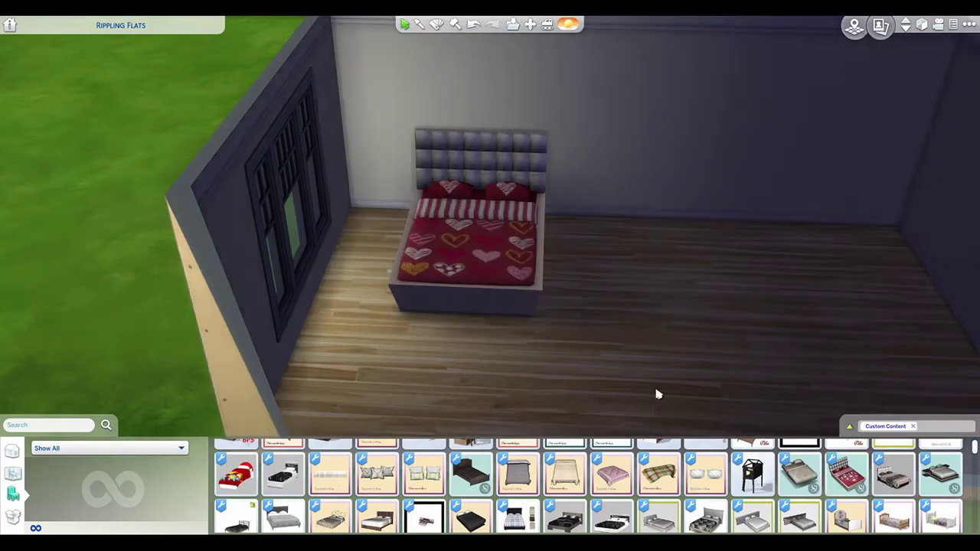